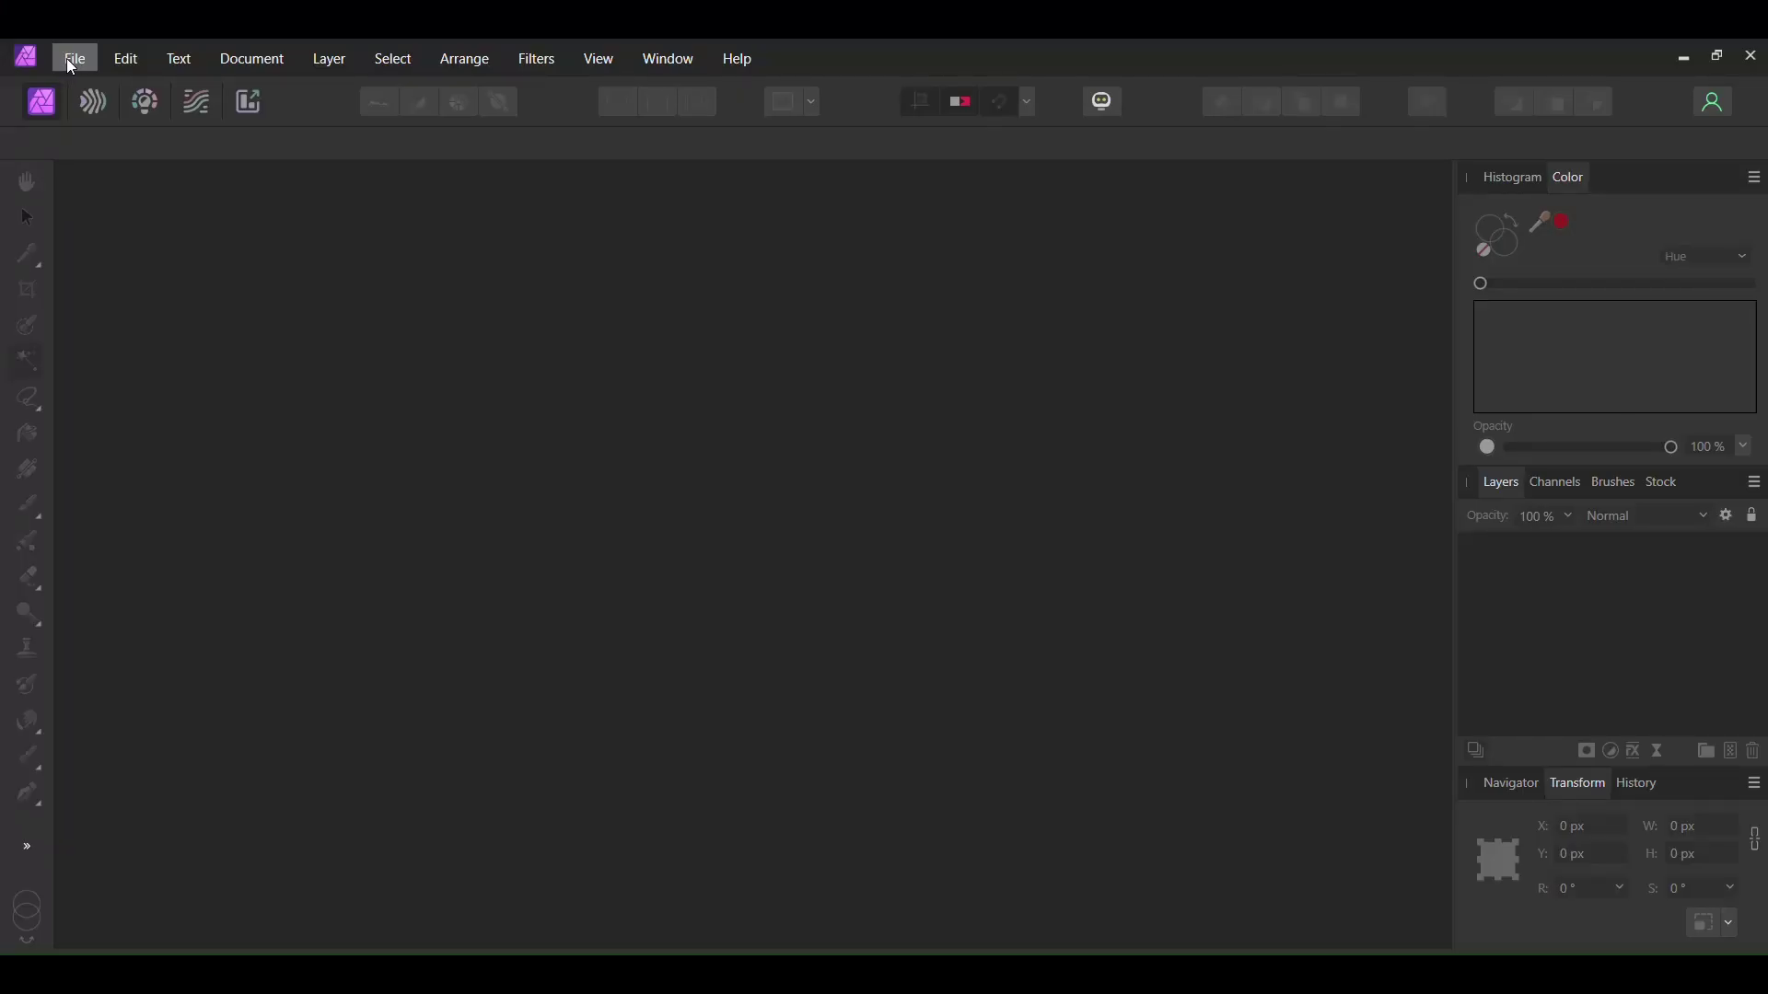
Step: Open the pexels dancer JPG and unlock its Background layer for editing
click(66, 58)
click(120, 326)
click(601, 471)
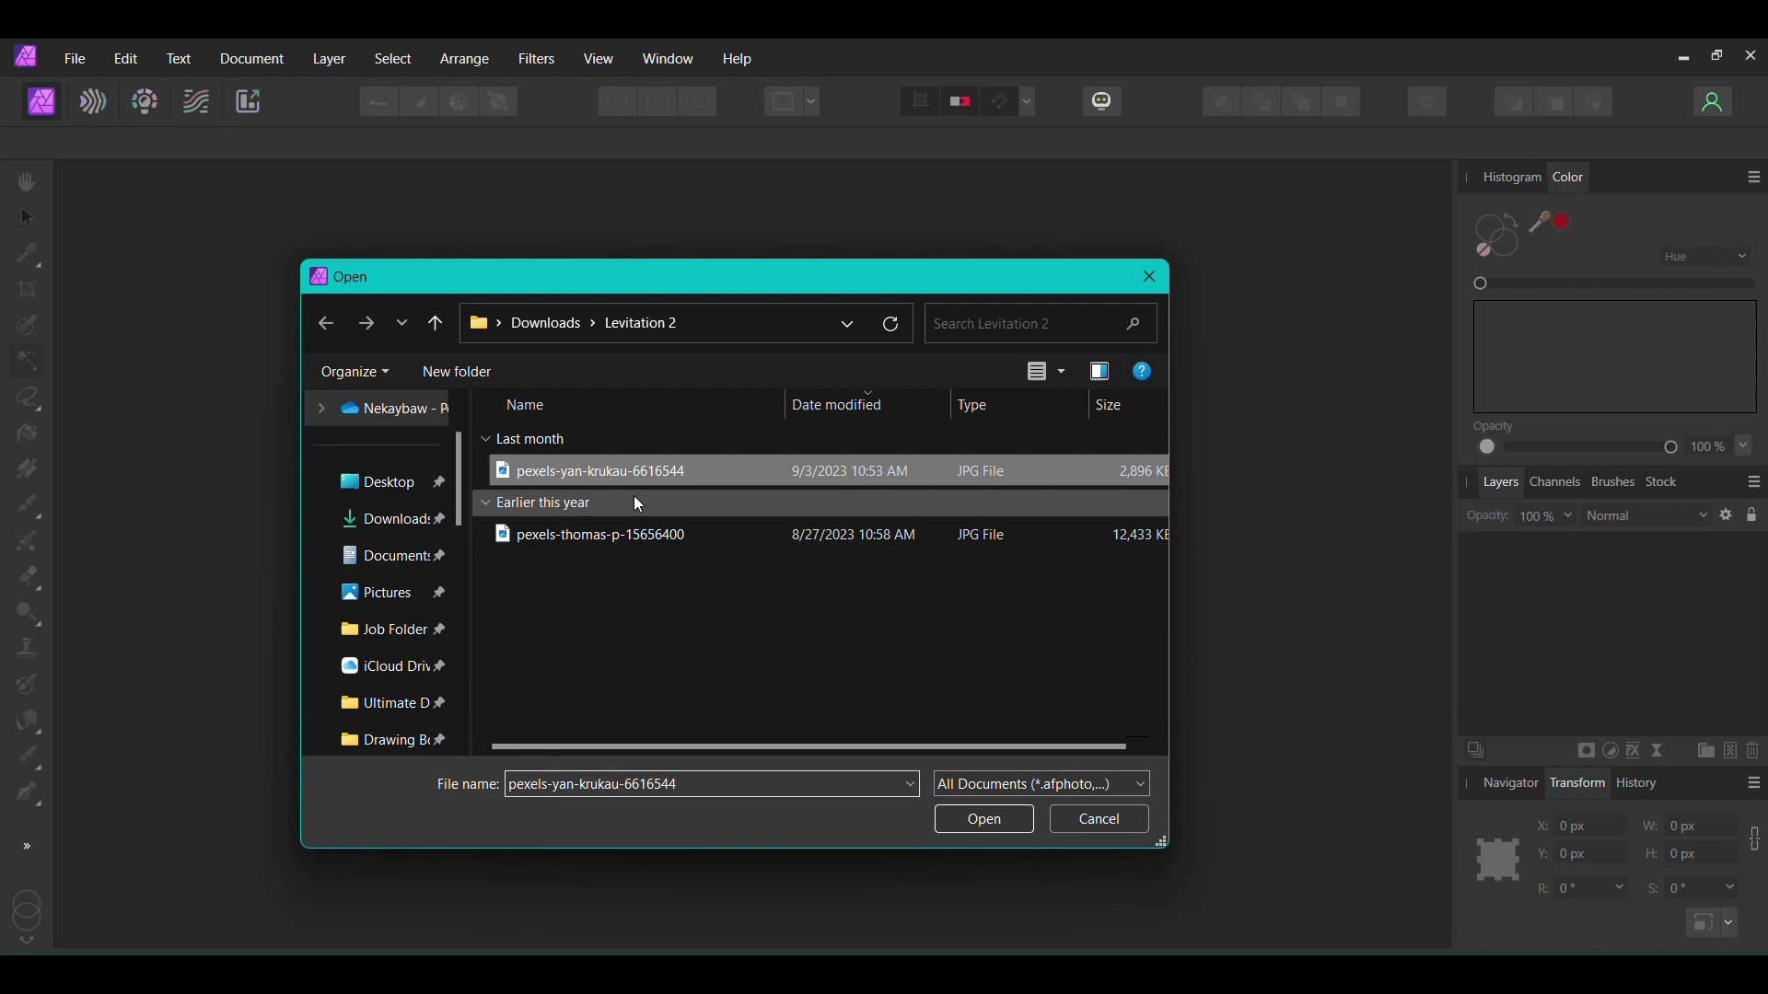
click(976, 825)
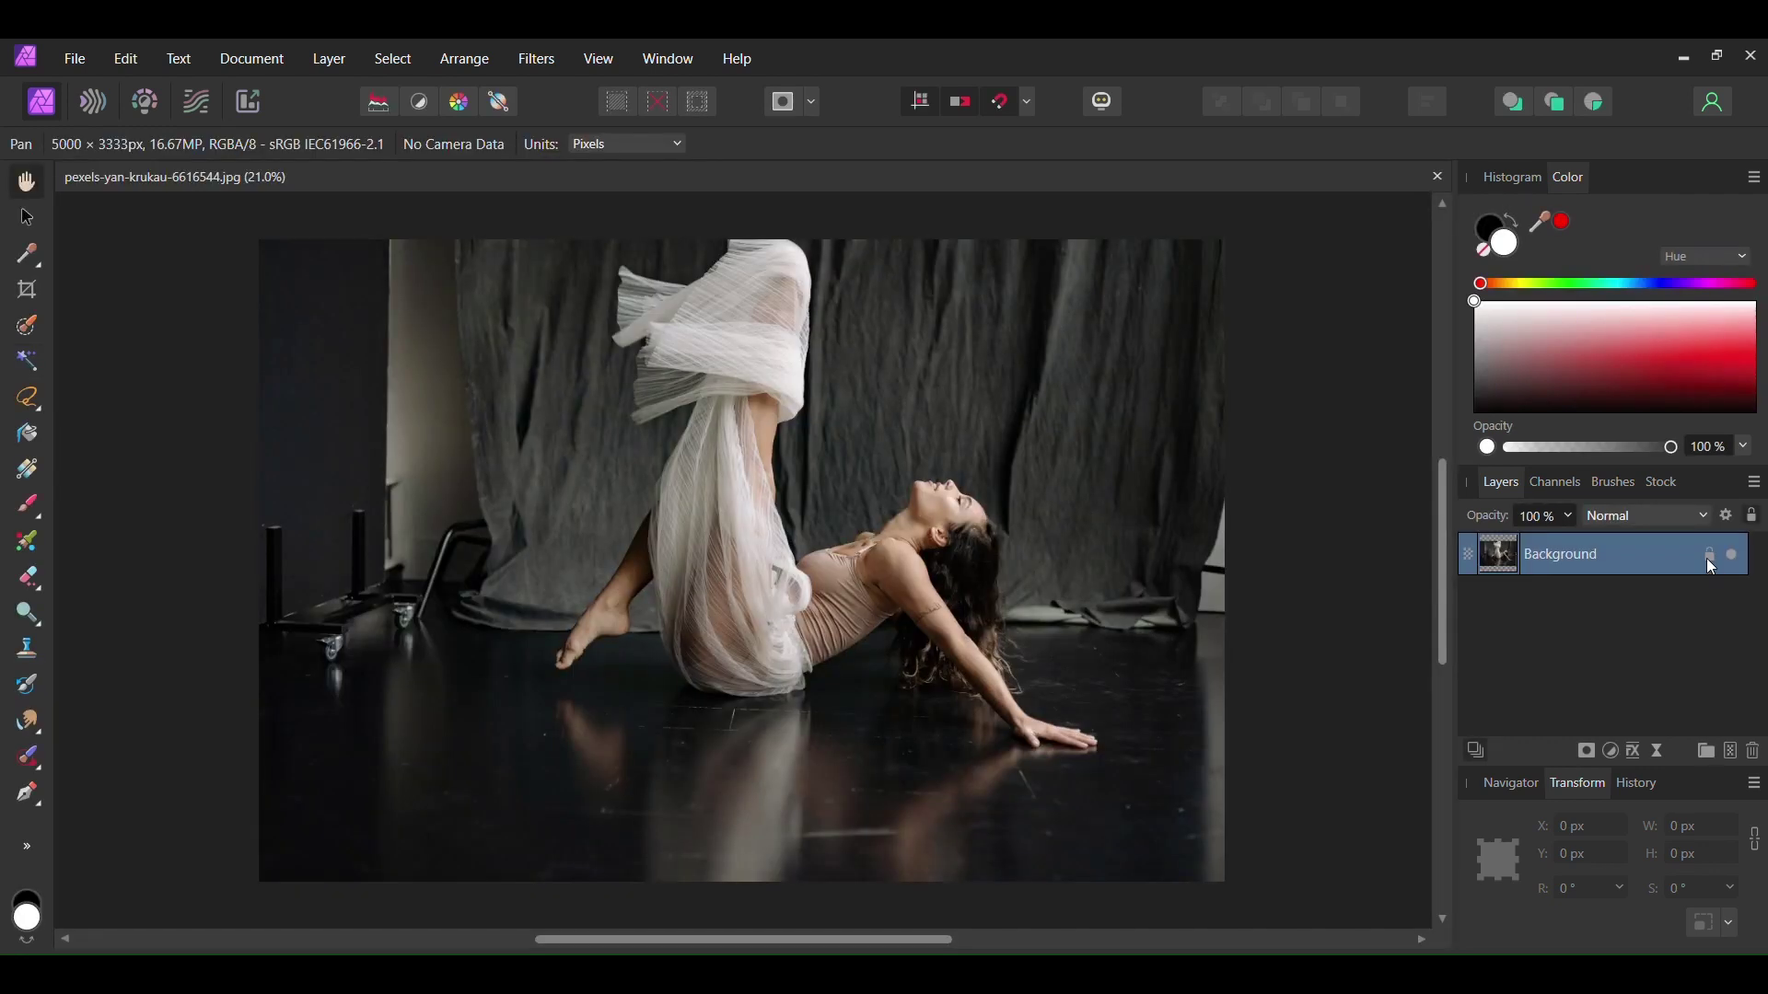
click(1709, 558)
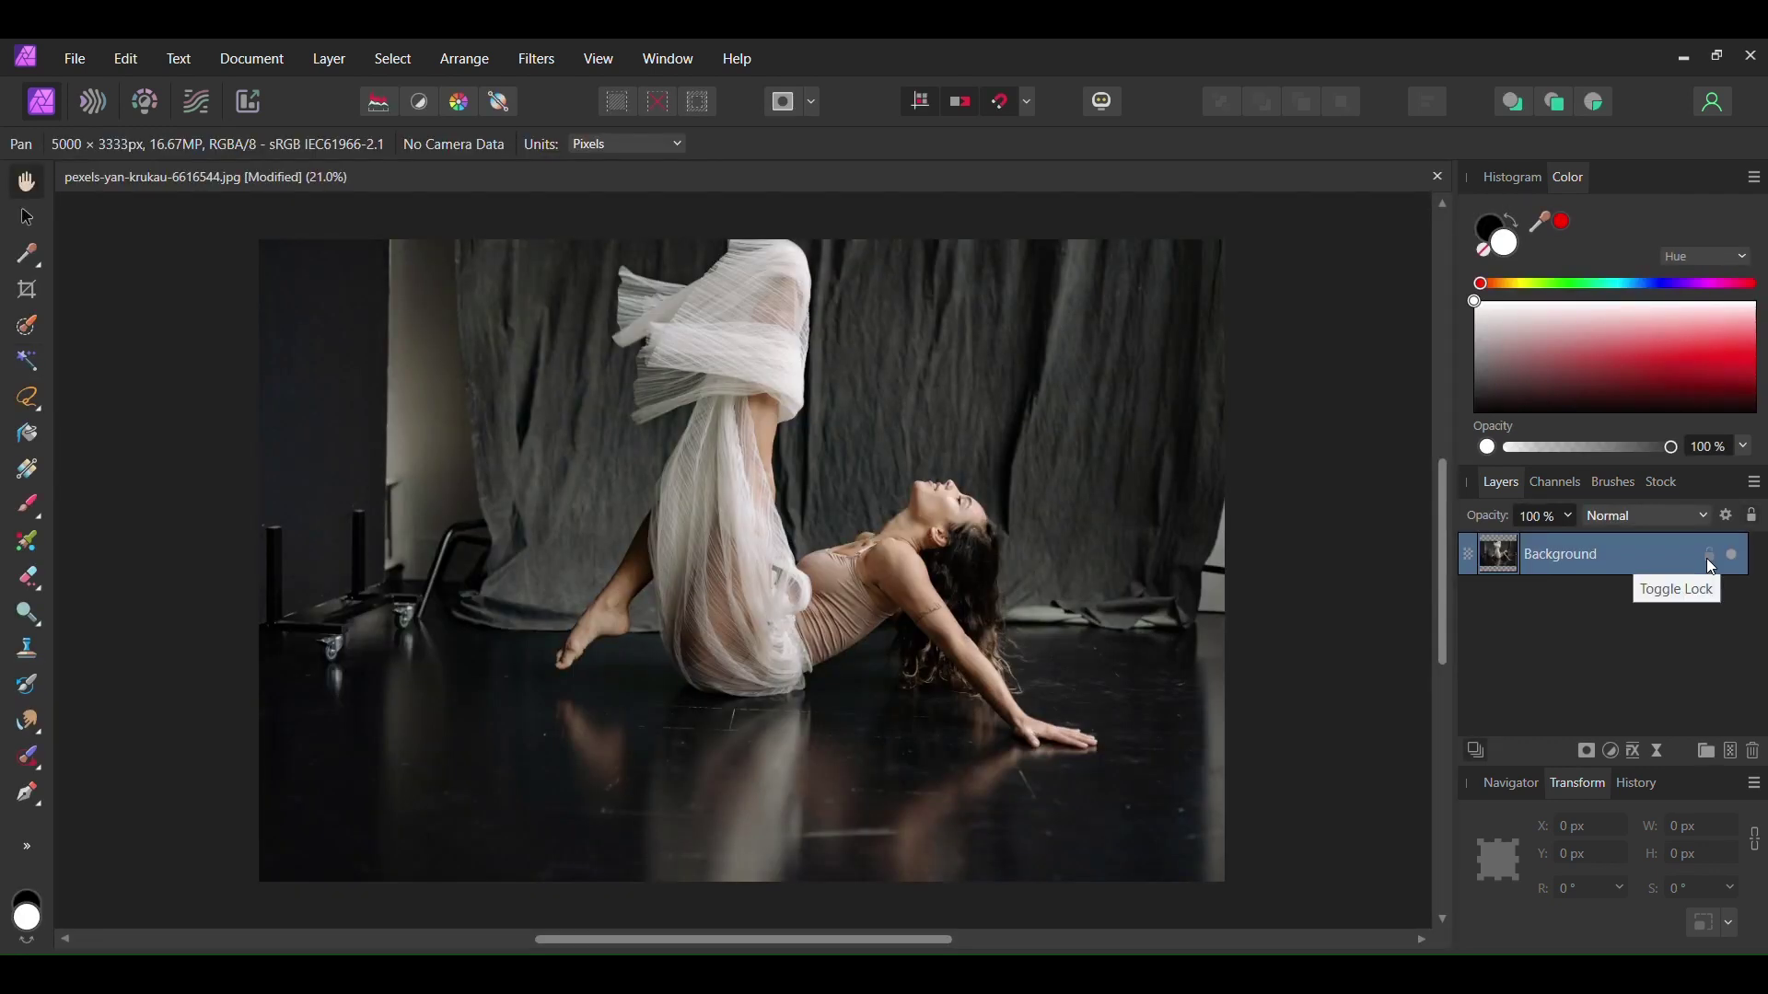
Step: Paint a selection over the dancer, her fabric, head and hair with the Selection Brush, narrowing the brush for detail
key(w)
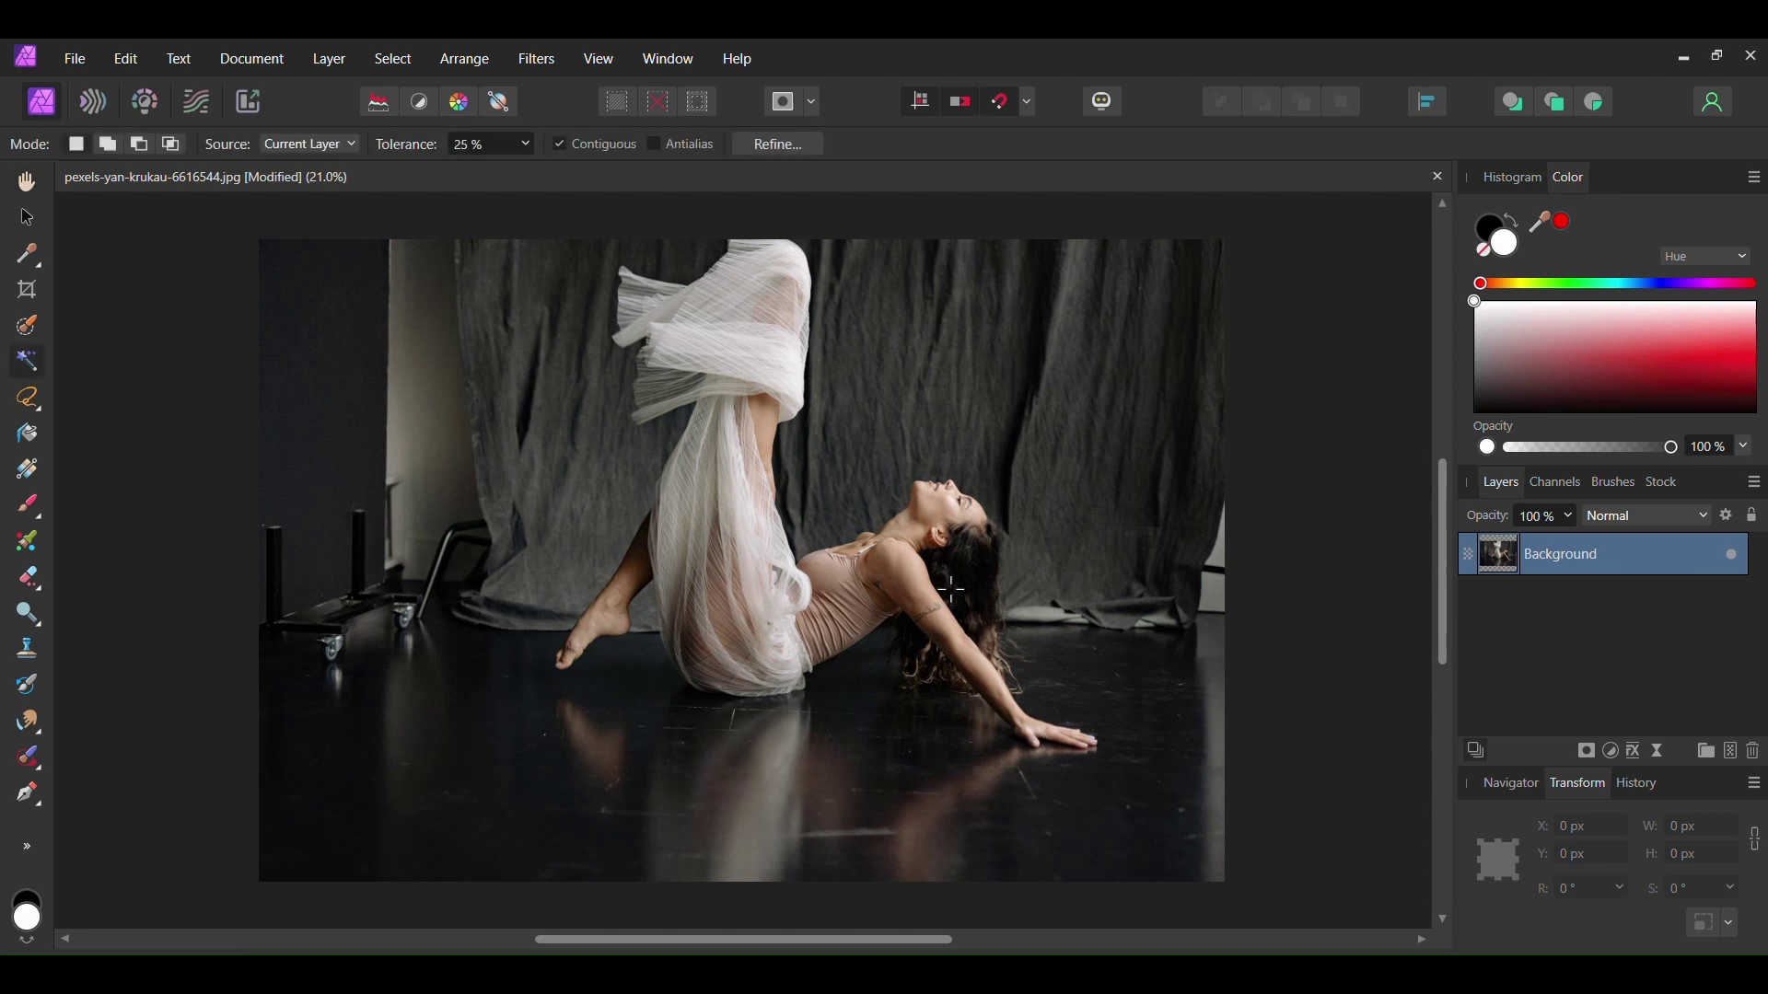
key(w)
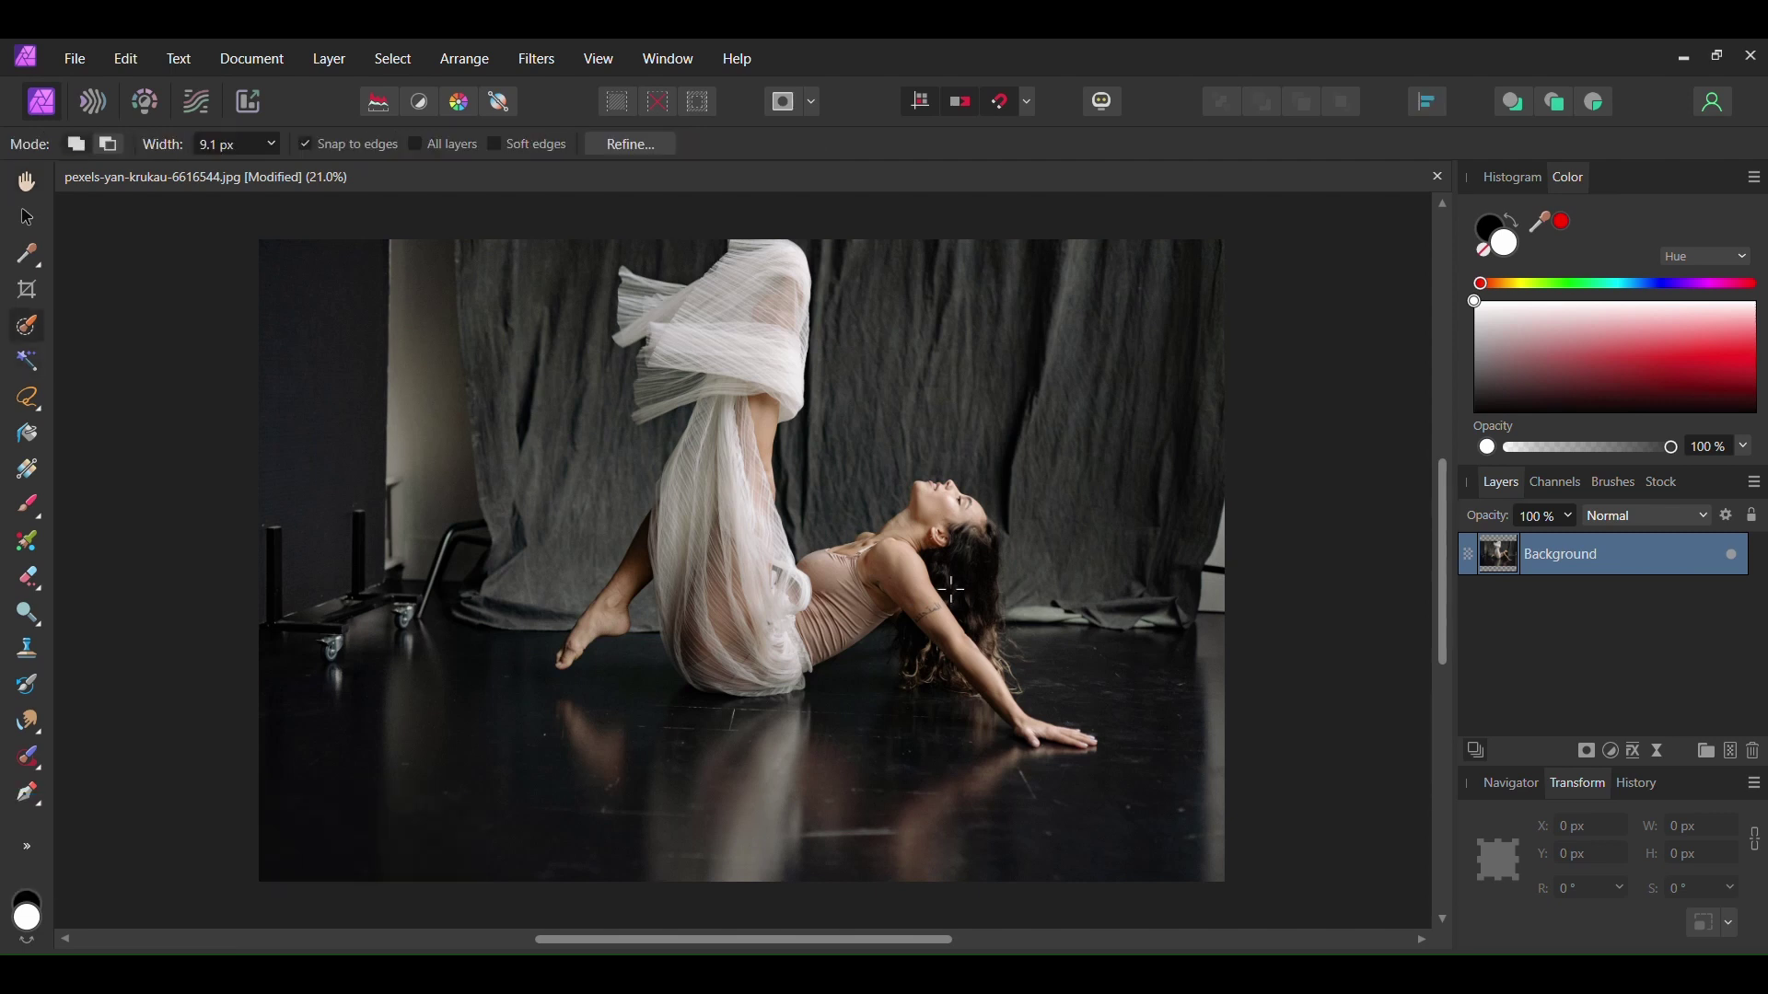
drag(773, 269, 928, 551)
drag(928, 550, 934, 498)
key(bracketleft)
key(bracketleft)
key(bracketleft)
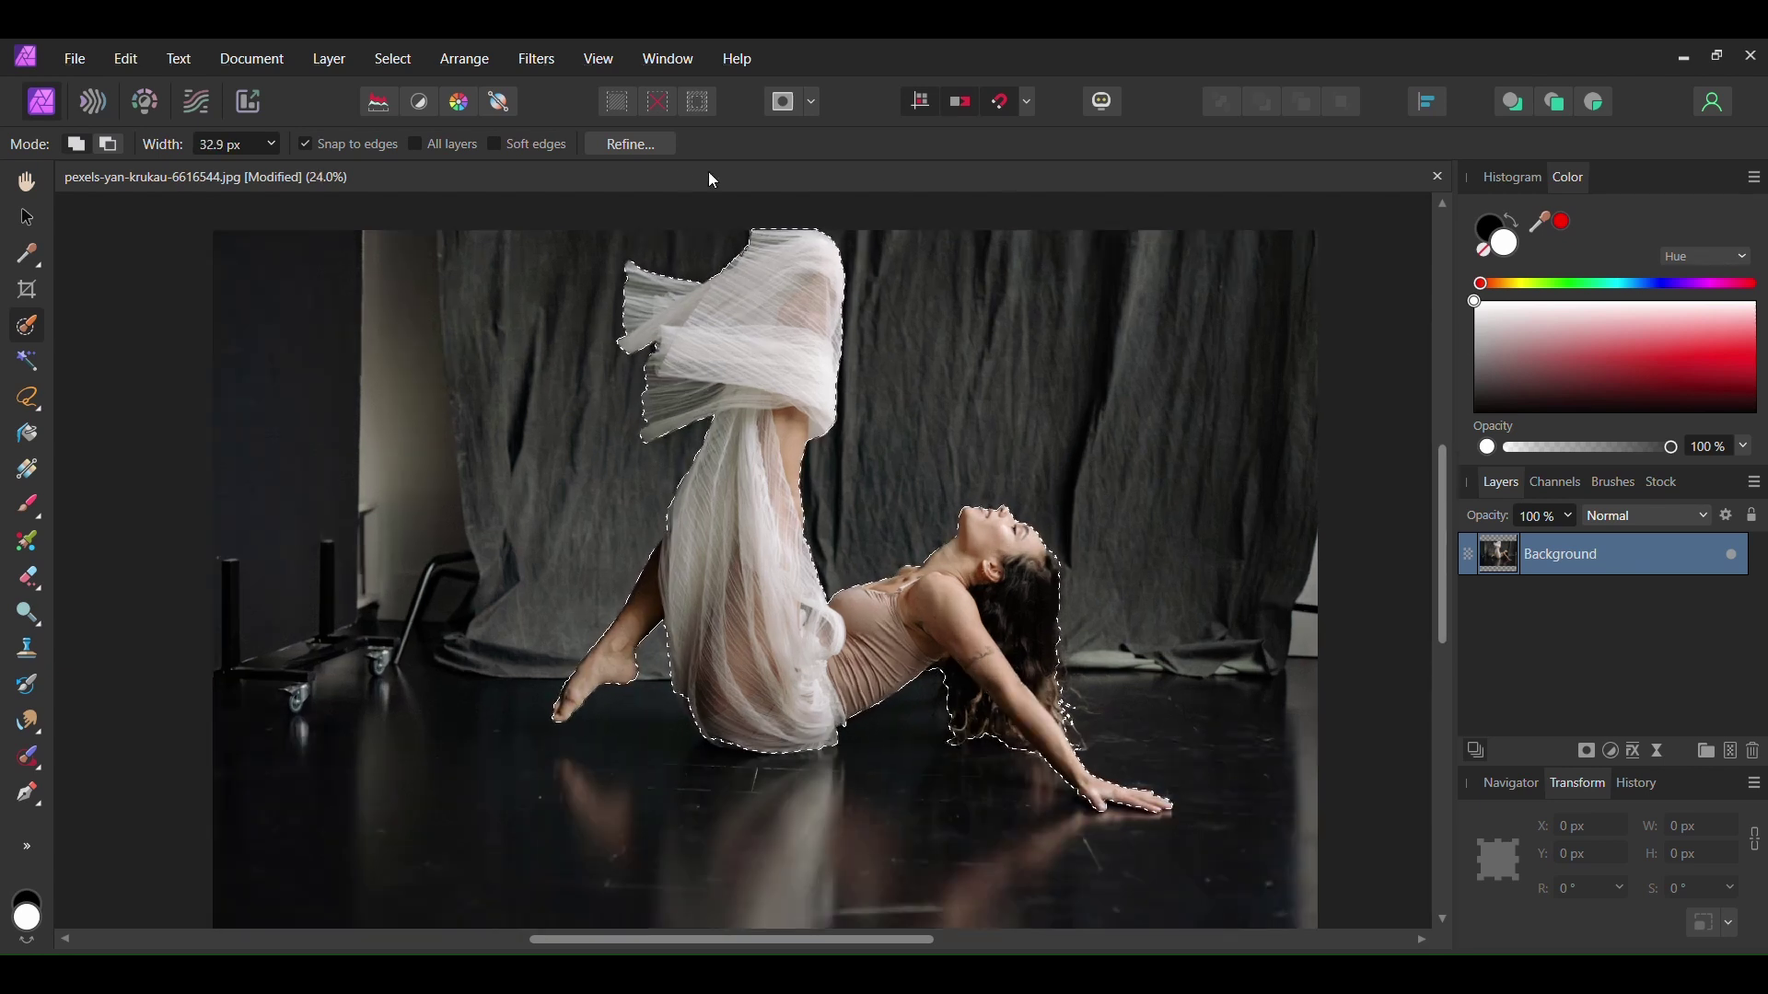
Step: Refine the selection and output the dancer as a new layer with mask
click(647, 145)
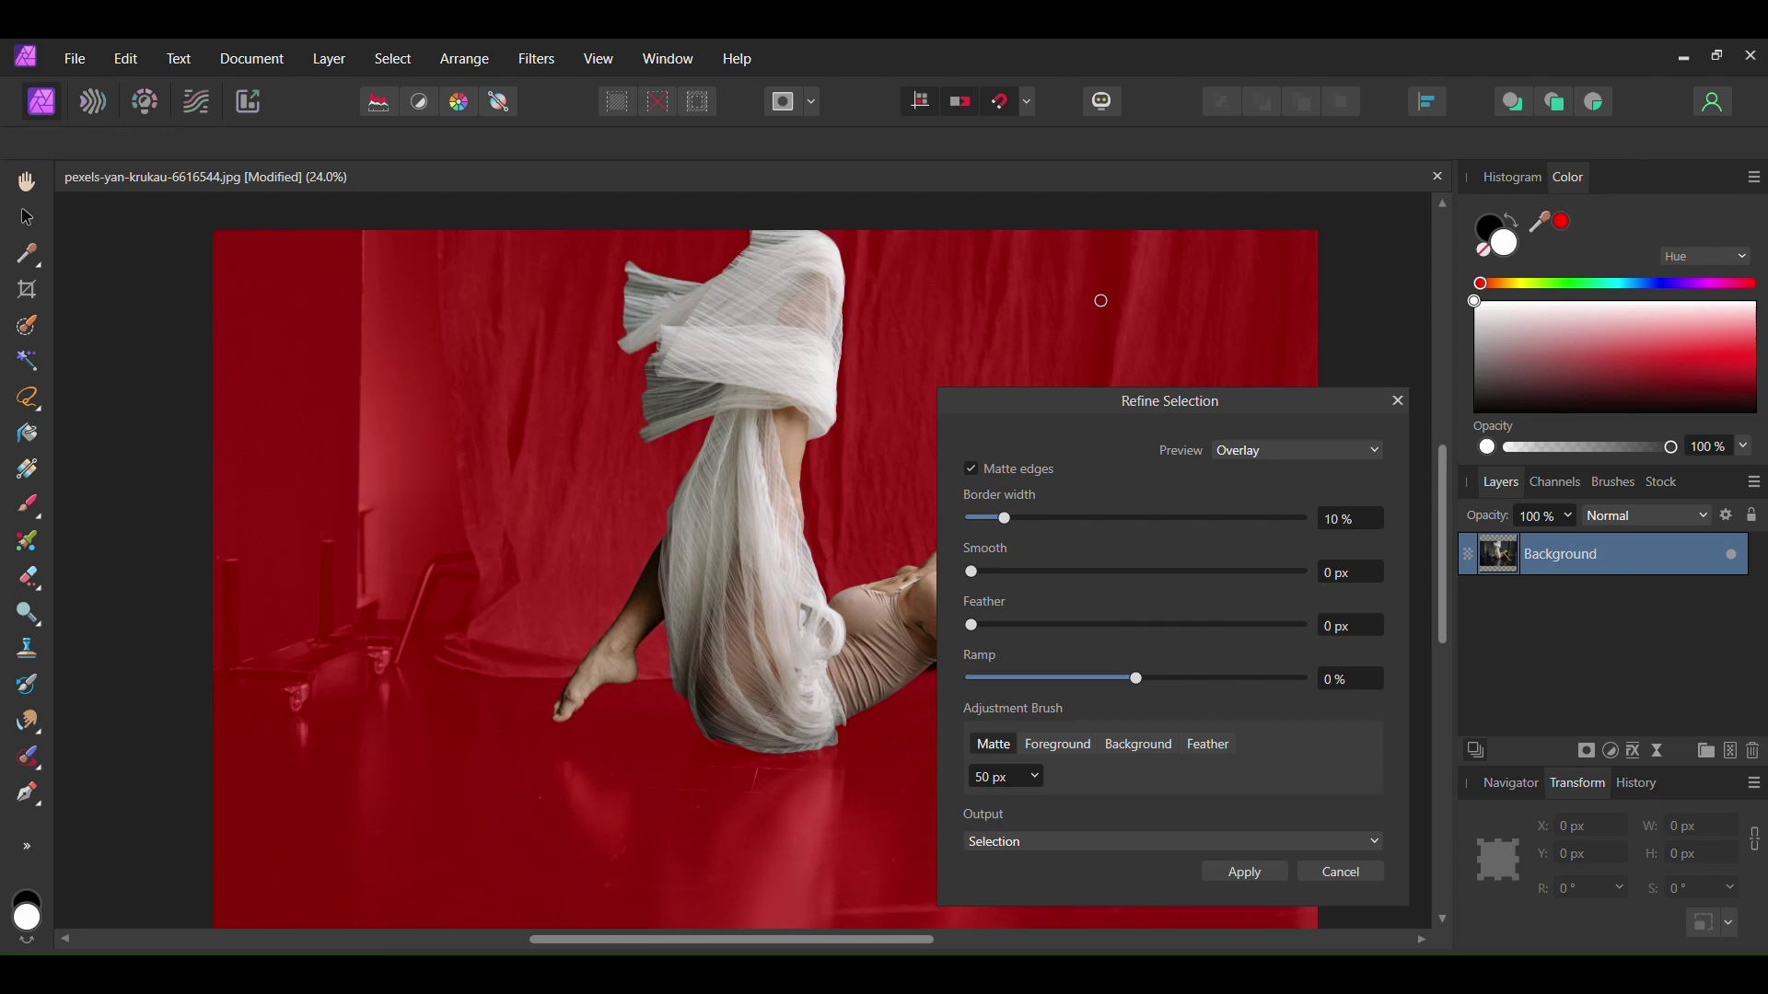
click(1146, 841)
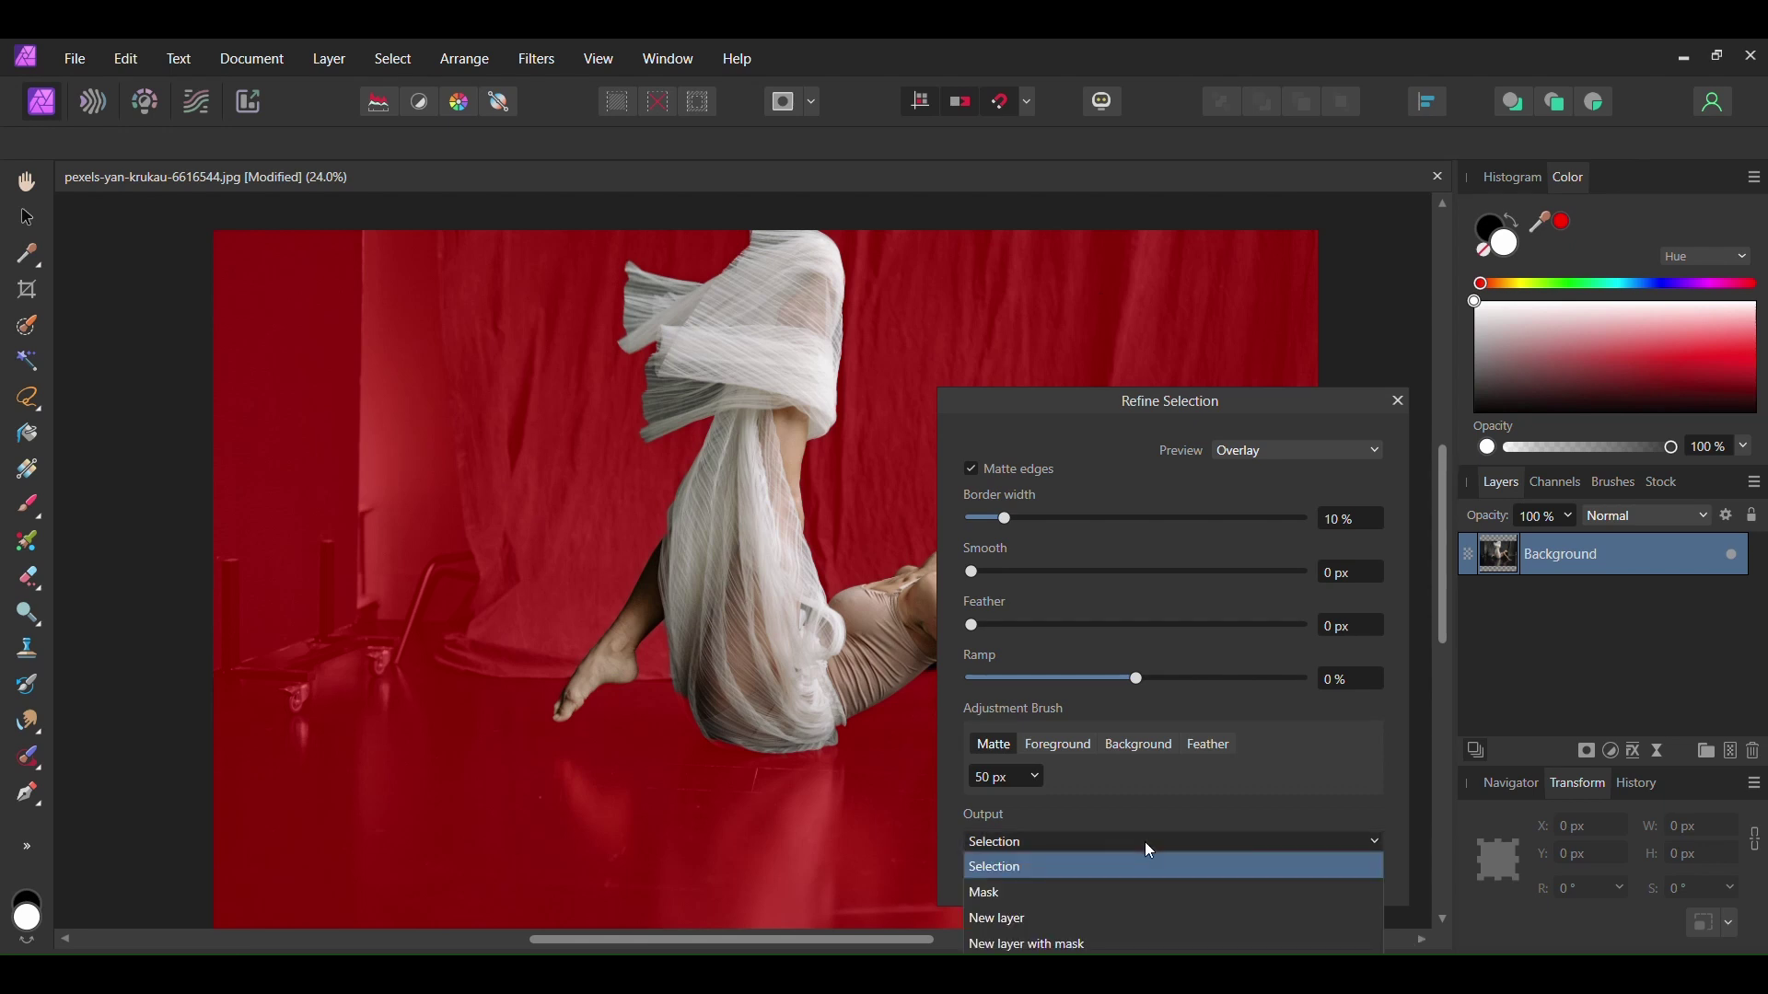
click(1072, 942)
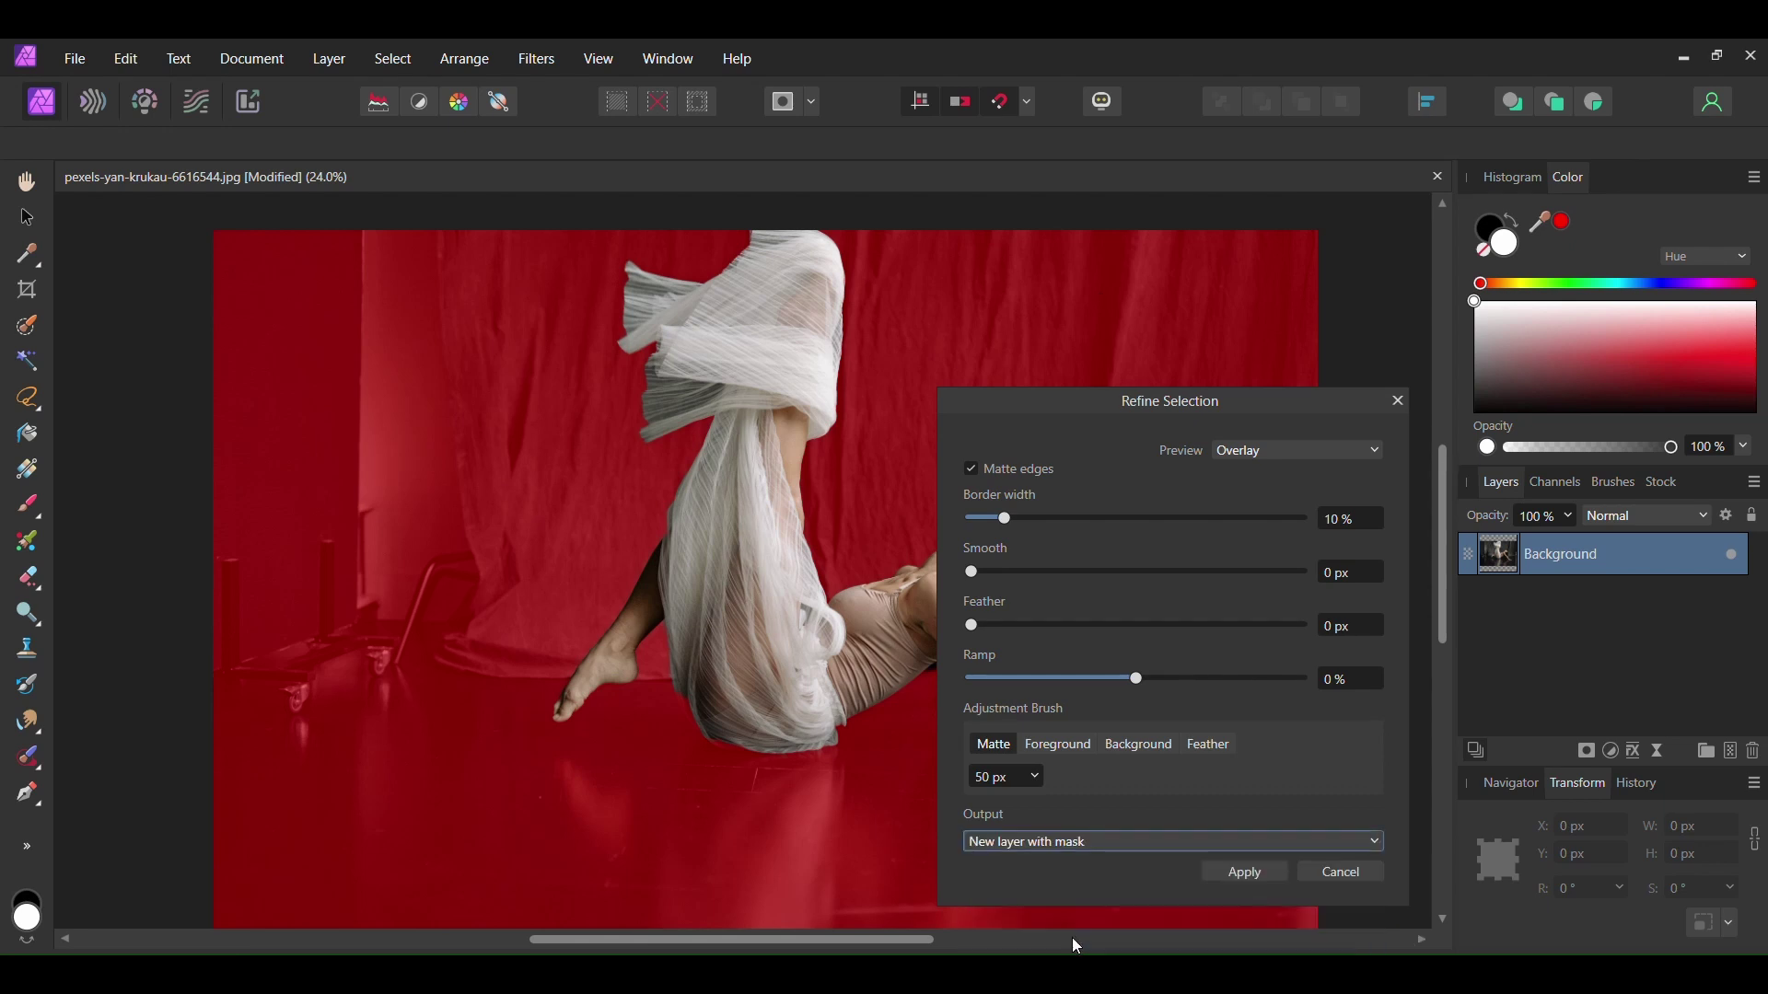
click(1246, 871)
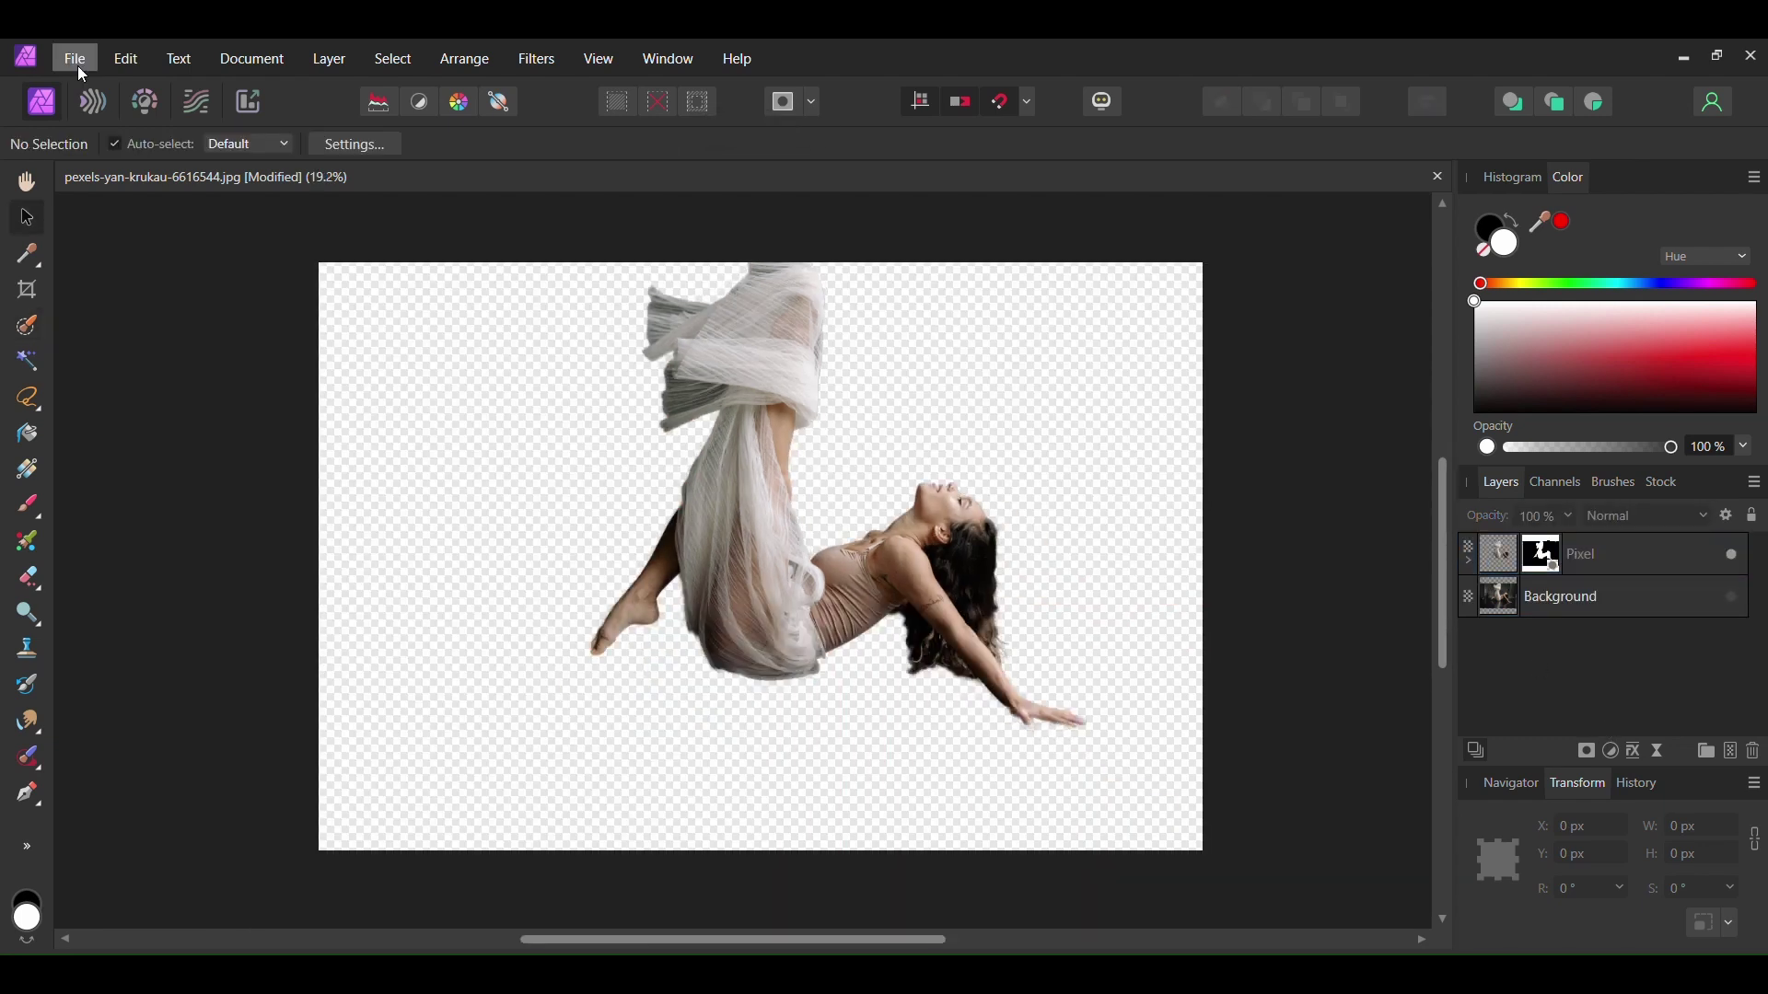
Step: Open the sunset landscape JPG as a second document
click(76, 59)
click(43, 326)
click(525, 534)
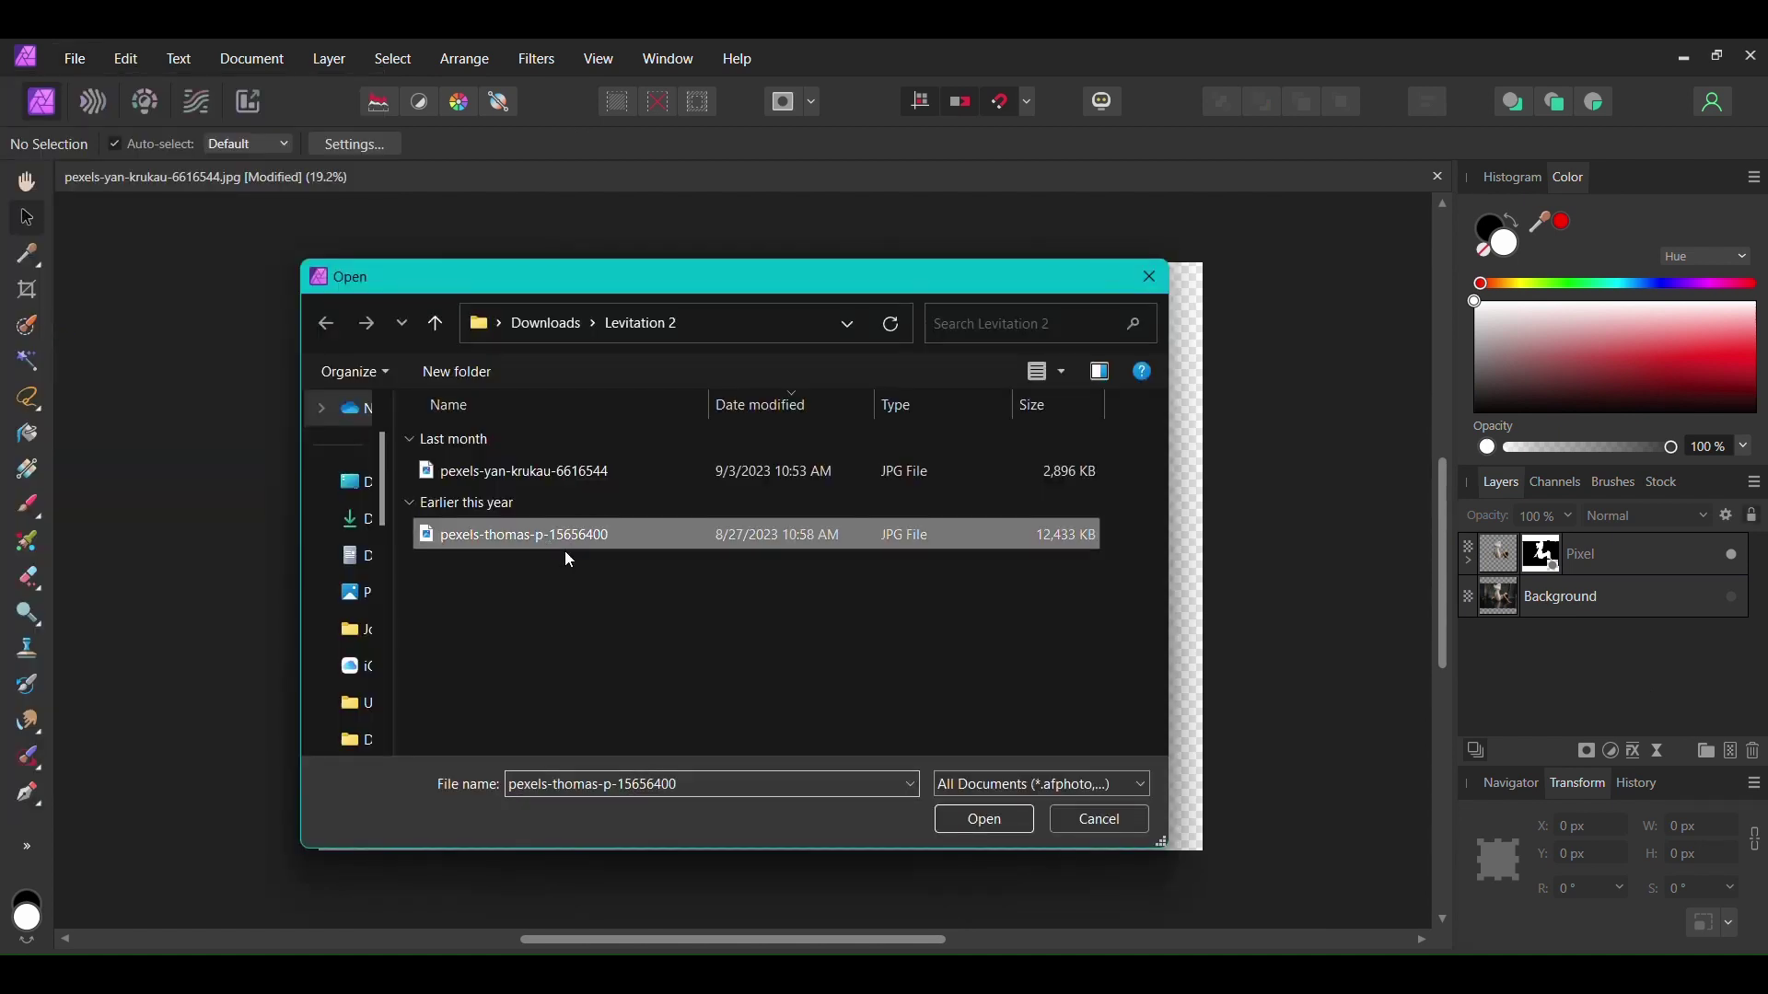
click(985, 819)
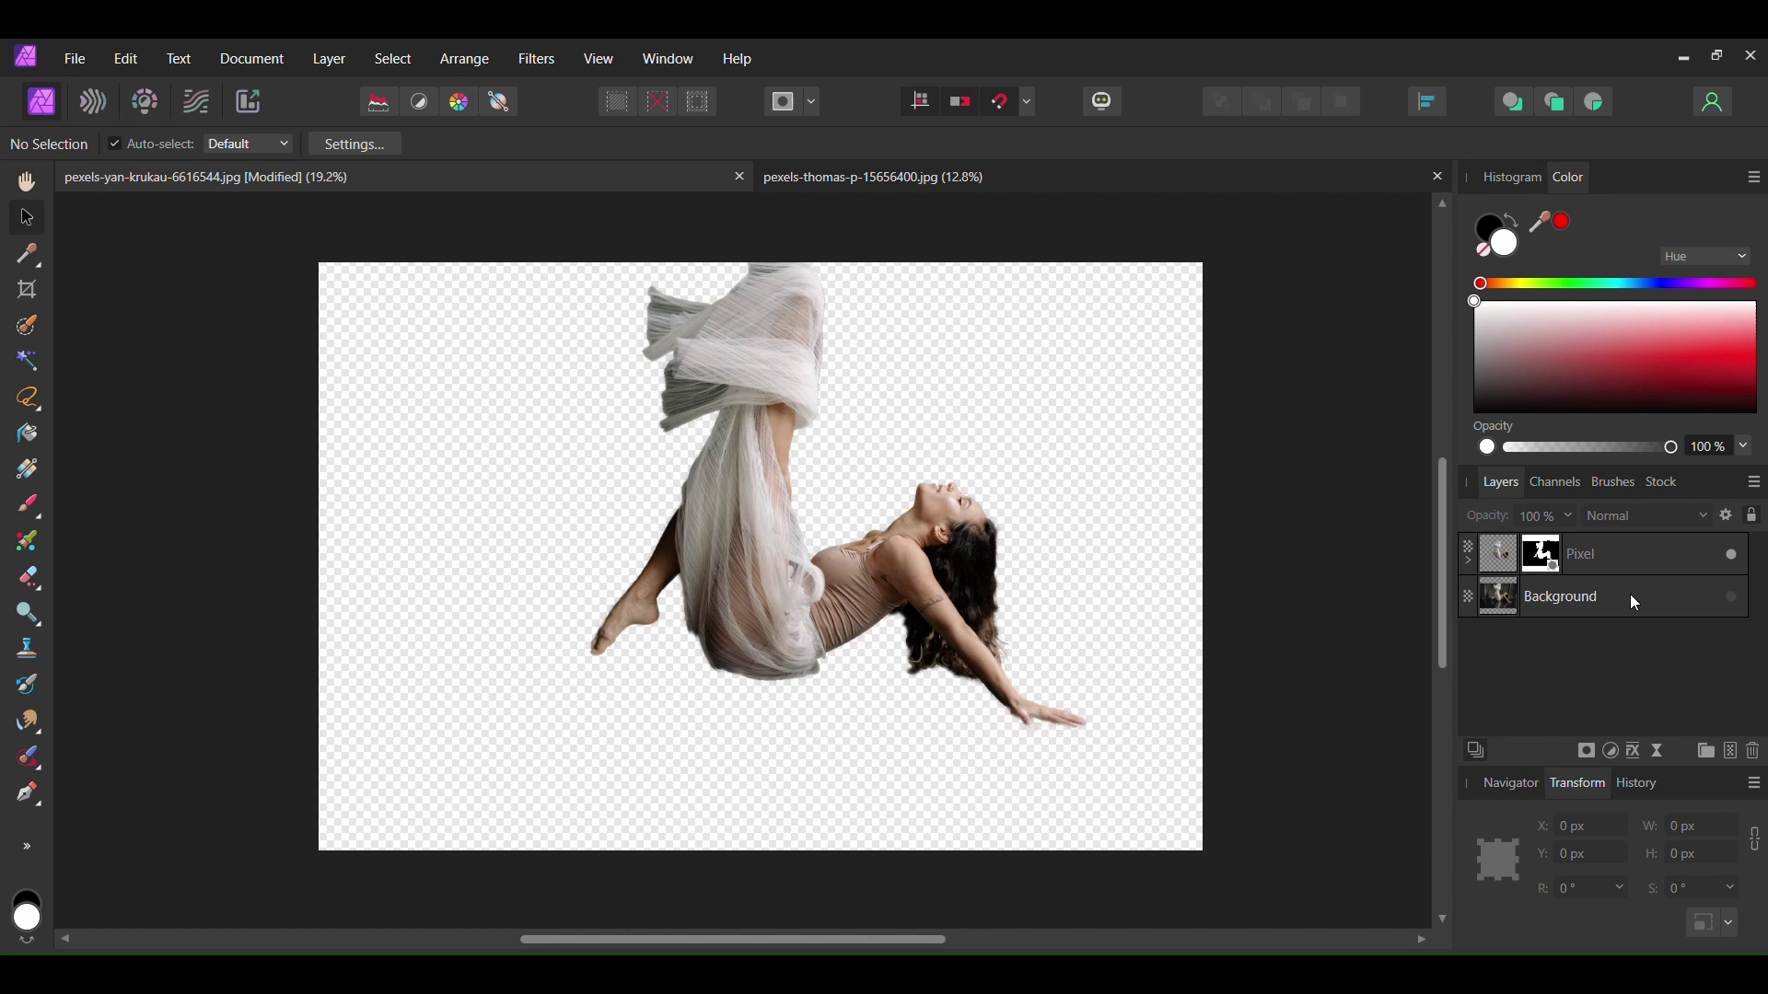
Step: Copy the cut-out dancer layer into the landscape and move her toward the centre of the field
click(1586, 557)
key(ctrl+c)
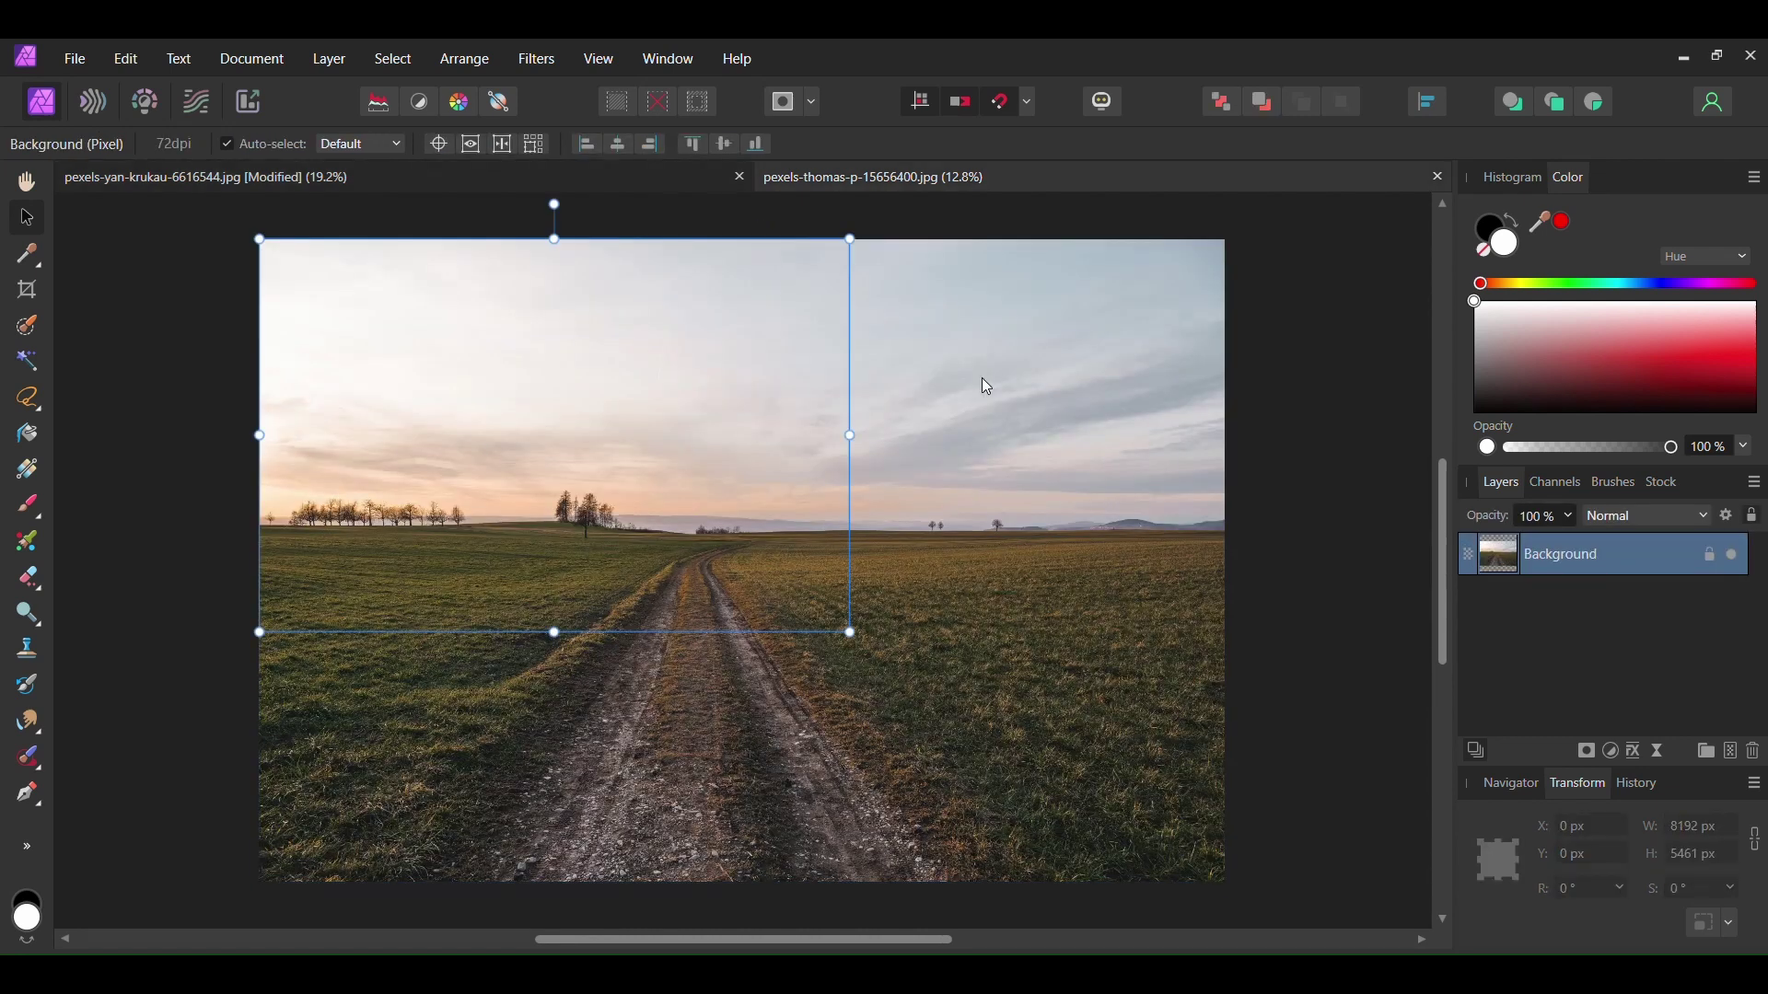
key(ctrl+v)
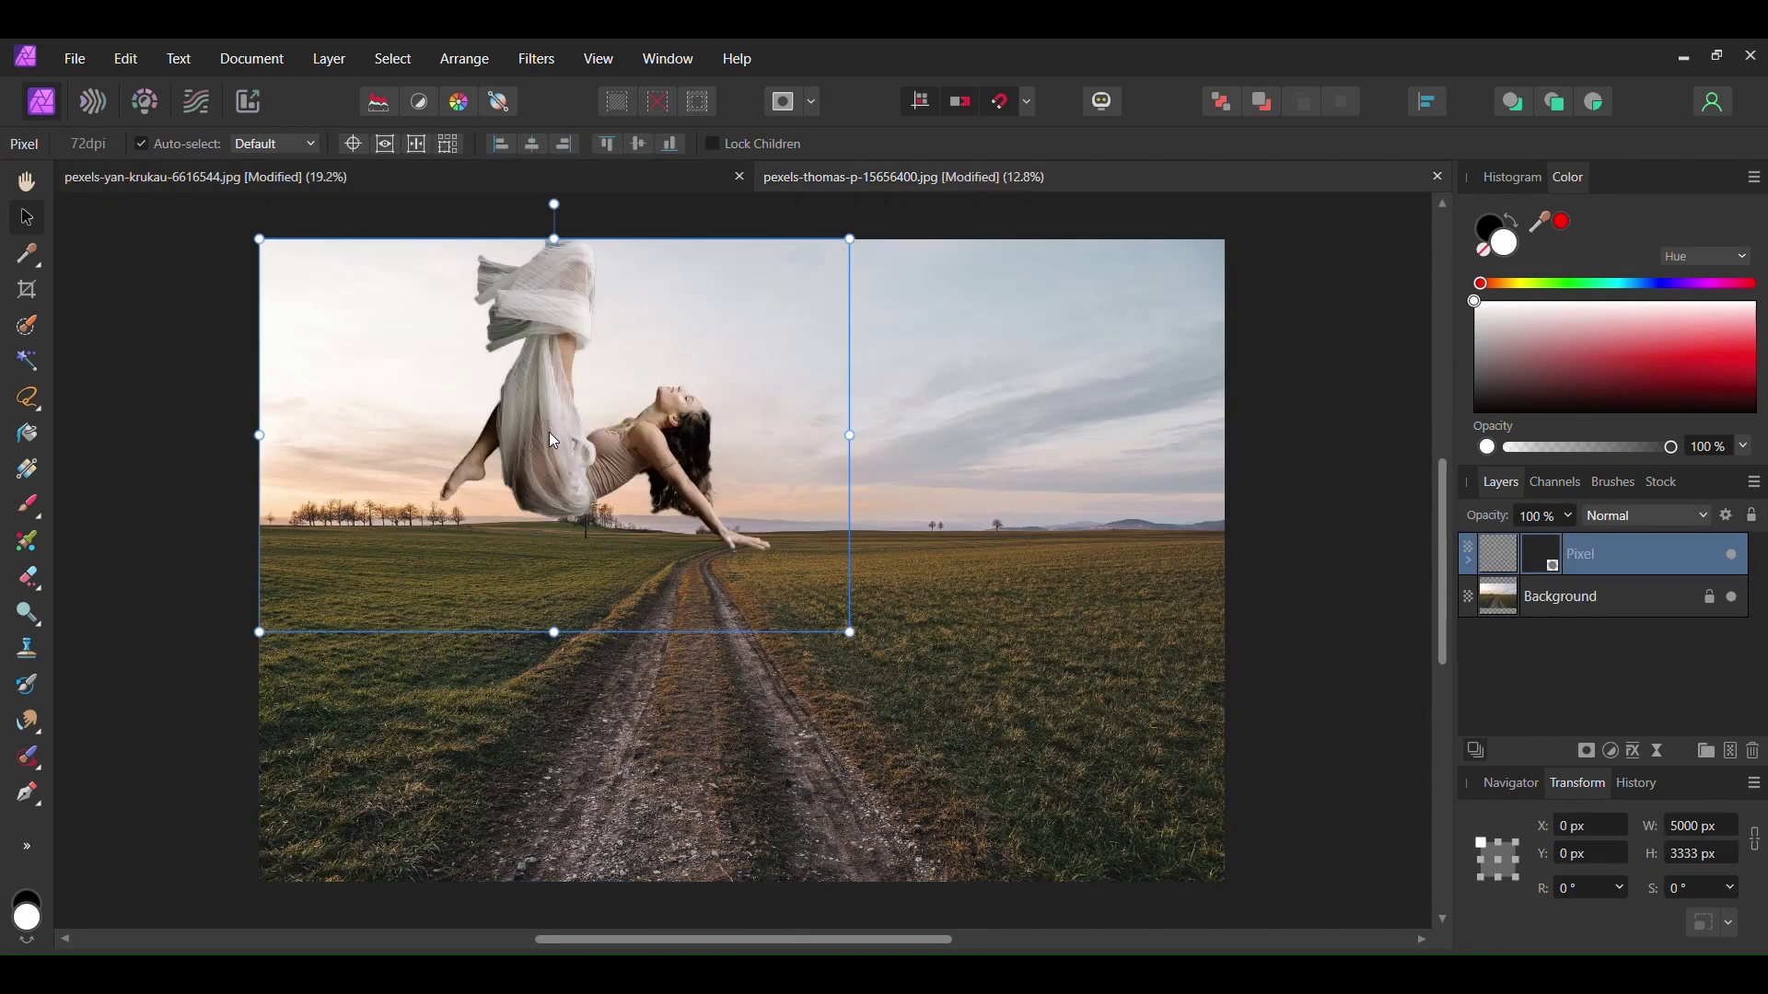
drag(548, 433, 730, 503)
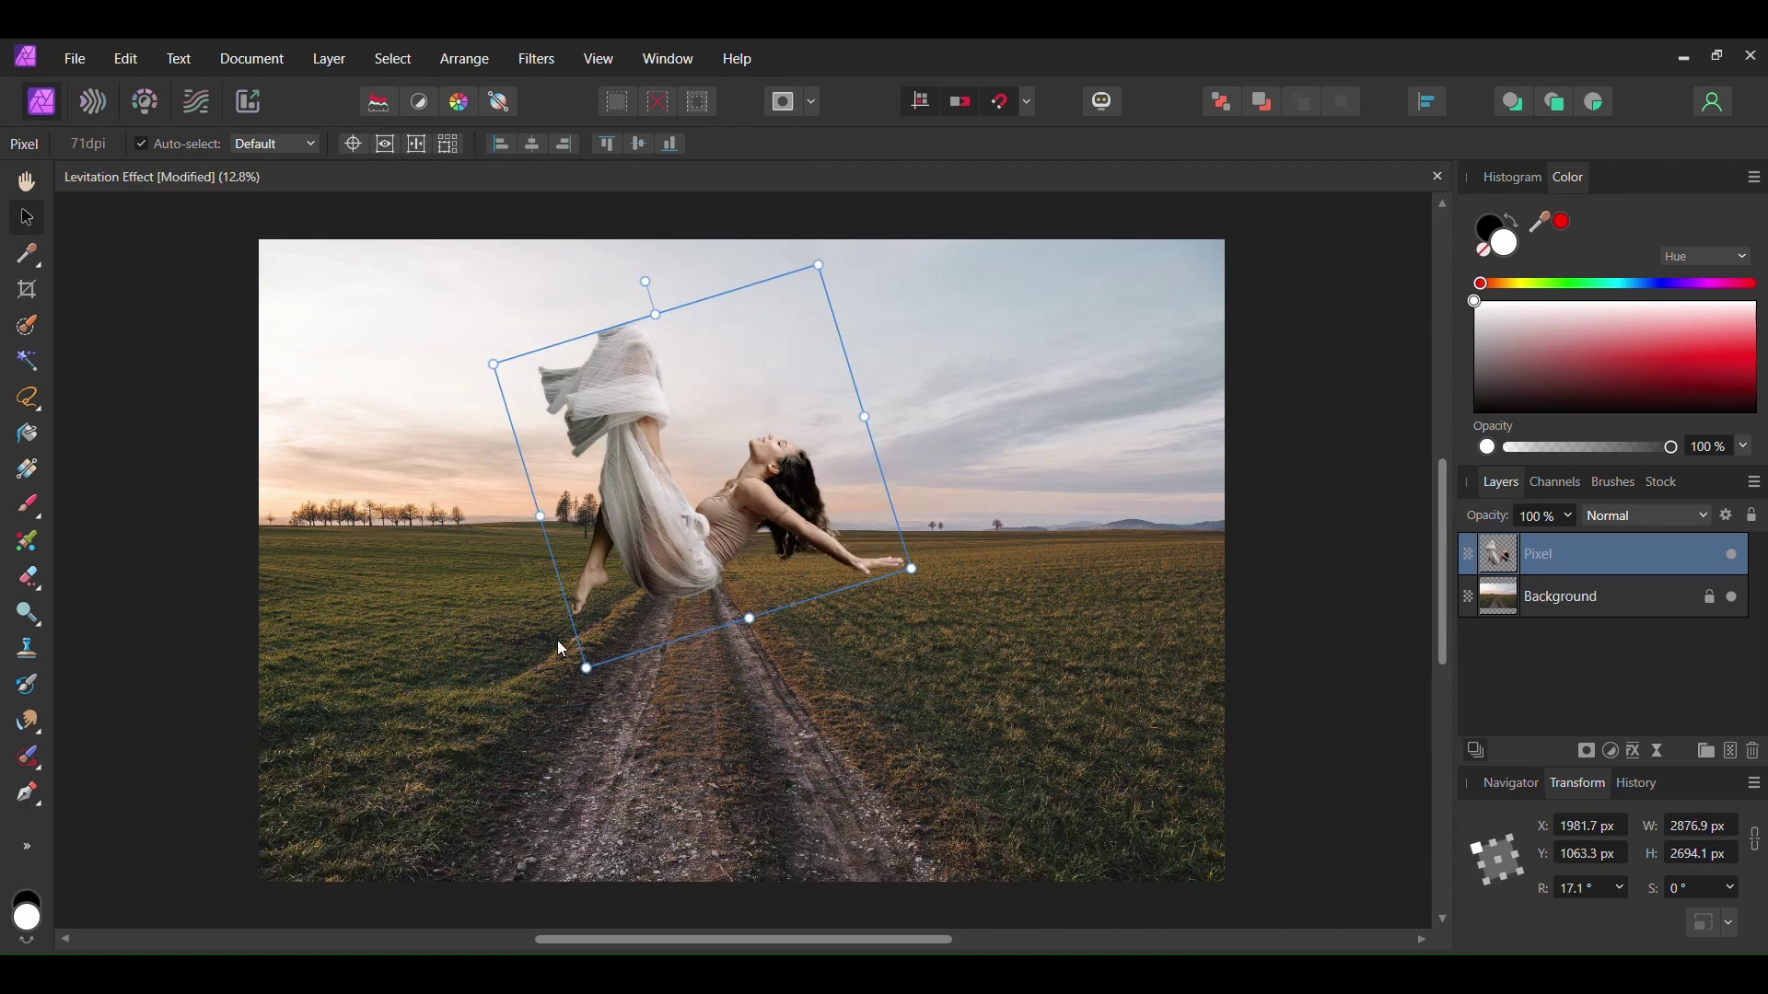
Step: Scale the dancer down with Lock Aspect Ratio enabled, then duplicate her layer with Ctrl+J
drag(582, 667, 598, 646)
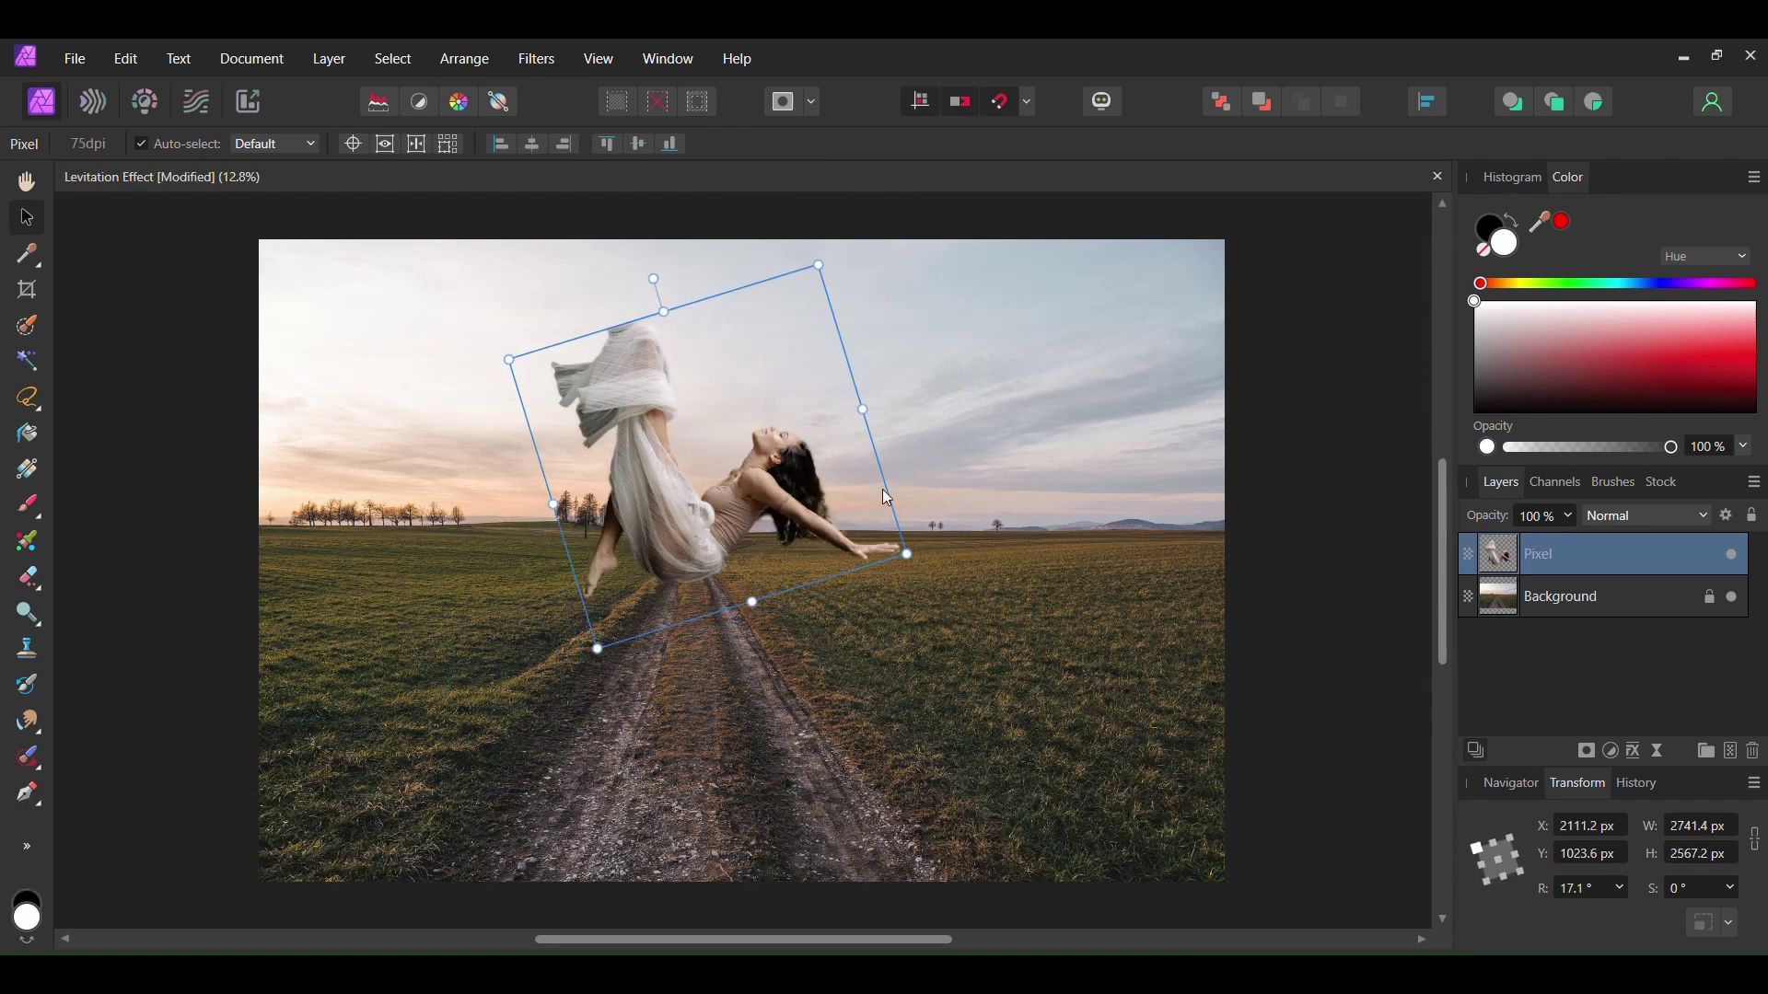
click(1753, 841)
drag(594, 643, 603, 648)
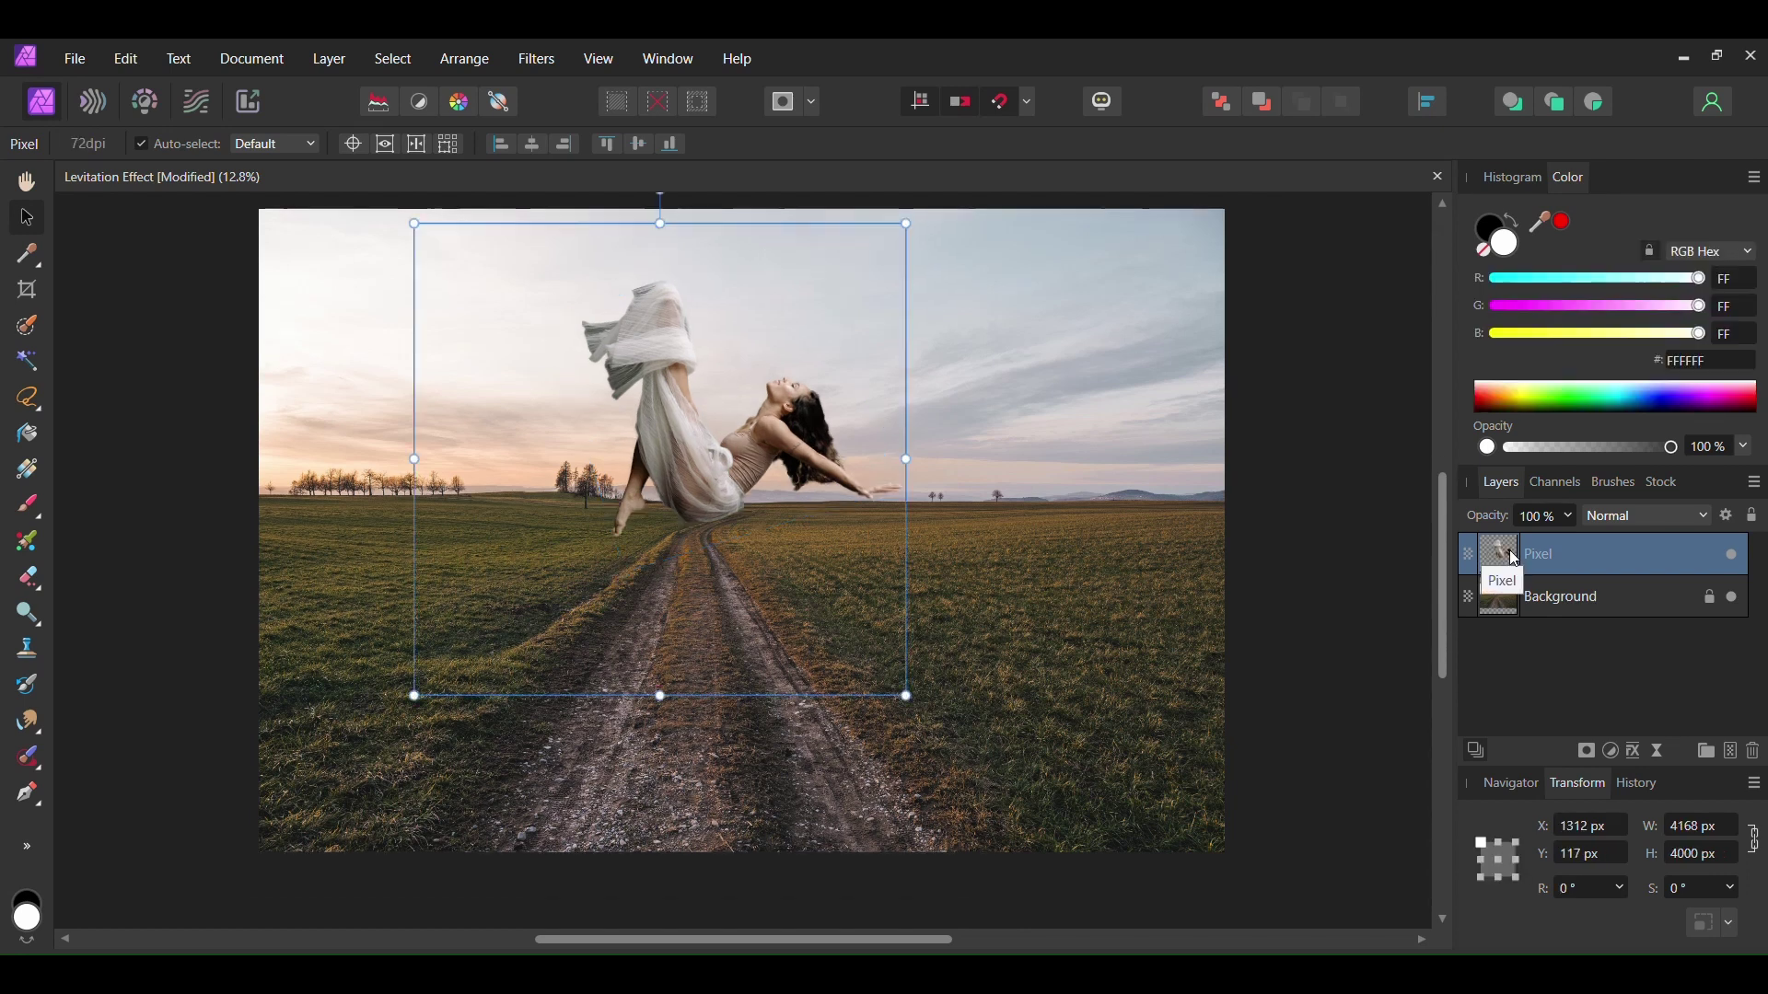
key(ctrl+j)
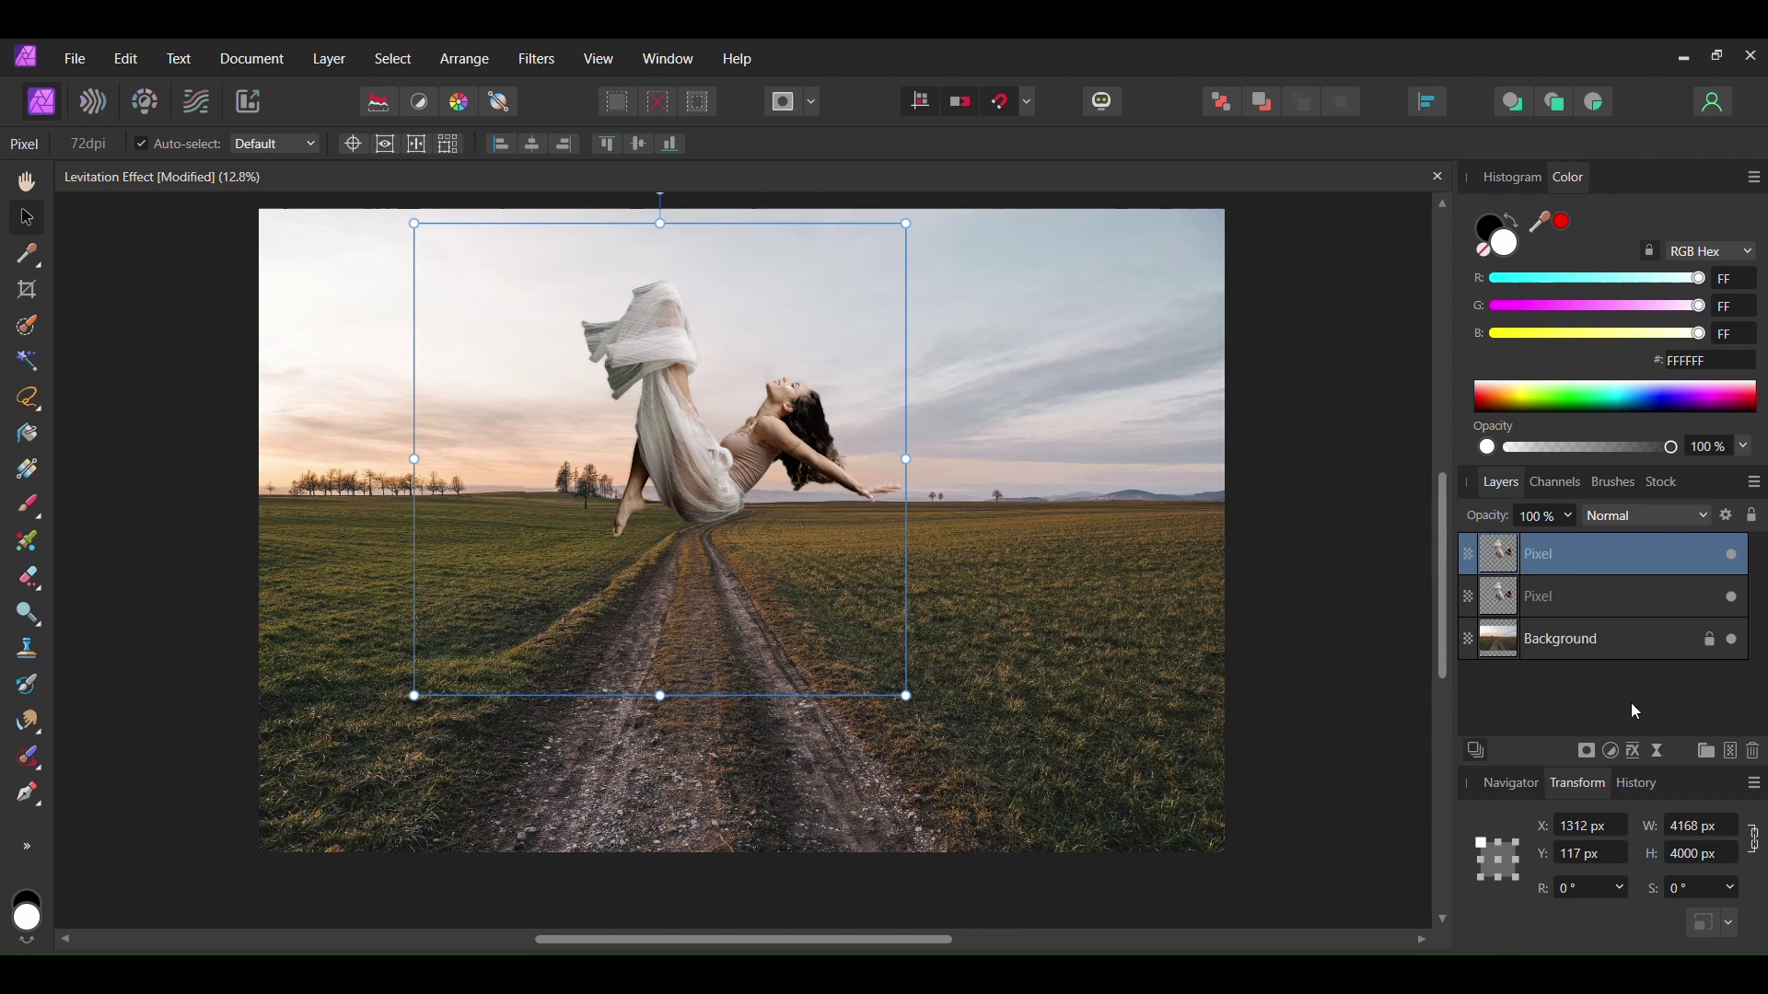
Step: Nest a Curves adjustment in the top dancer layer with its midpoint raised, then collapse the layer
click(1606, 752)
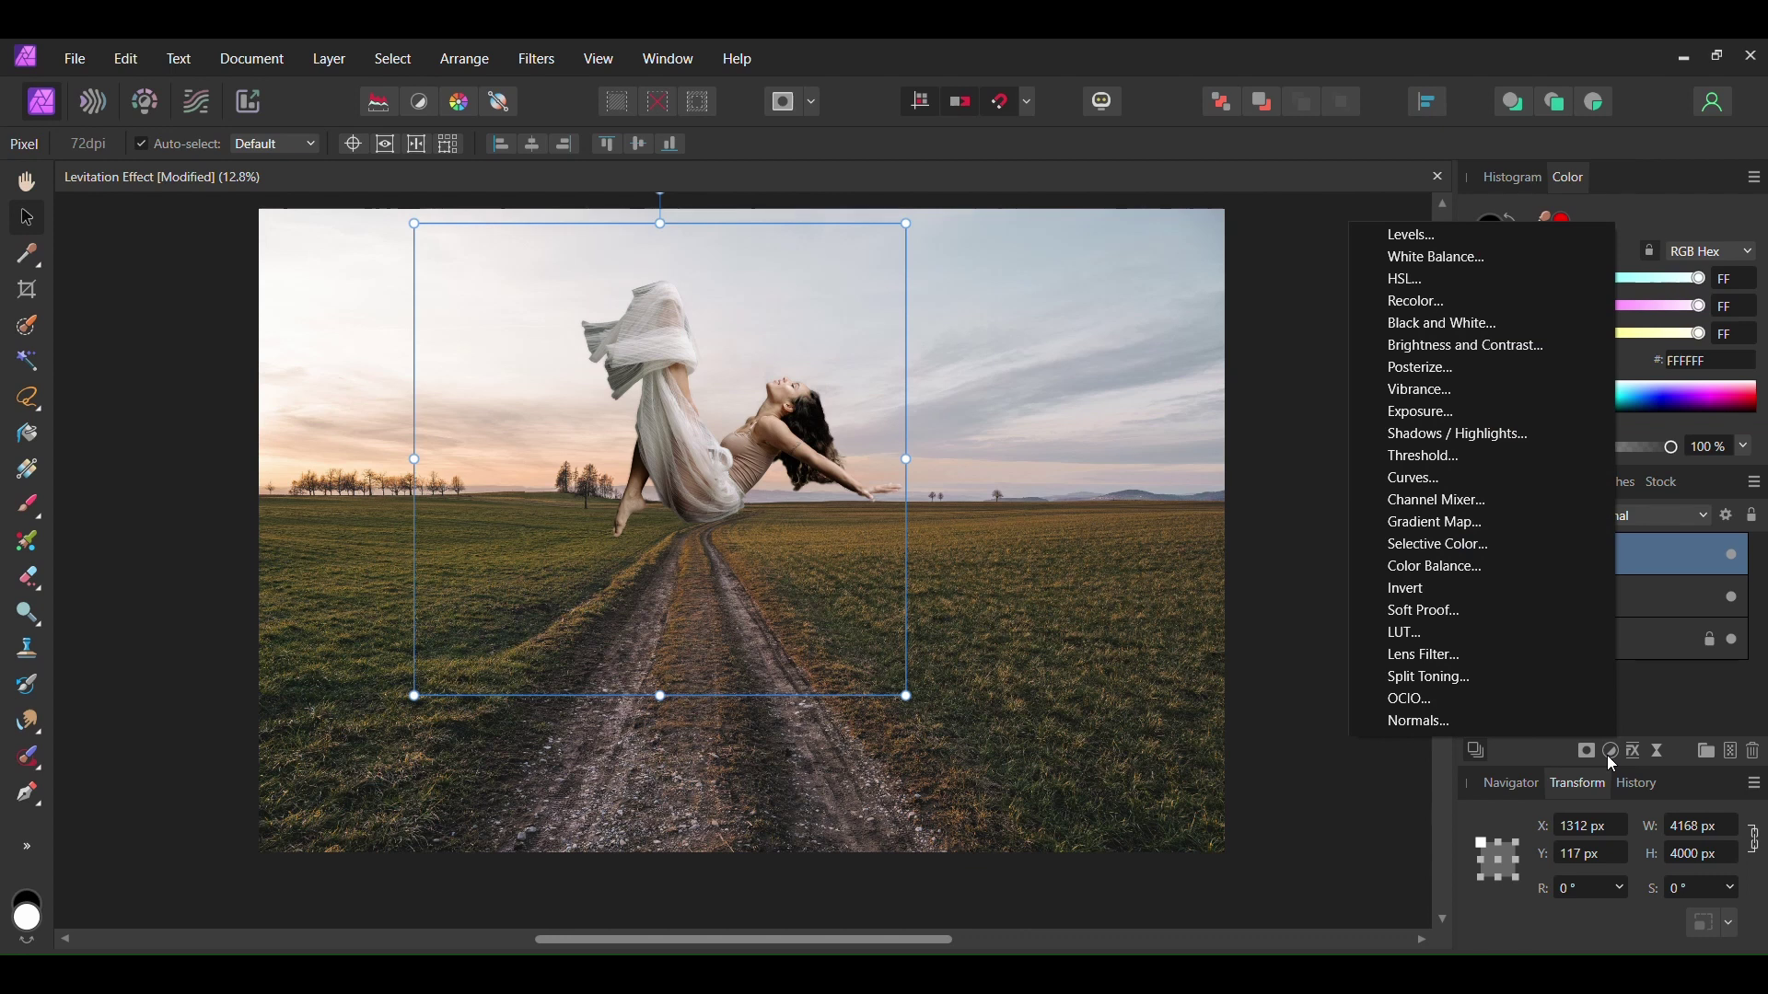
click(1411, 478)
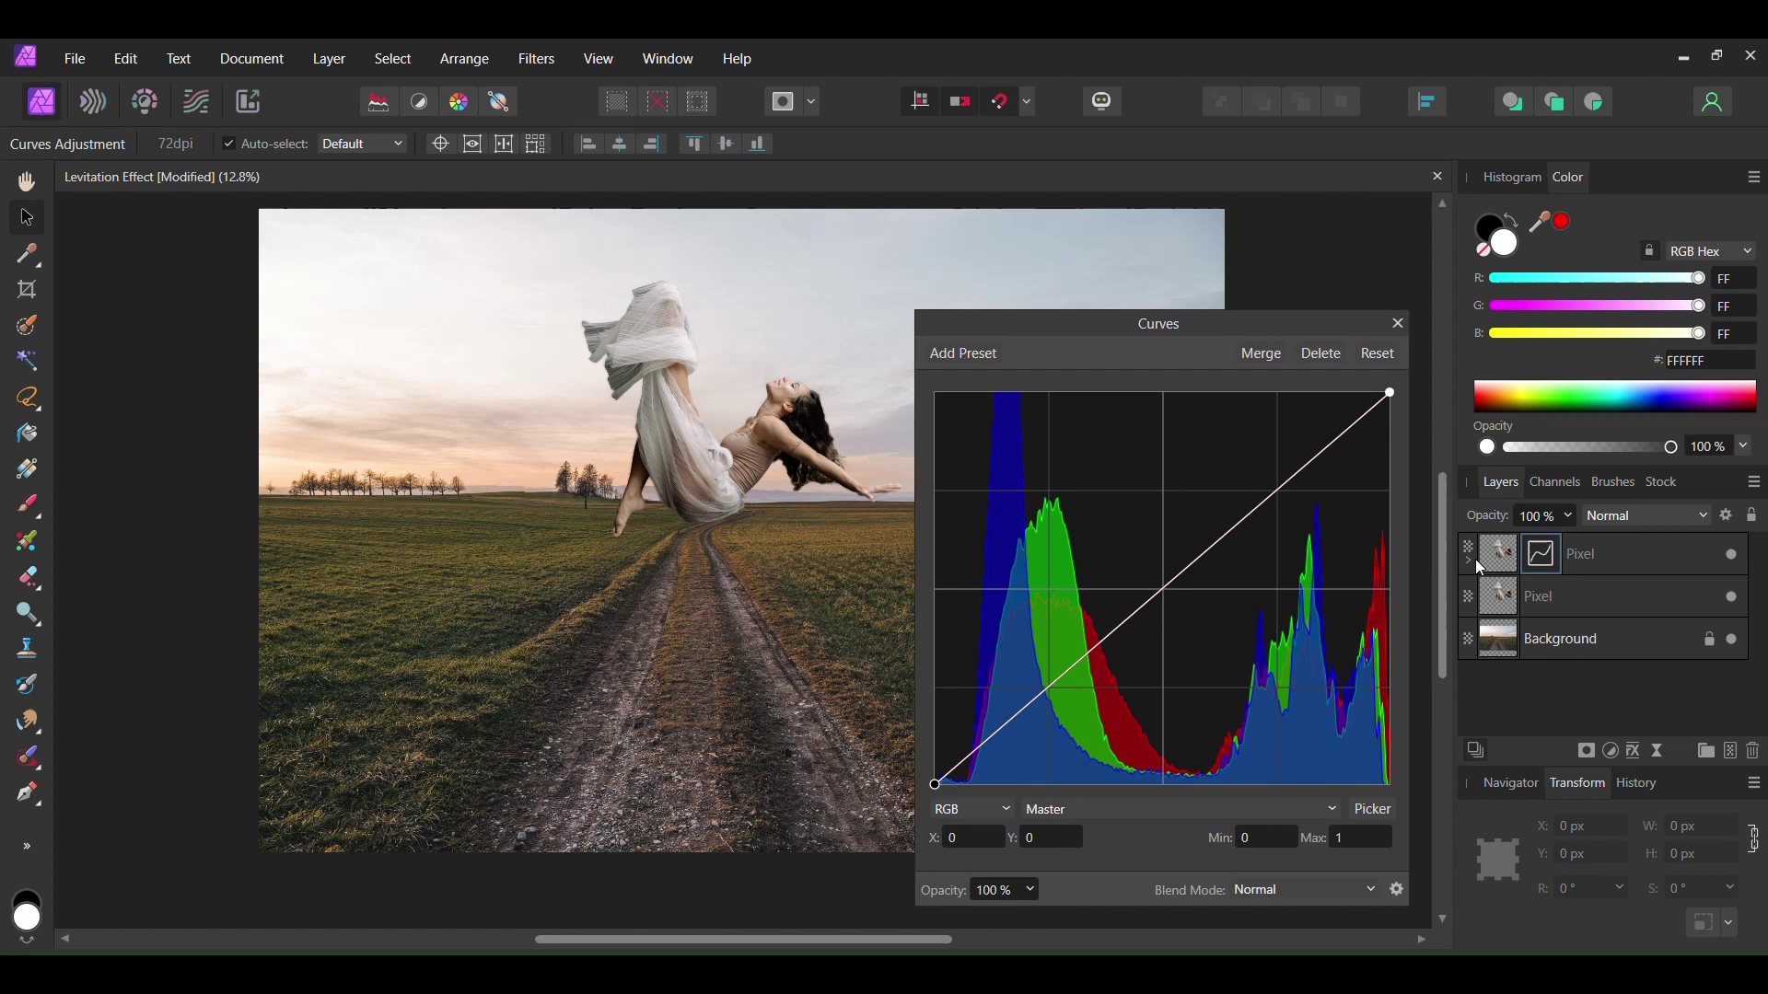
click(1466, 569)
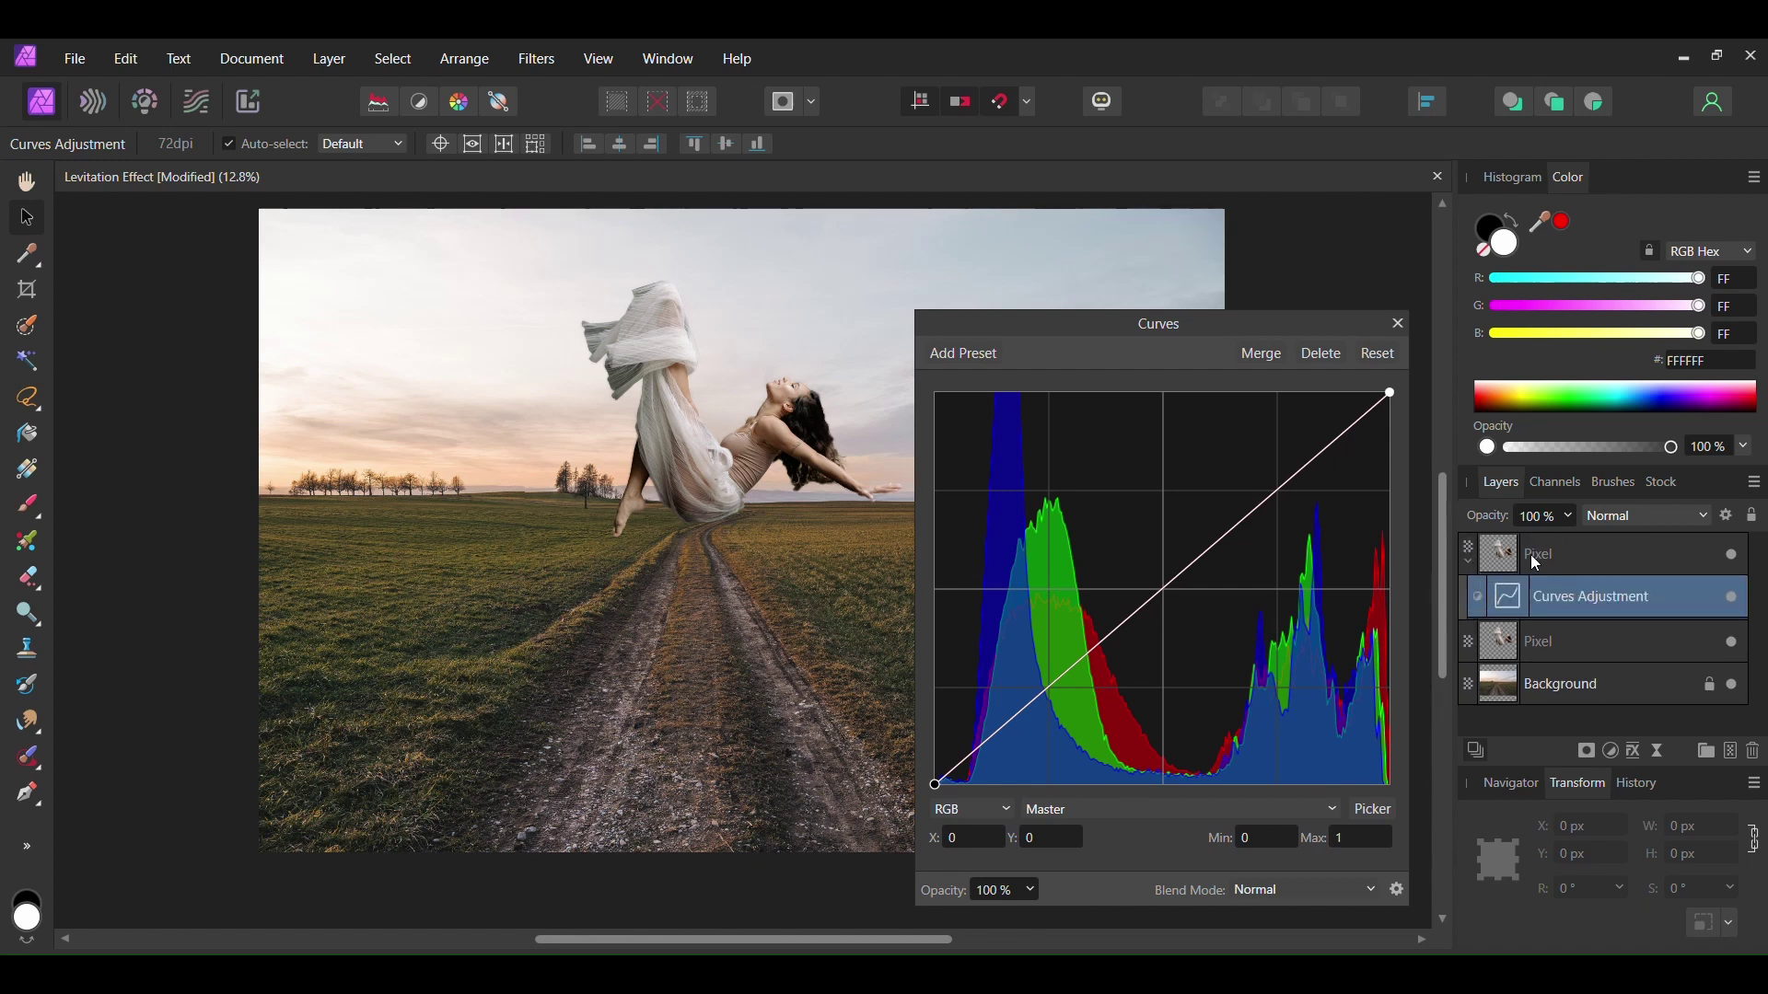
click(1163, 587)
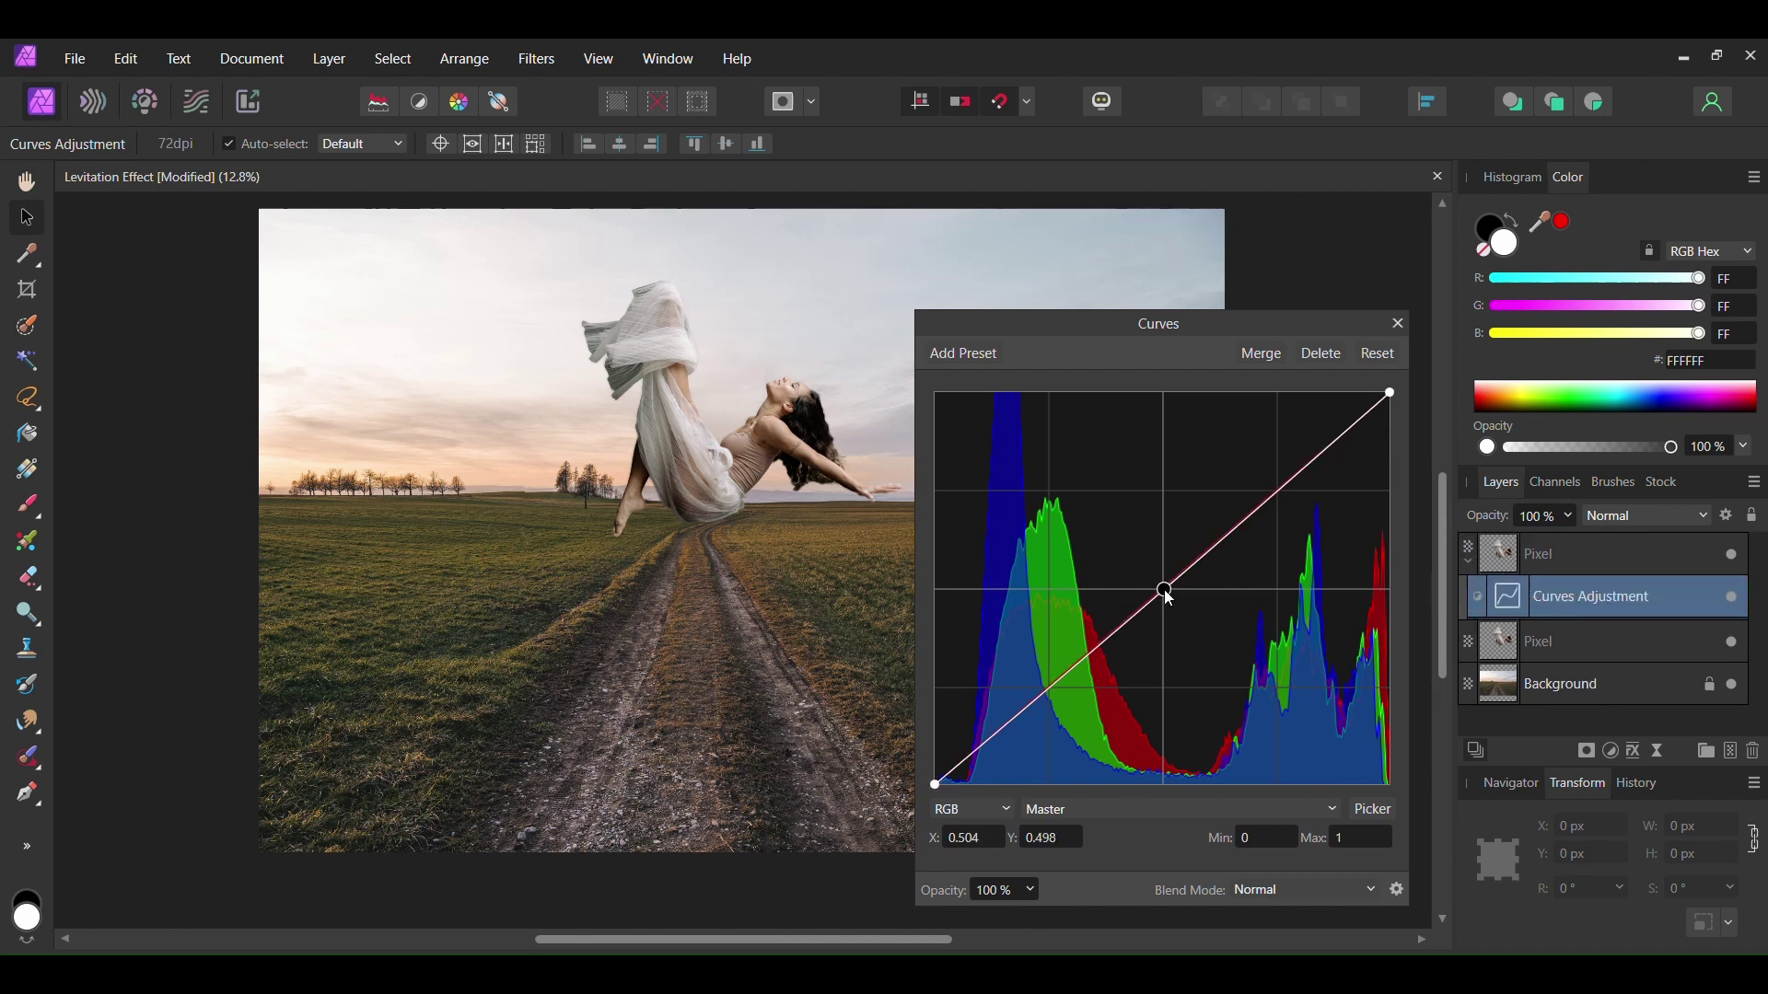
drag(1164, 592, 1159, 570)
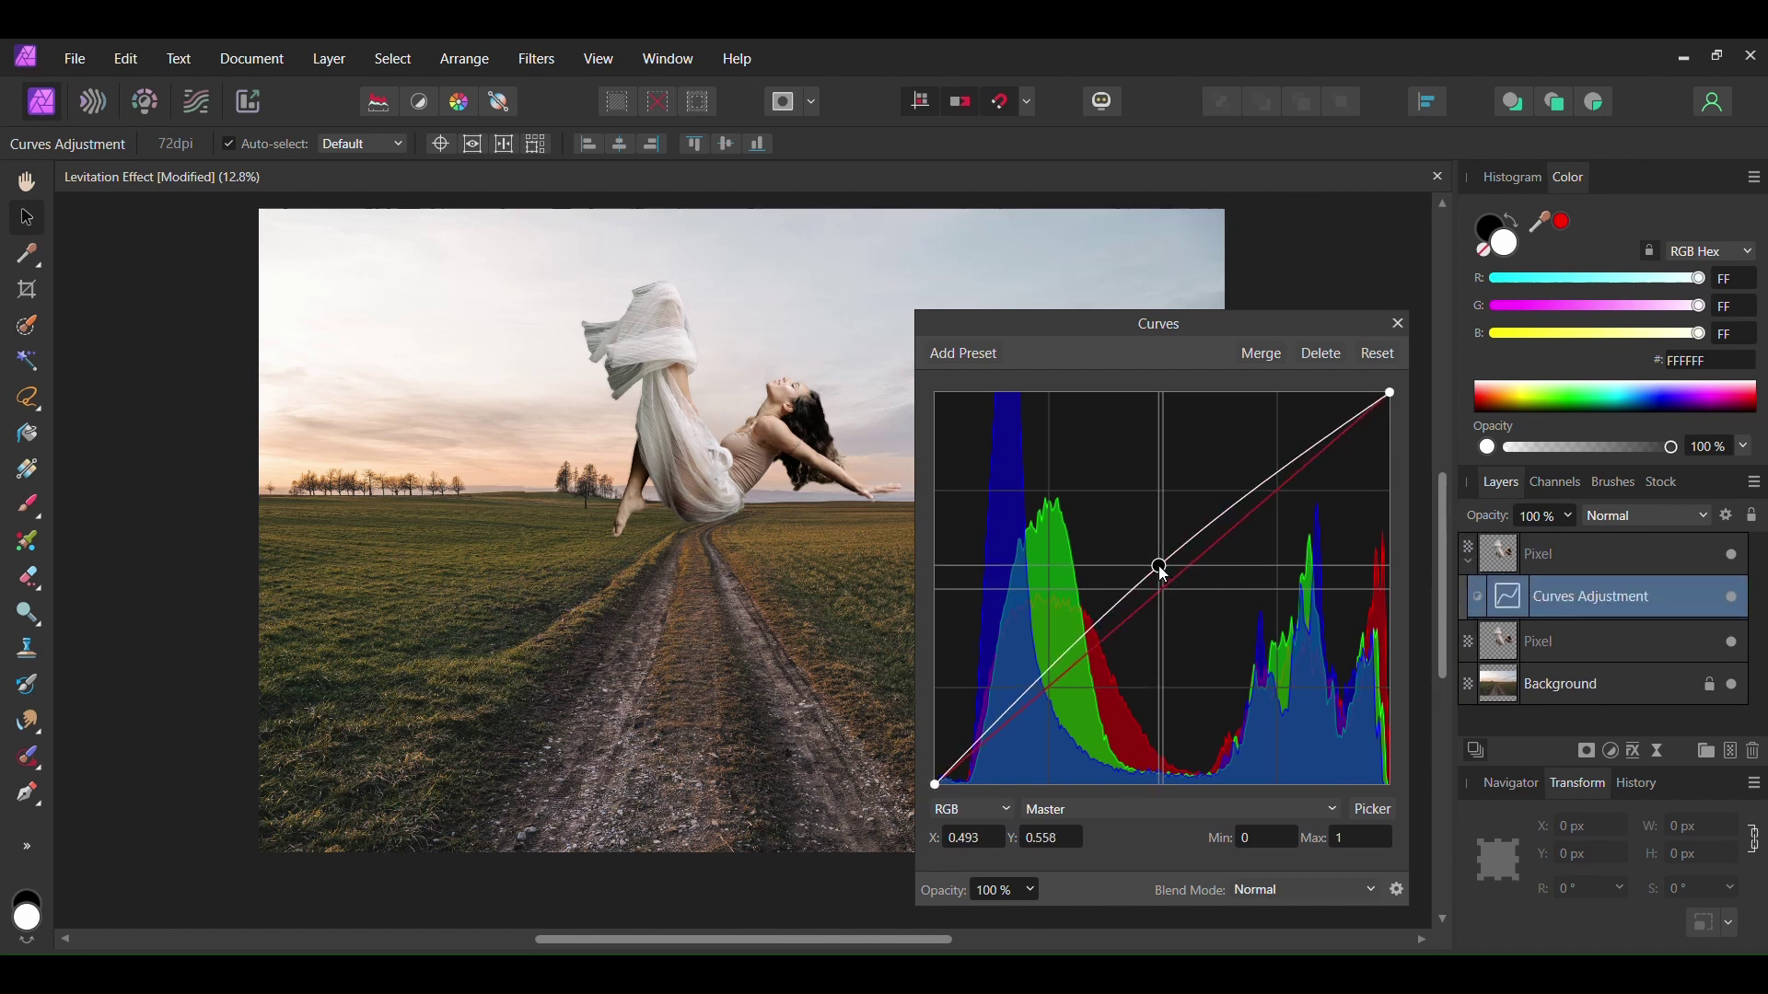
click(1396, 322)
click(1731, 597)
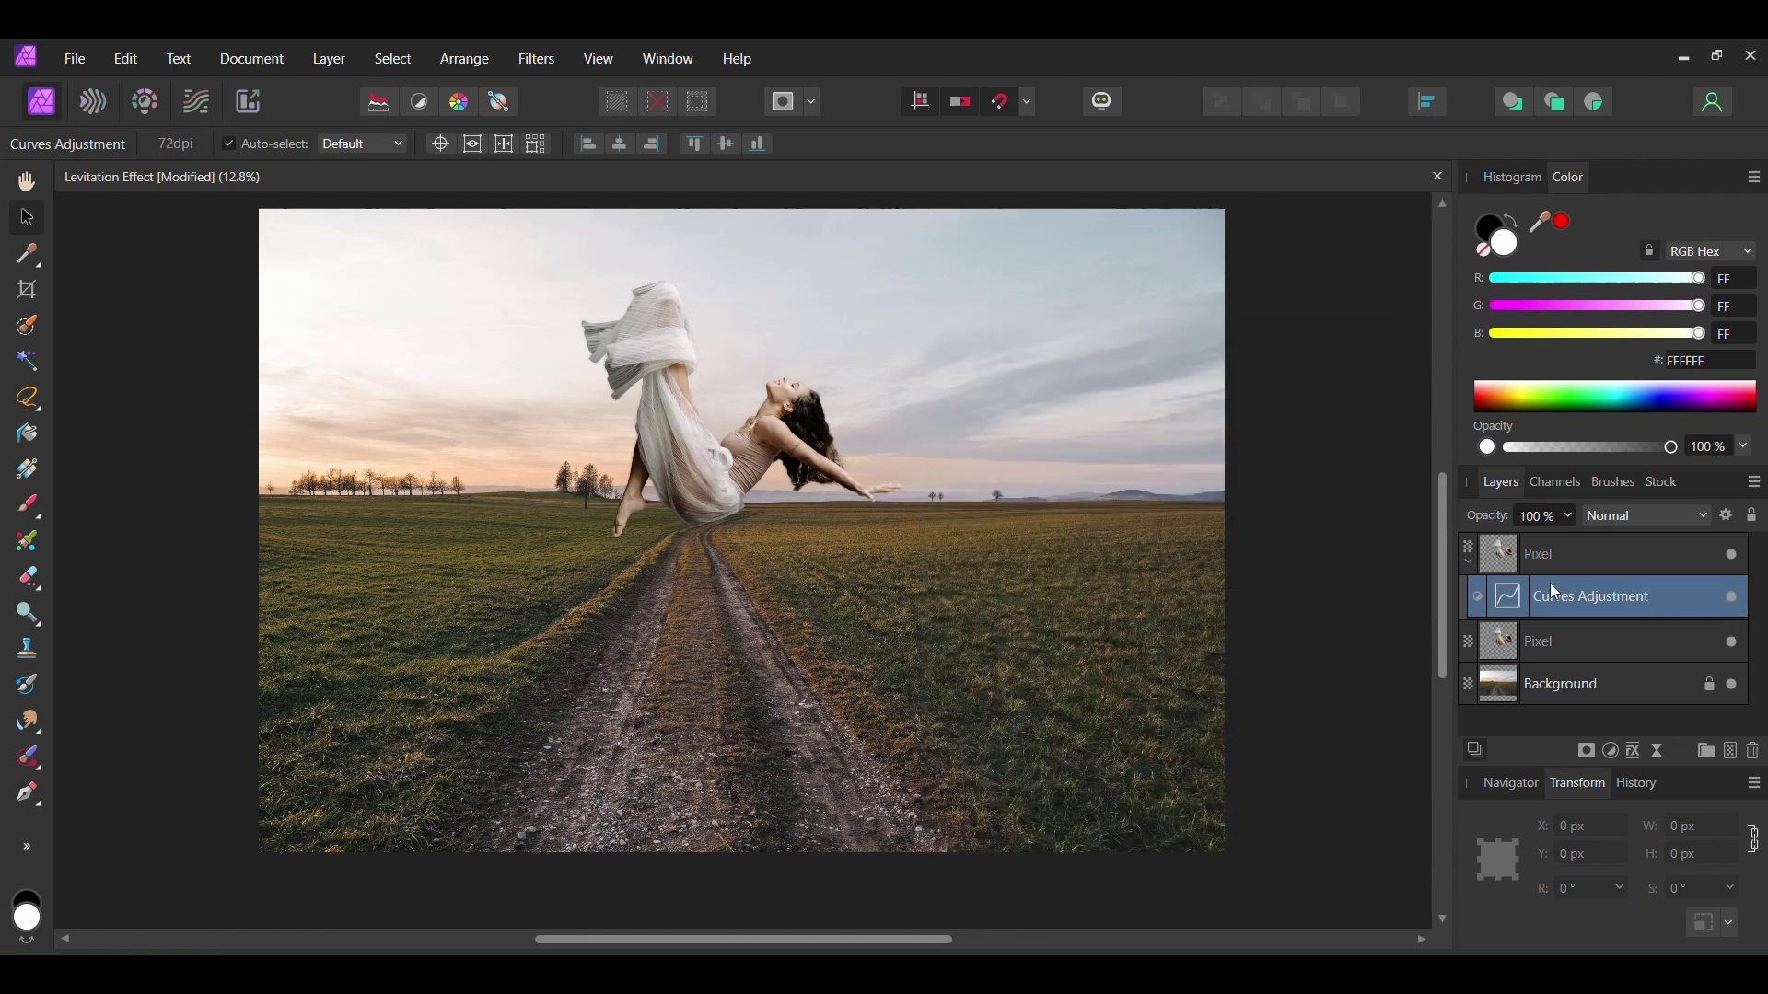
click(1471, 564)
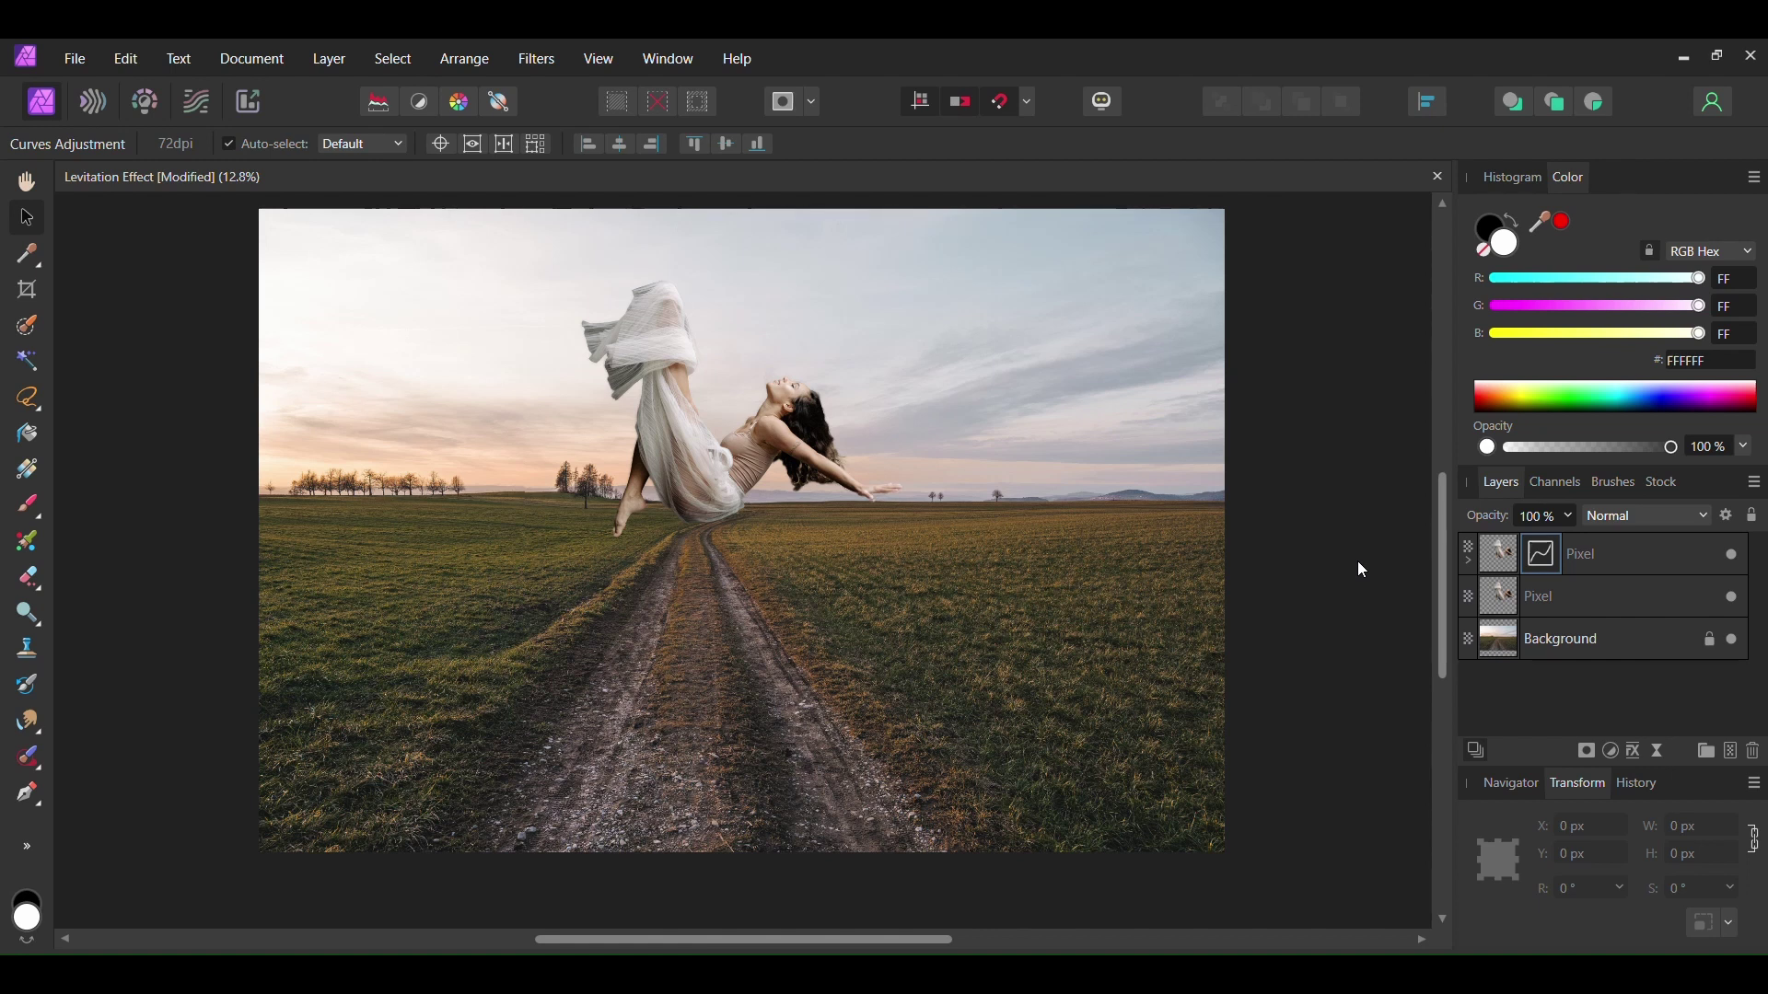
Step: Flip the lower dancer copy vertically and drag it down onto the road at the bottom of the canvas
click(1593, 598)
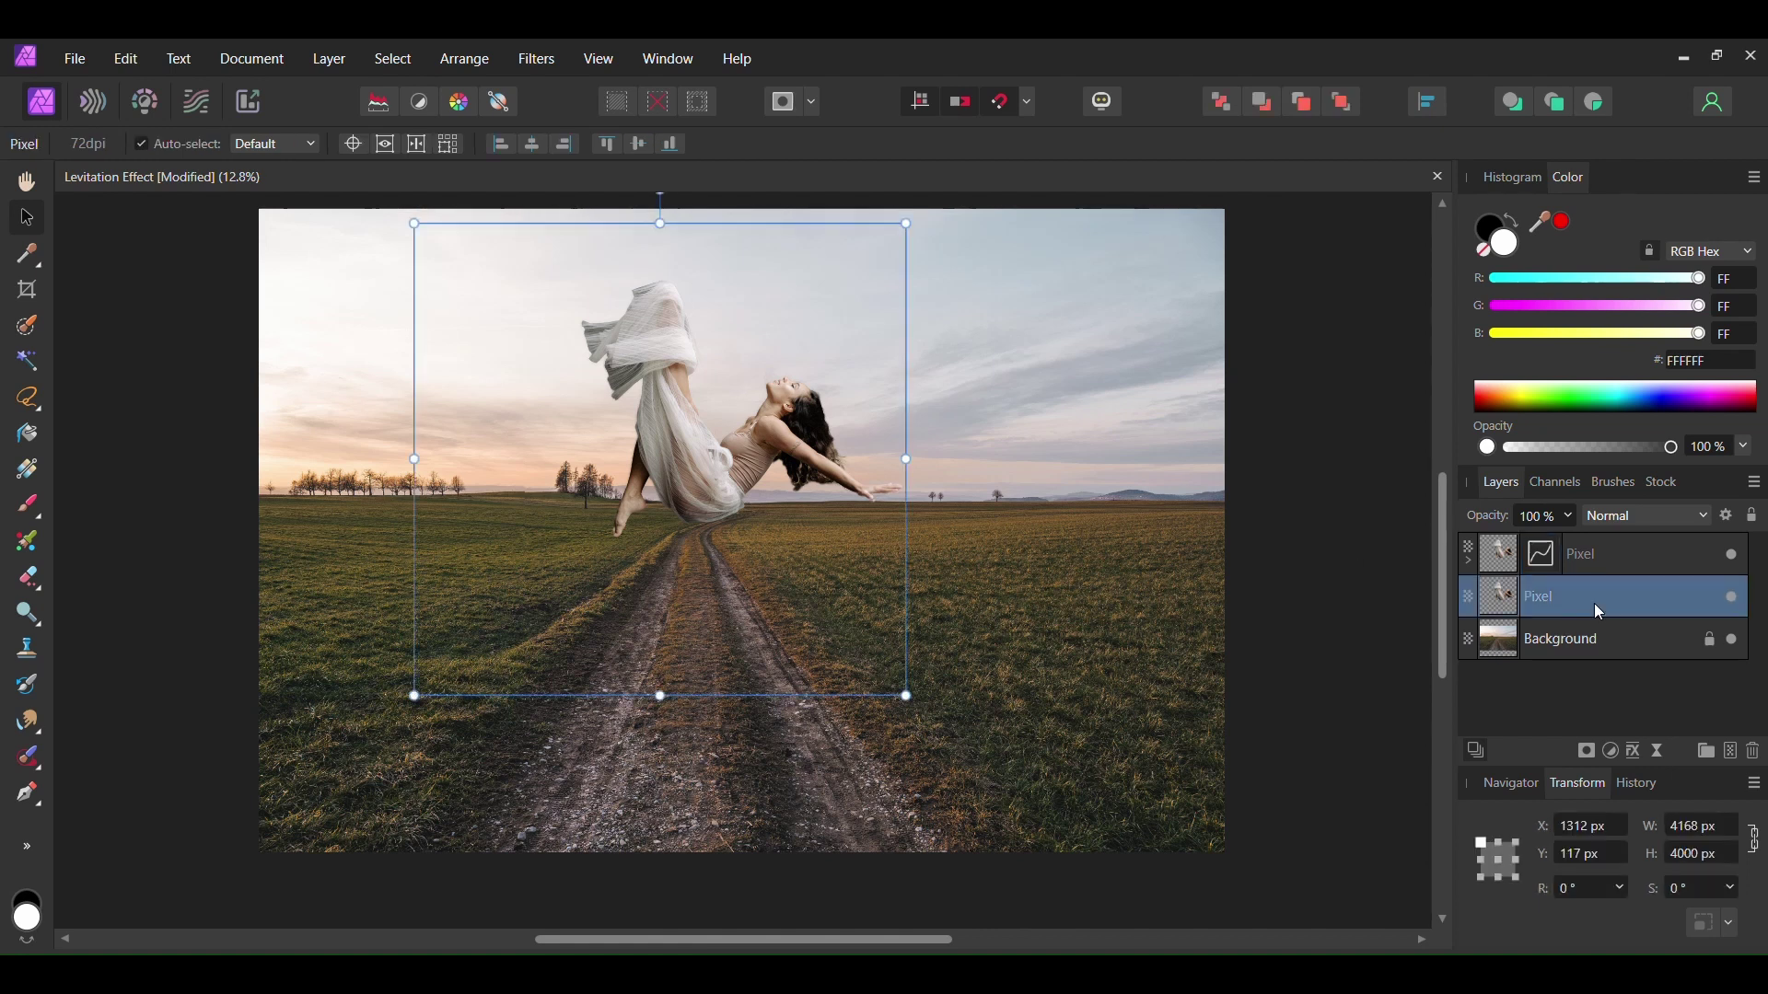
right_click(692, 449)
mouse_move(534, 706)
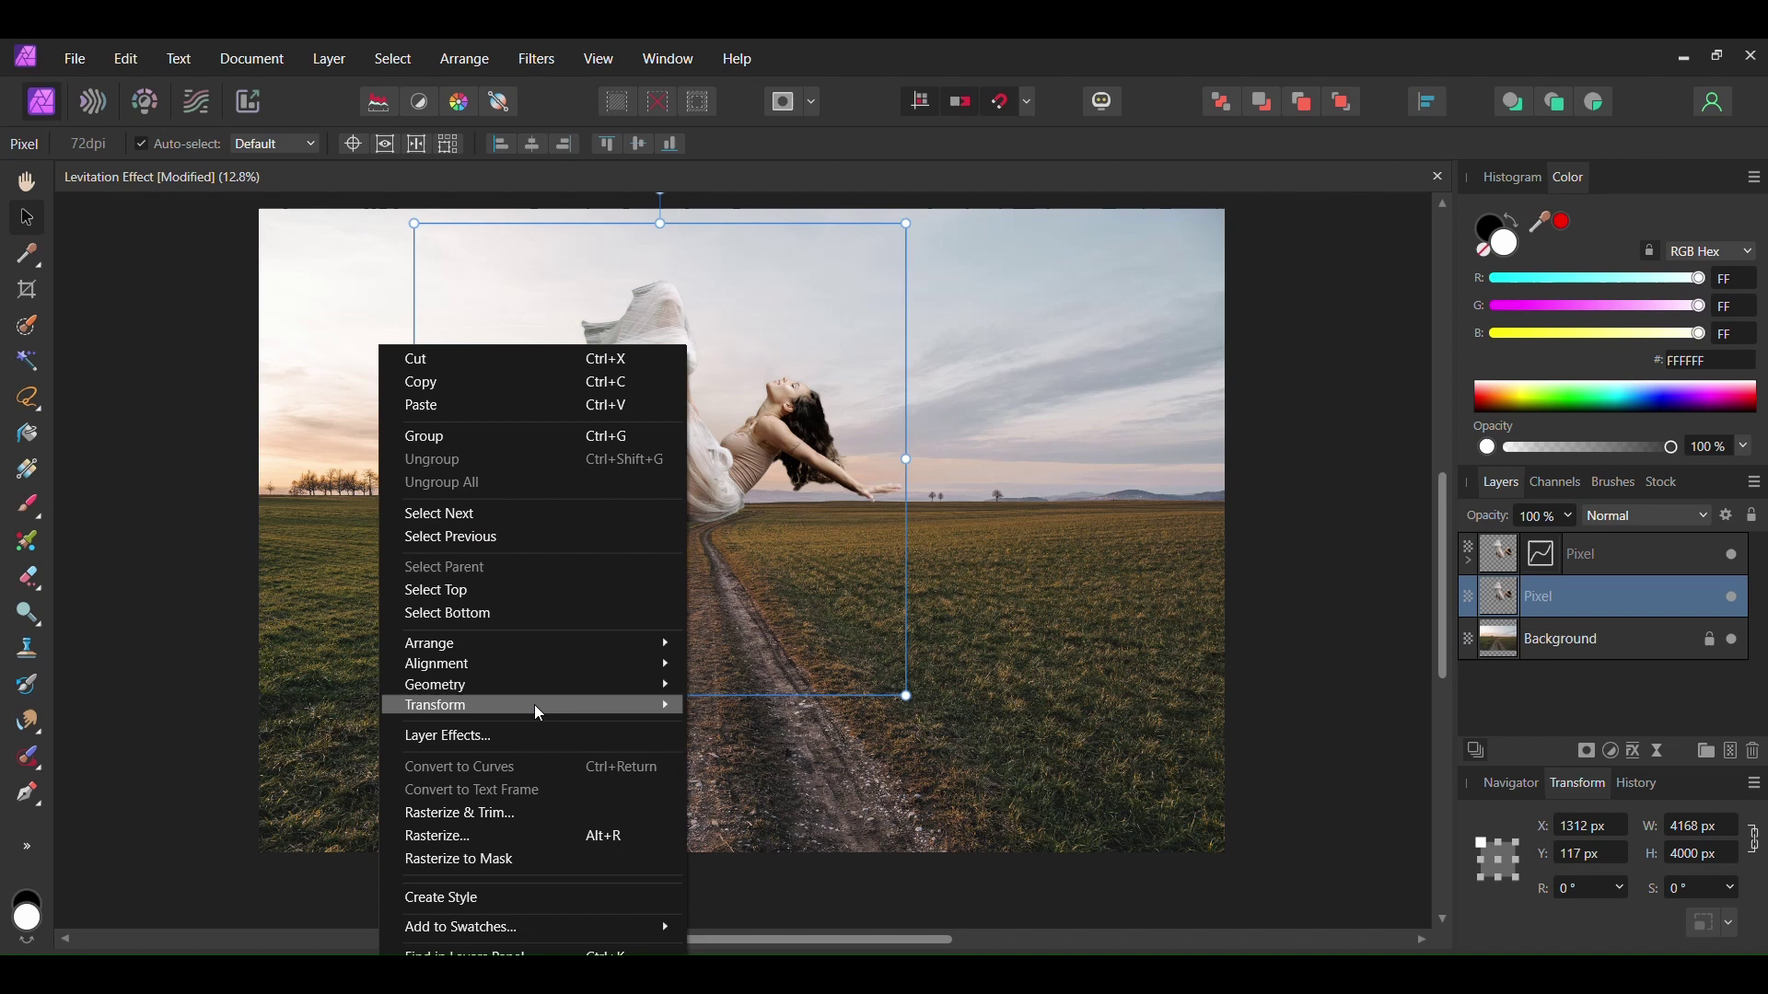
click(325, 783)
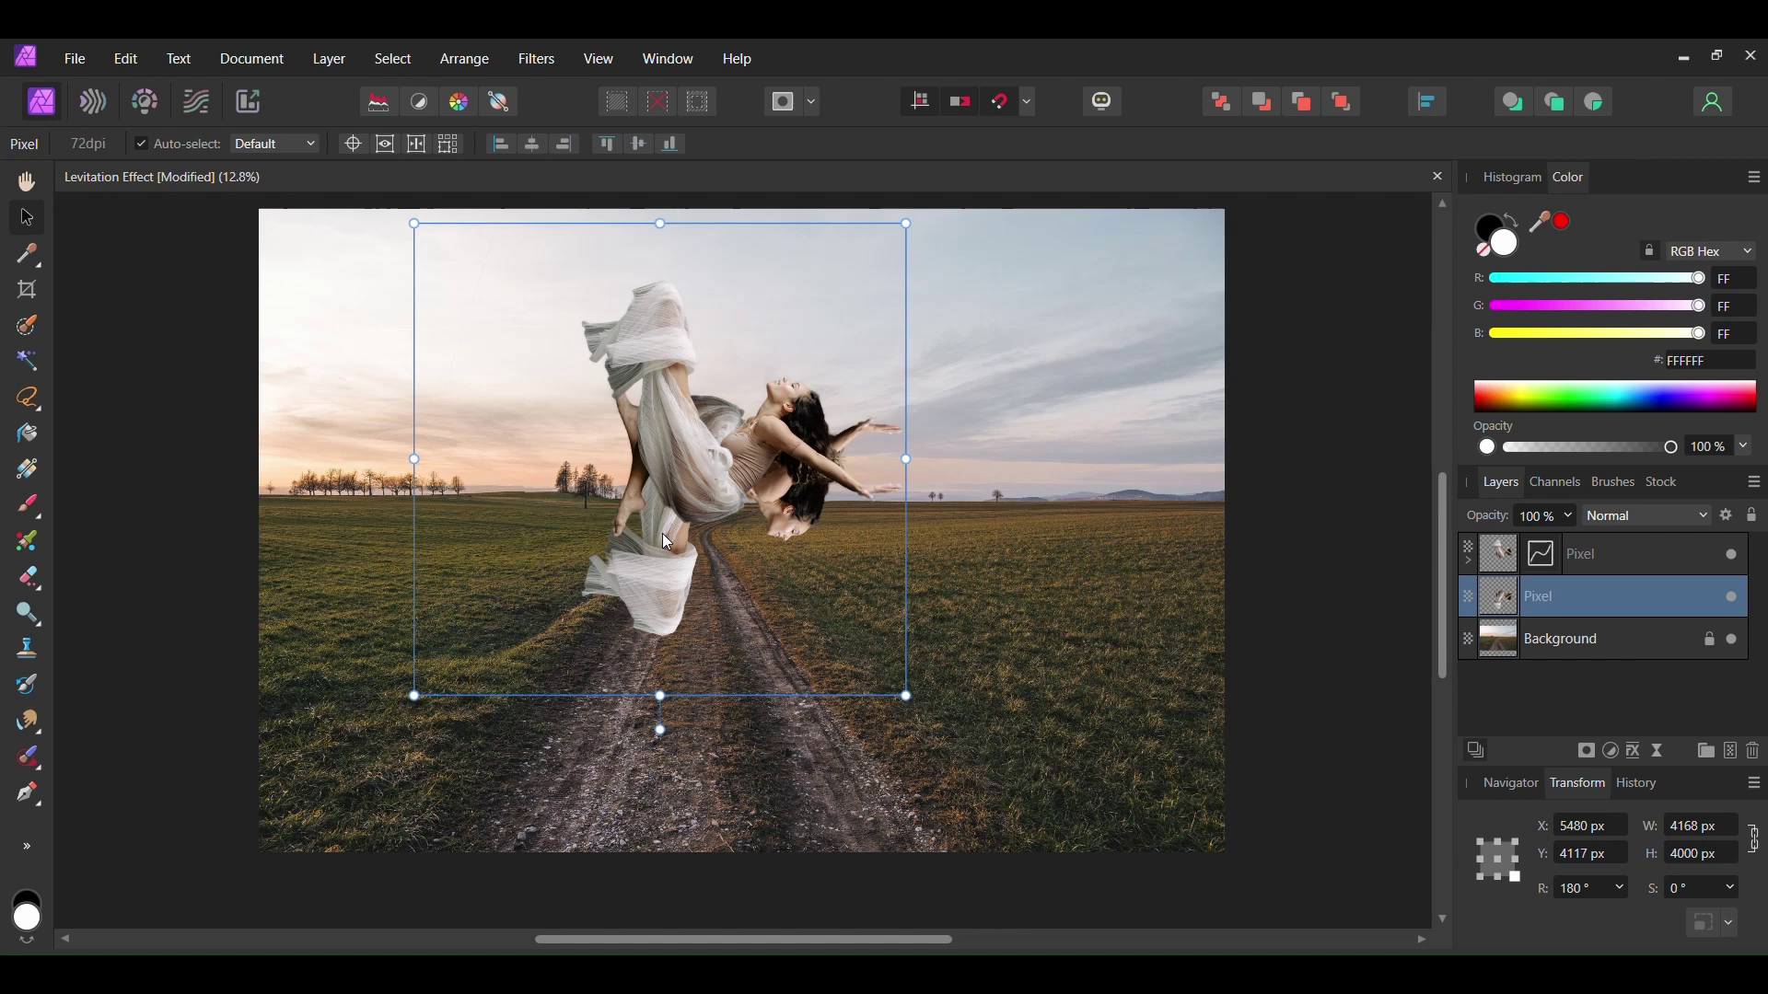
drag(665, 536, 686, 819)
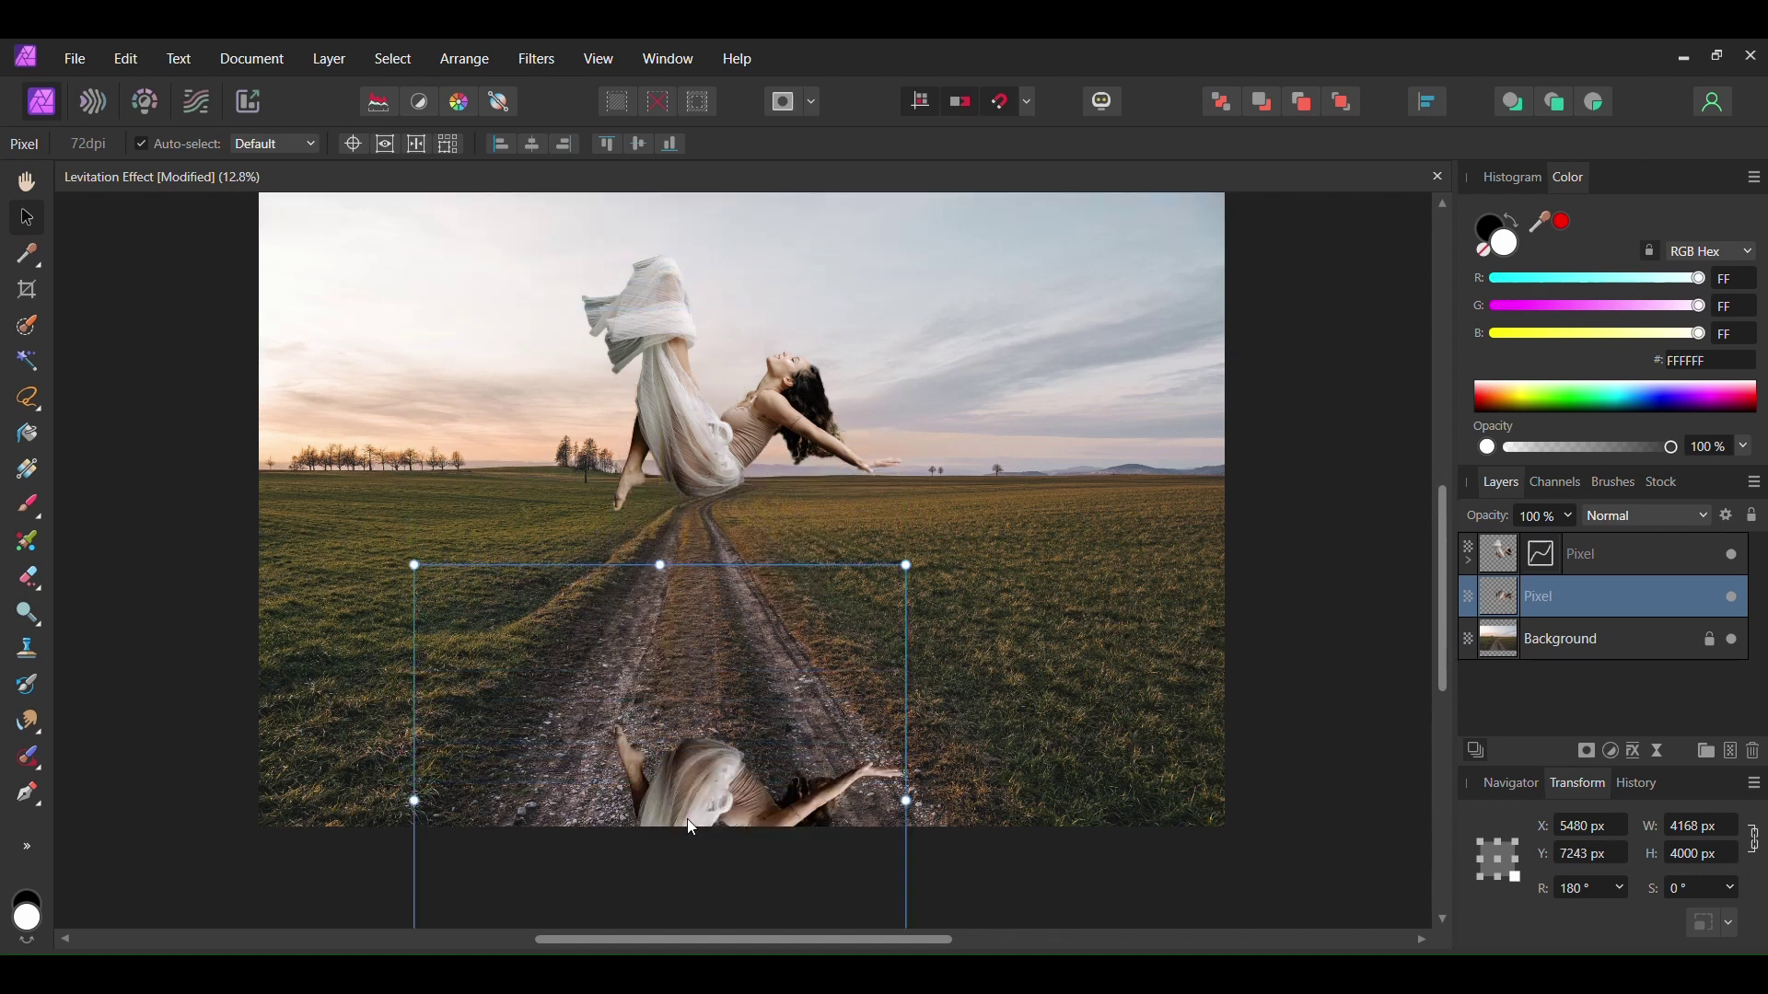
Step: Apply a Gaussian Blur of about 45.8 px radius to the flipped dancer copy
click(537, 58)
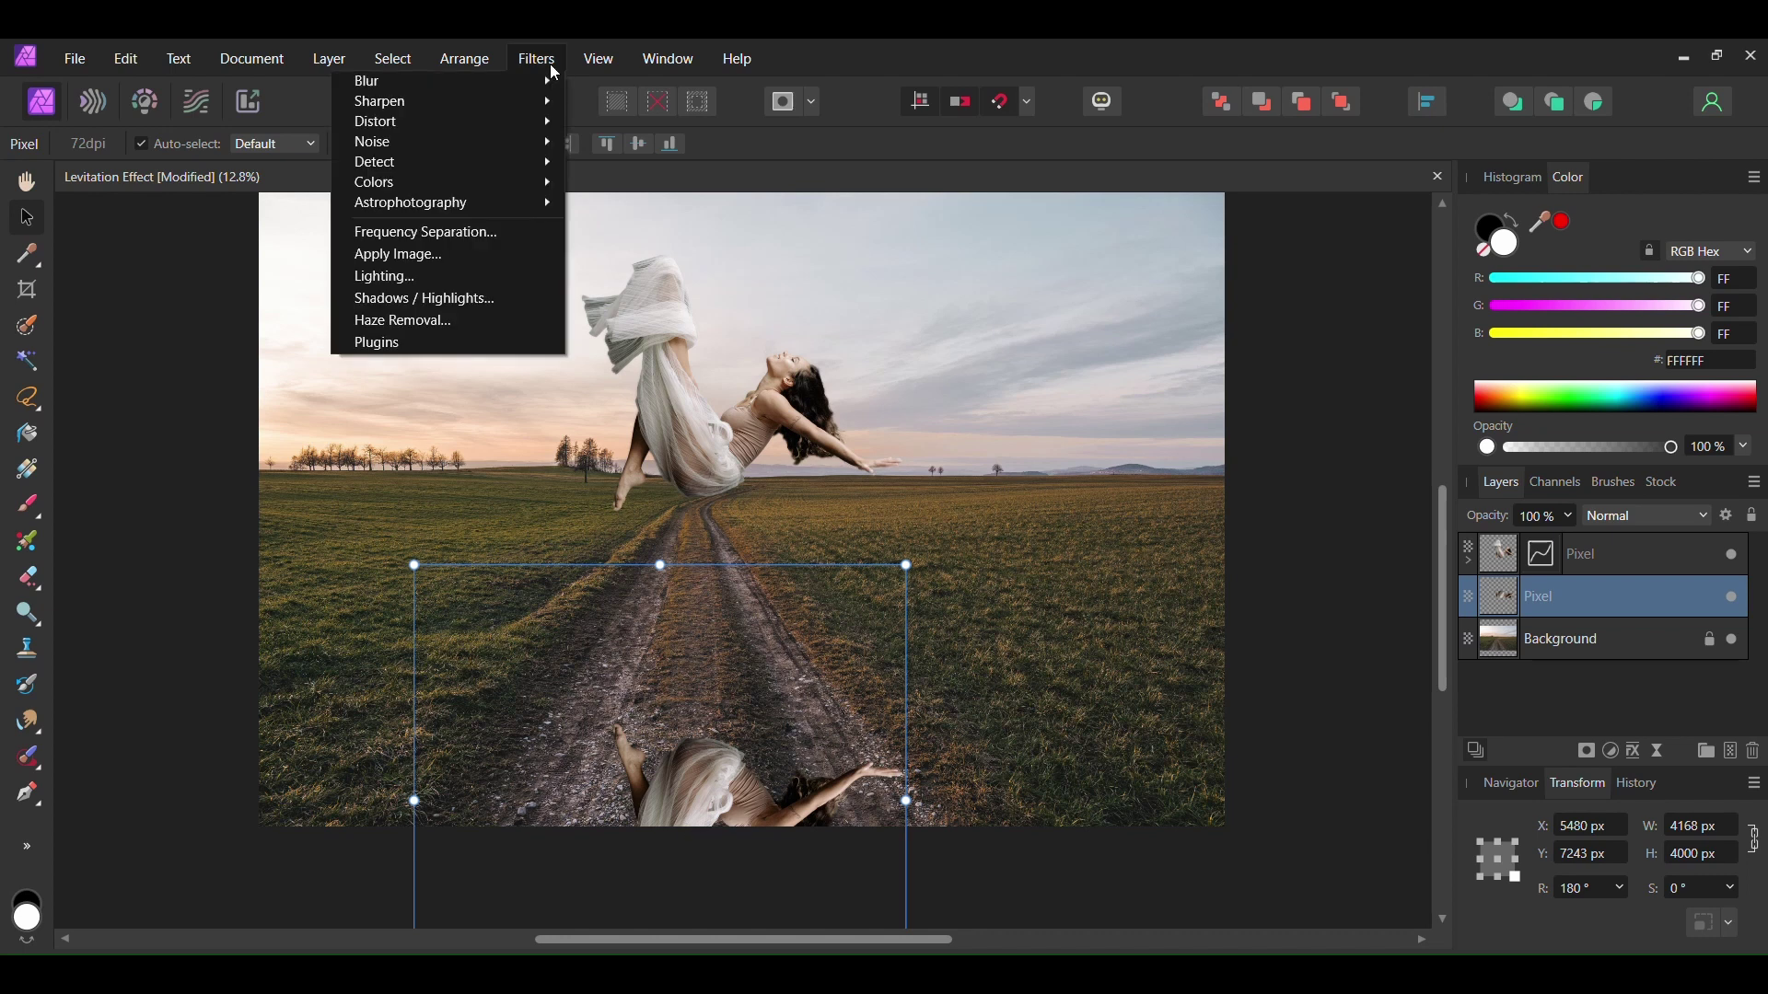
mouse_move(442, 80)
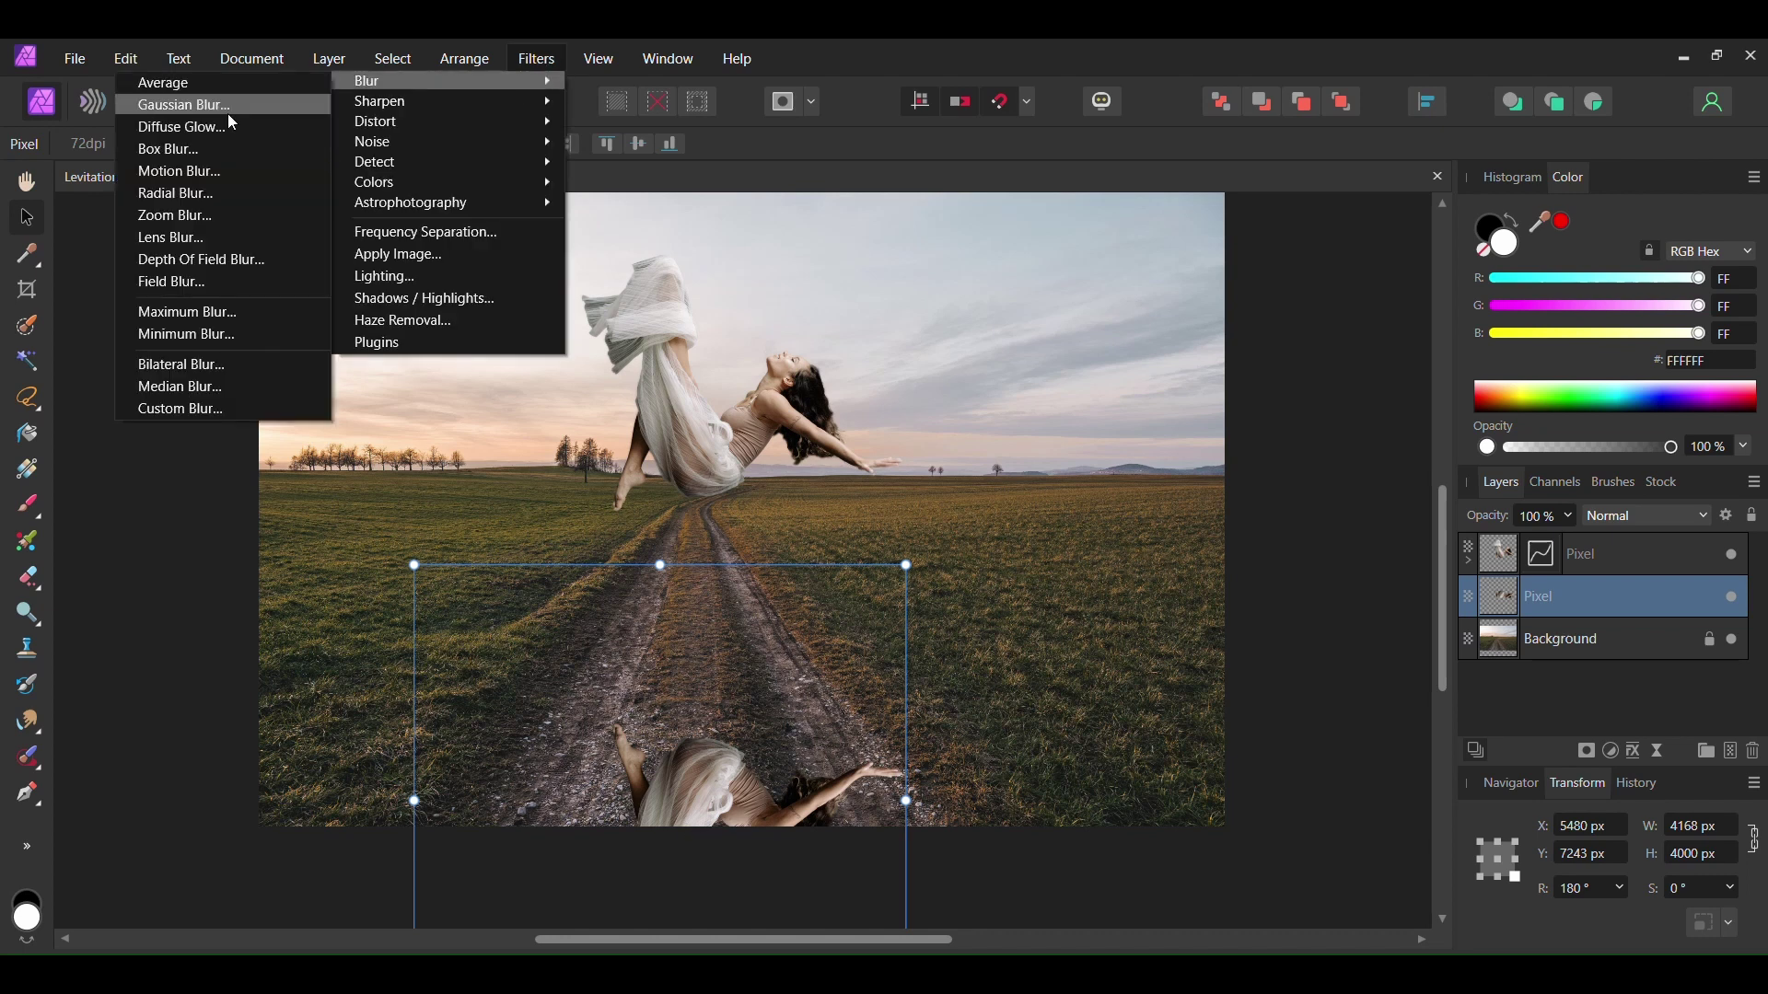
click(245, 110)
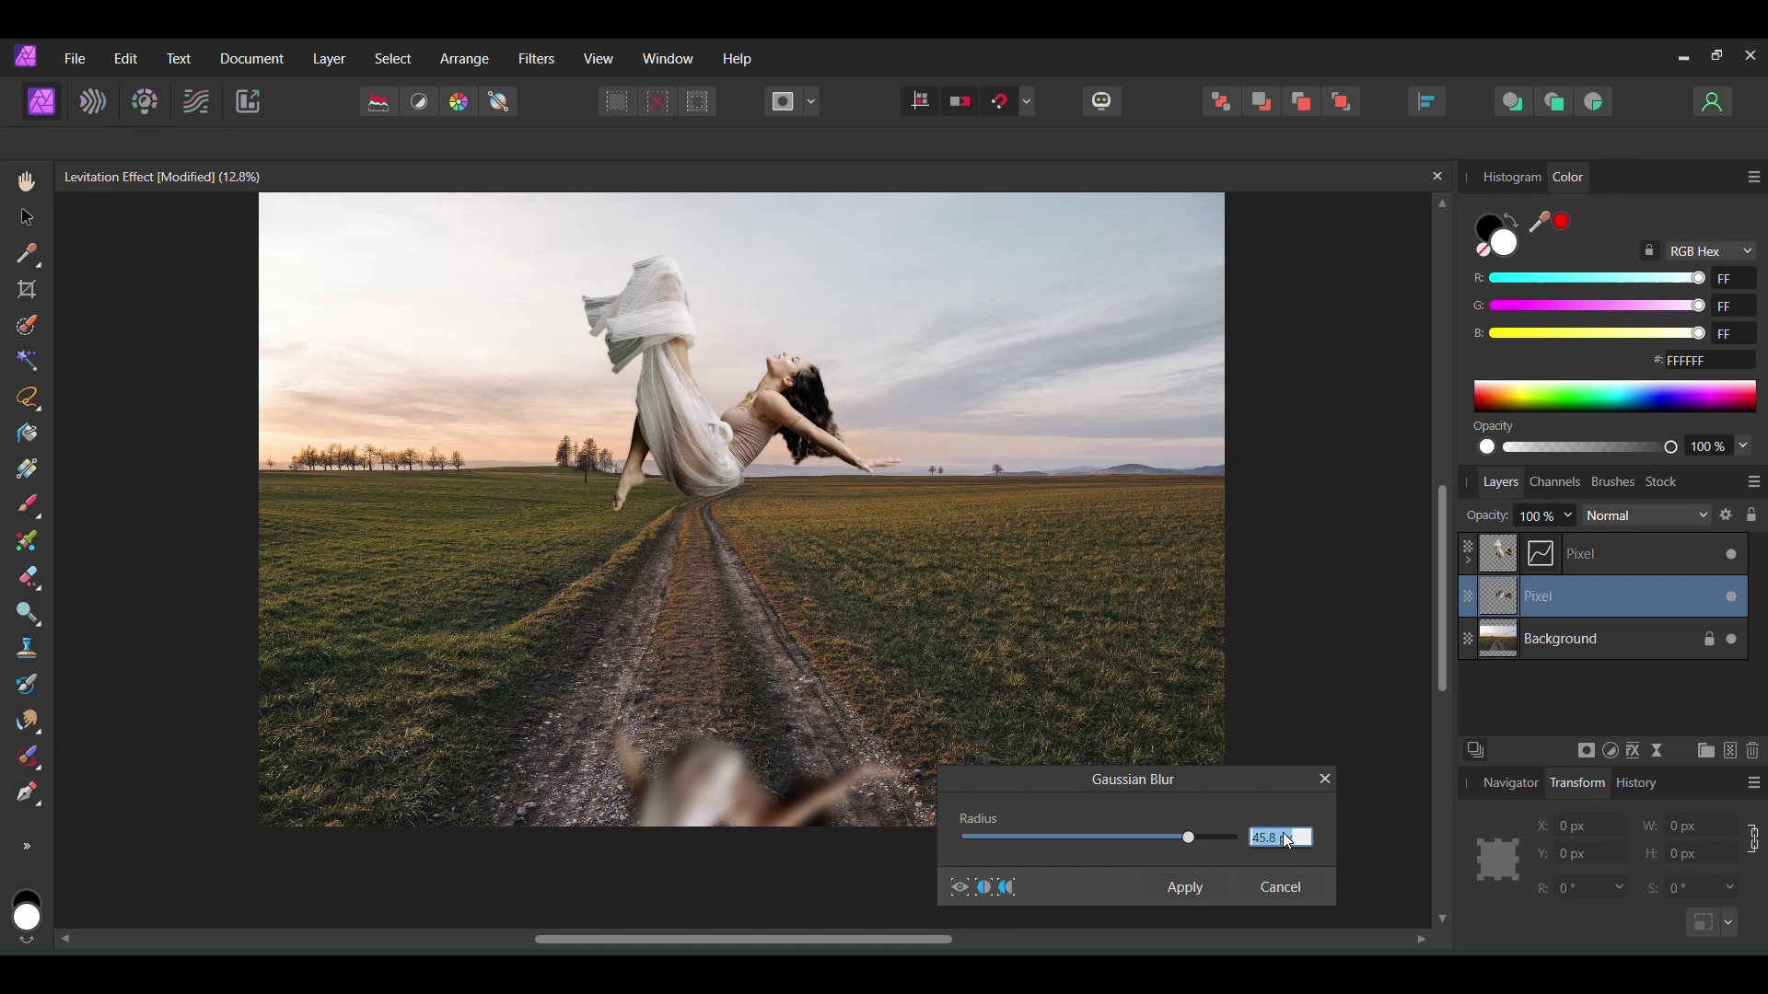
click(1186, 886)
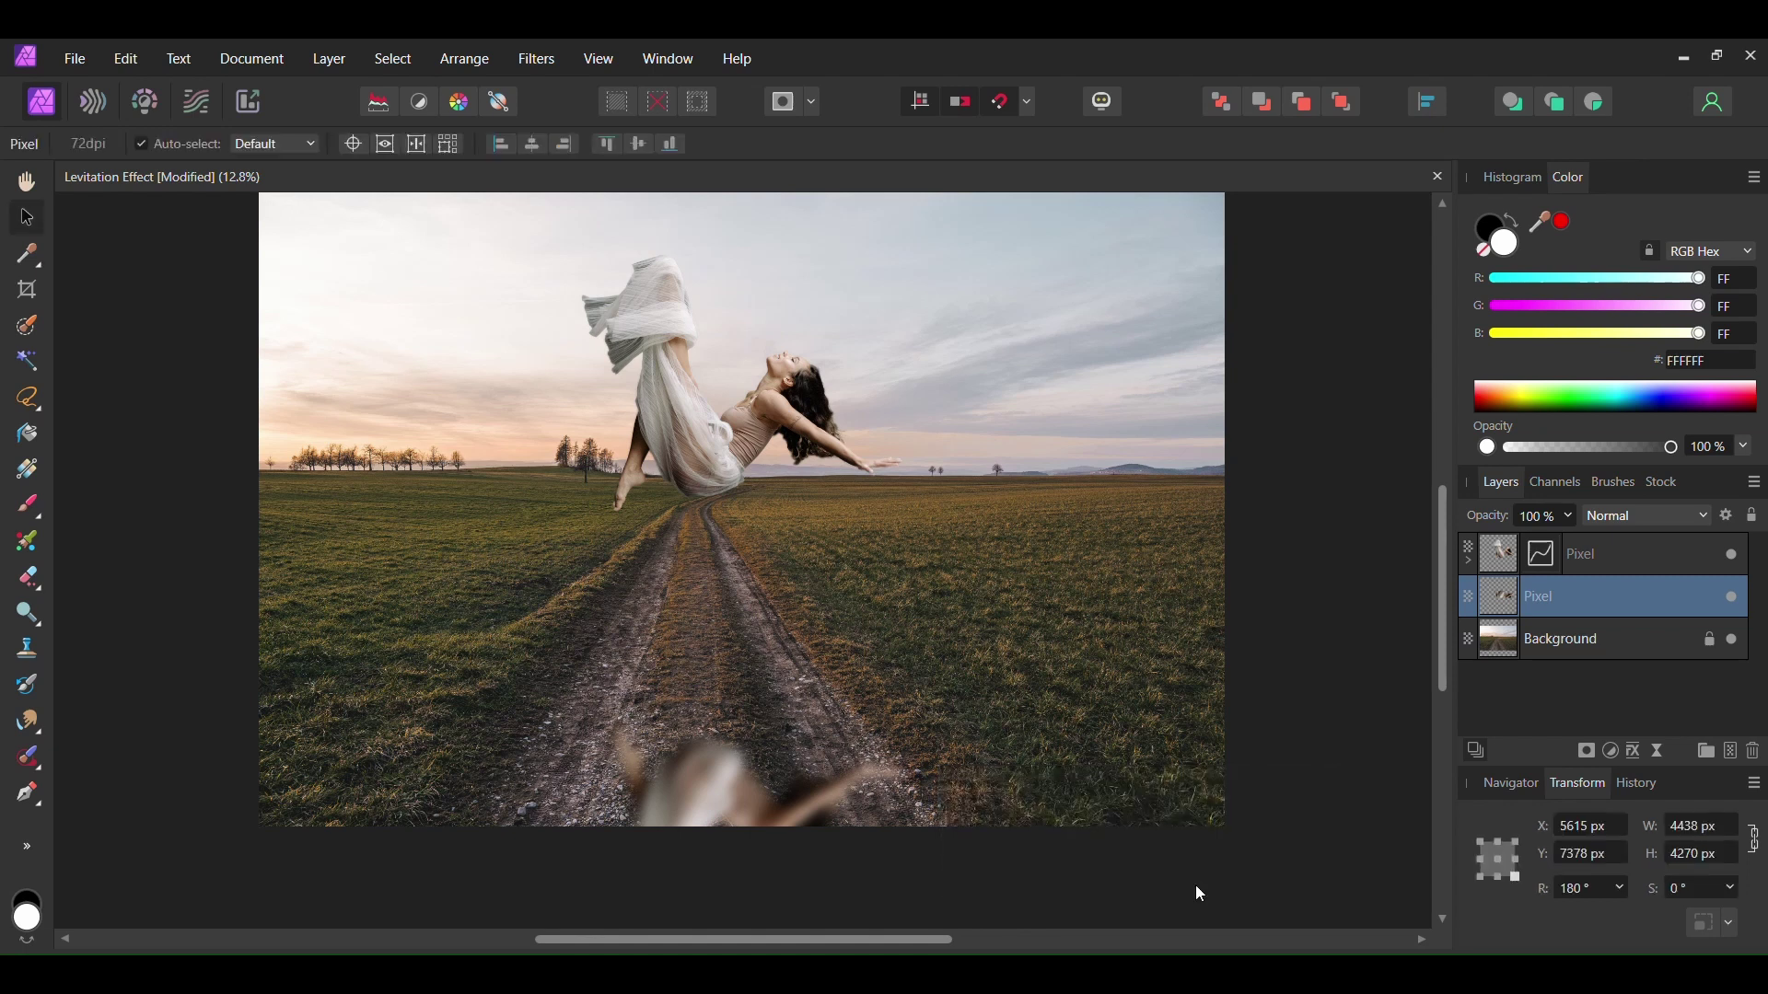
Step: Set the blurred copy to Subtract blending at 65% opacity and deselect it
click(1677, 519)
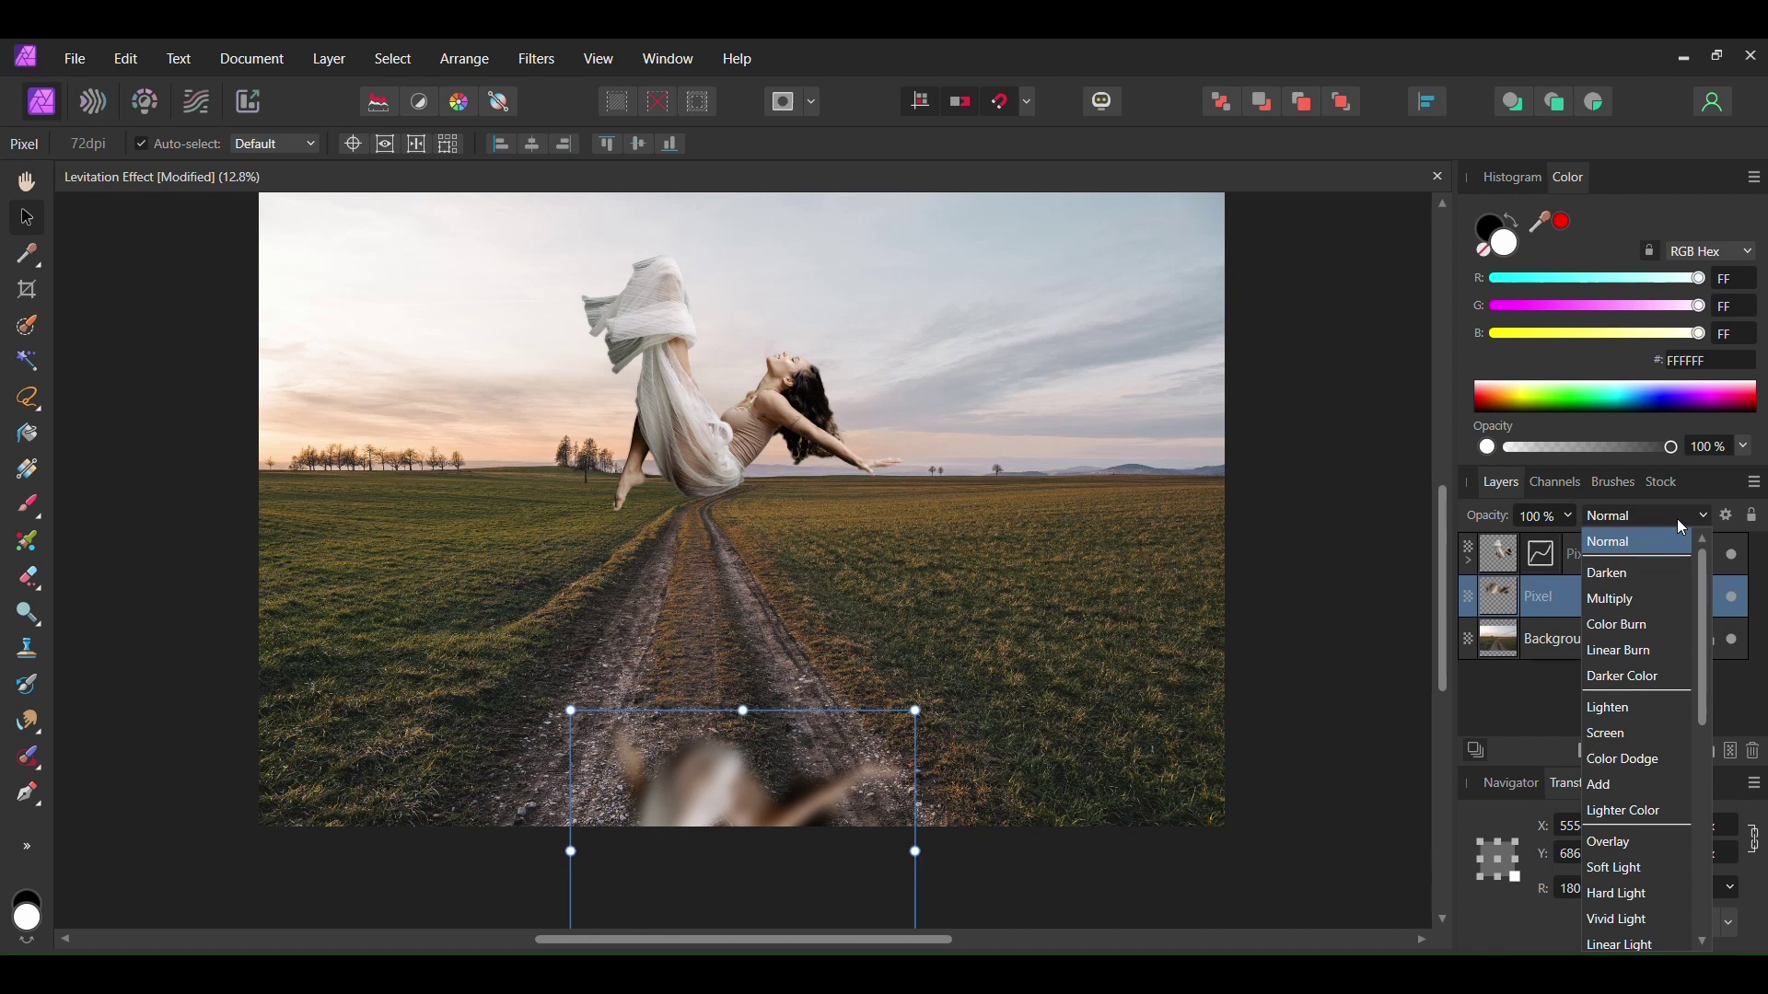
scroll(1645, 691, down, 3)
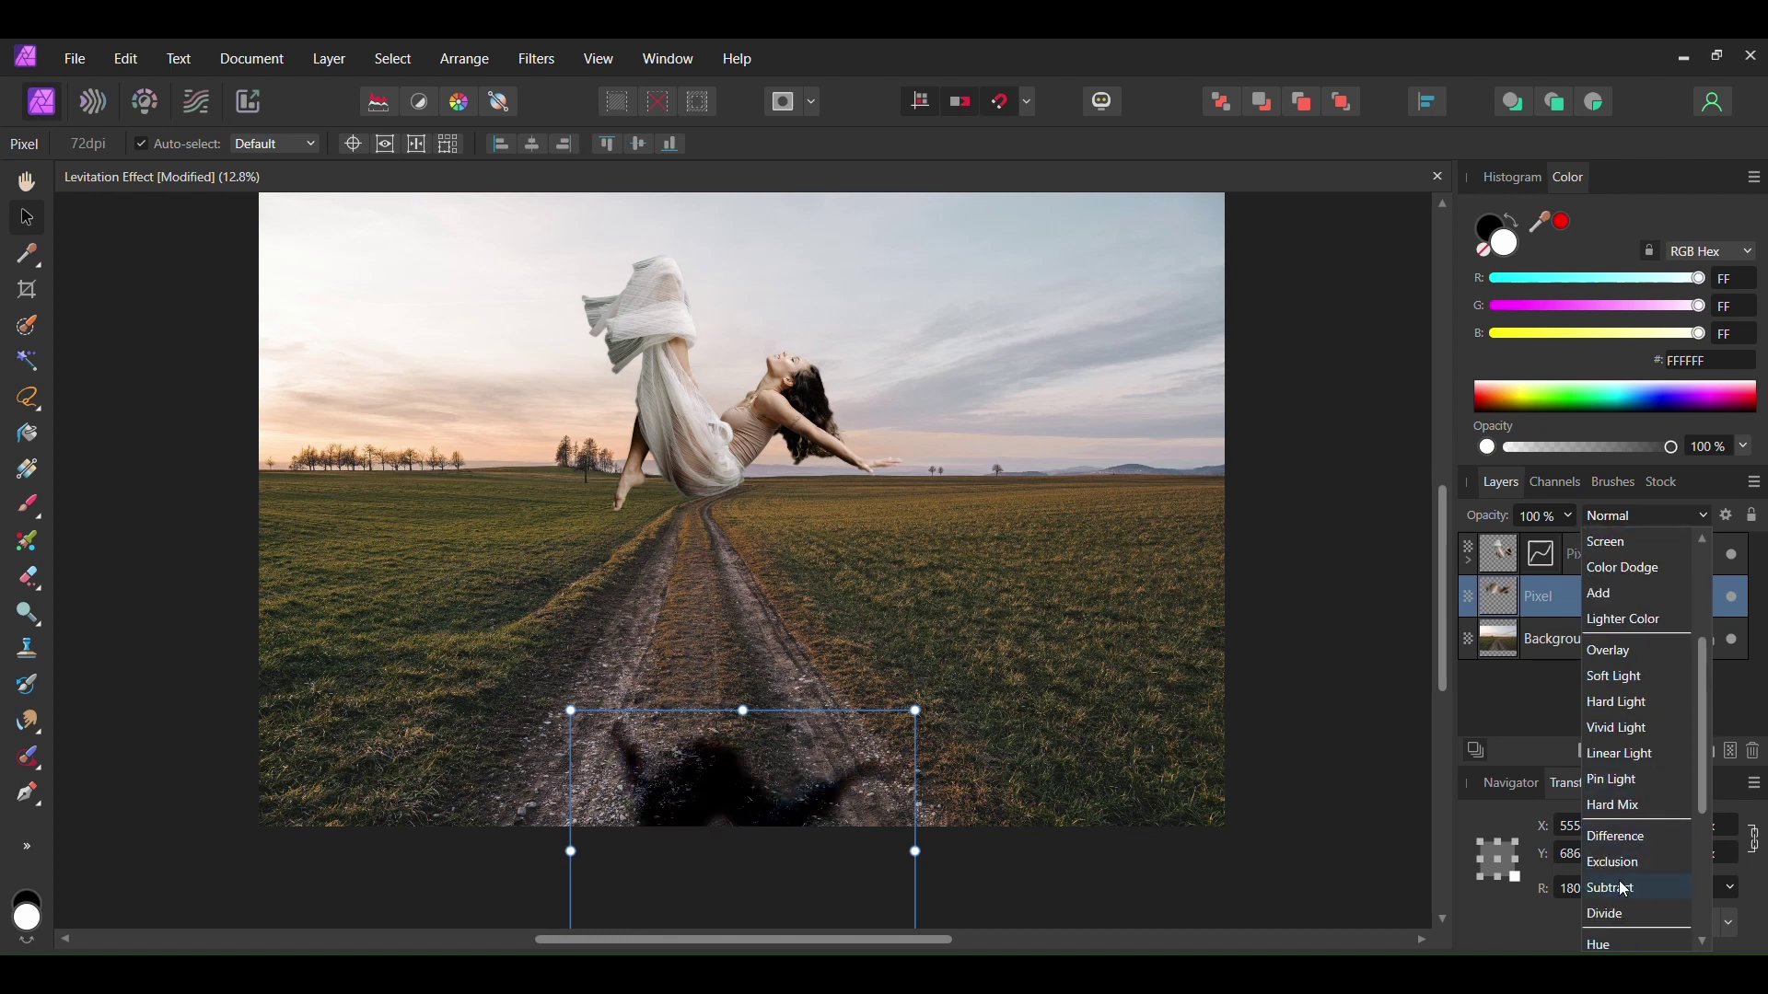
click(1622, 889)
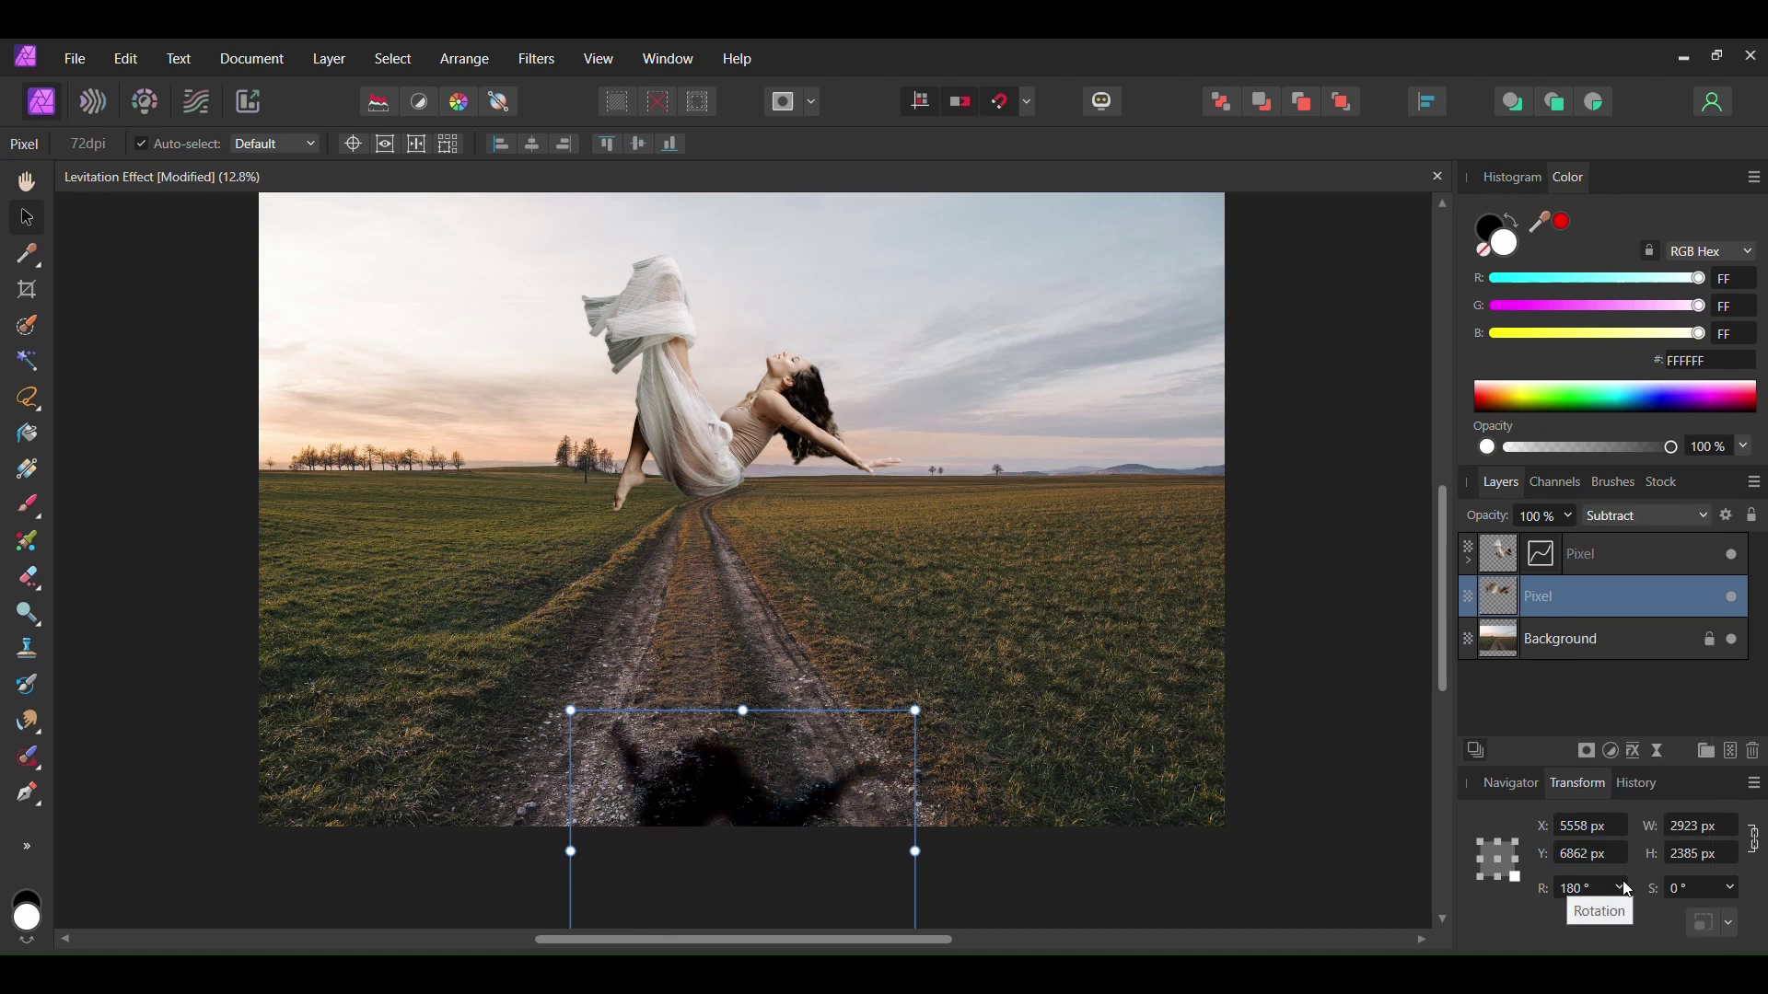
click(1566, 515)
drag(1536, 542, 1511, 542)
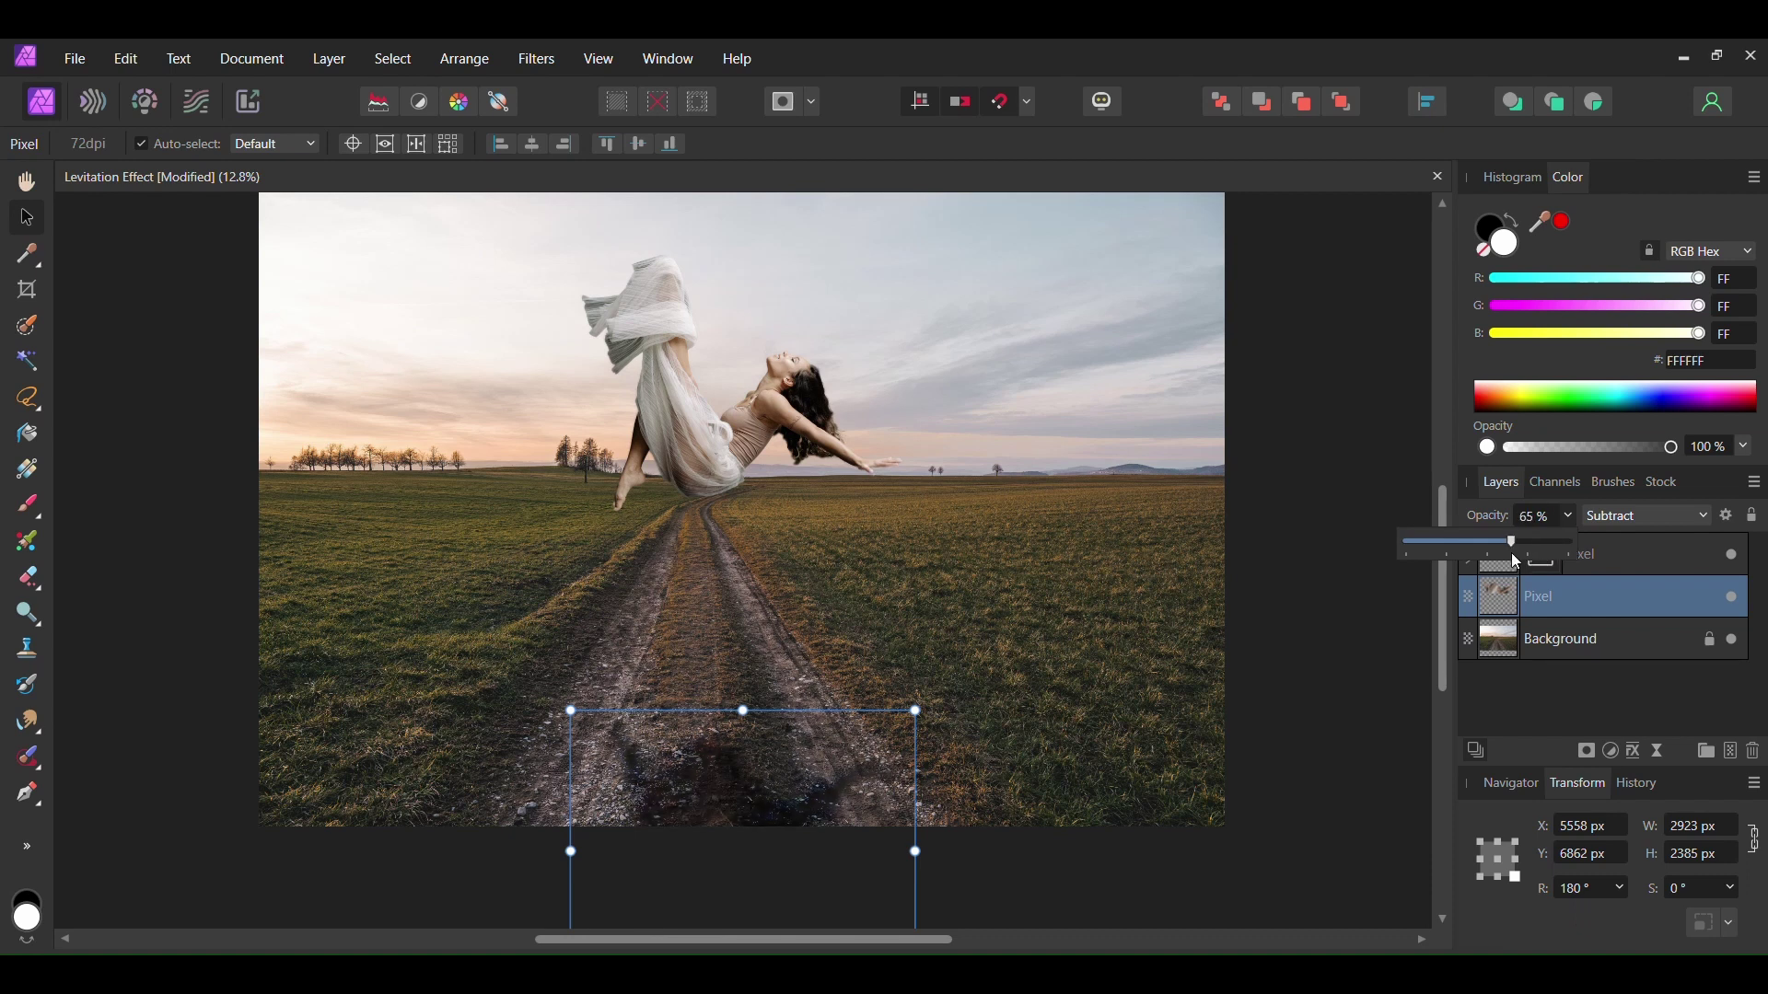
click(1381, 794)
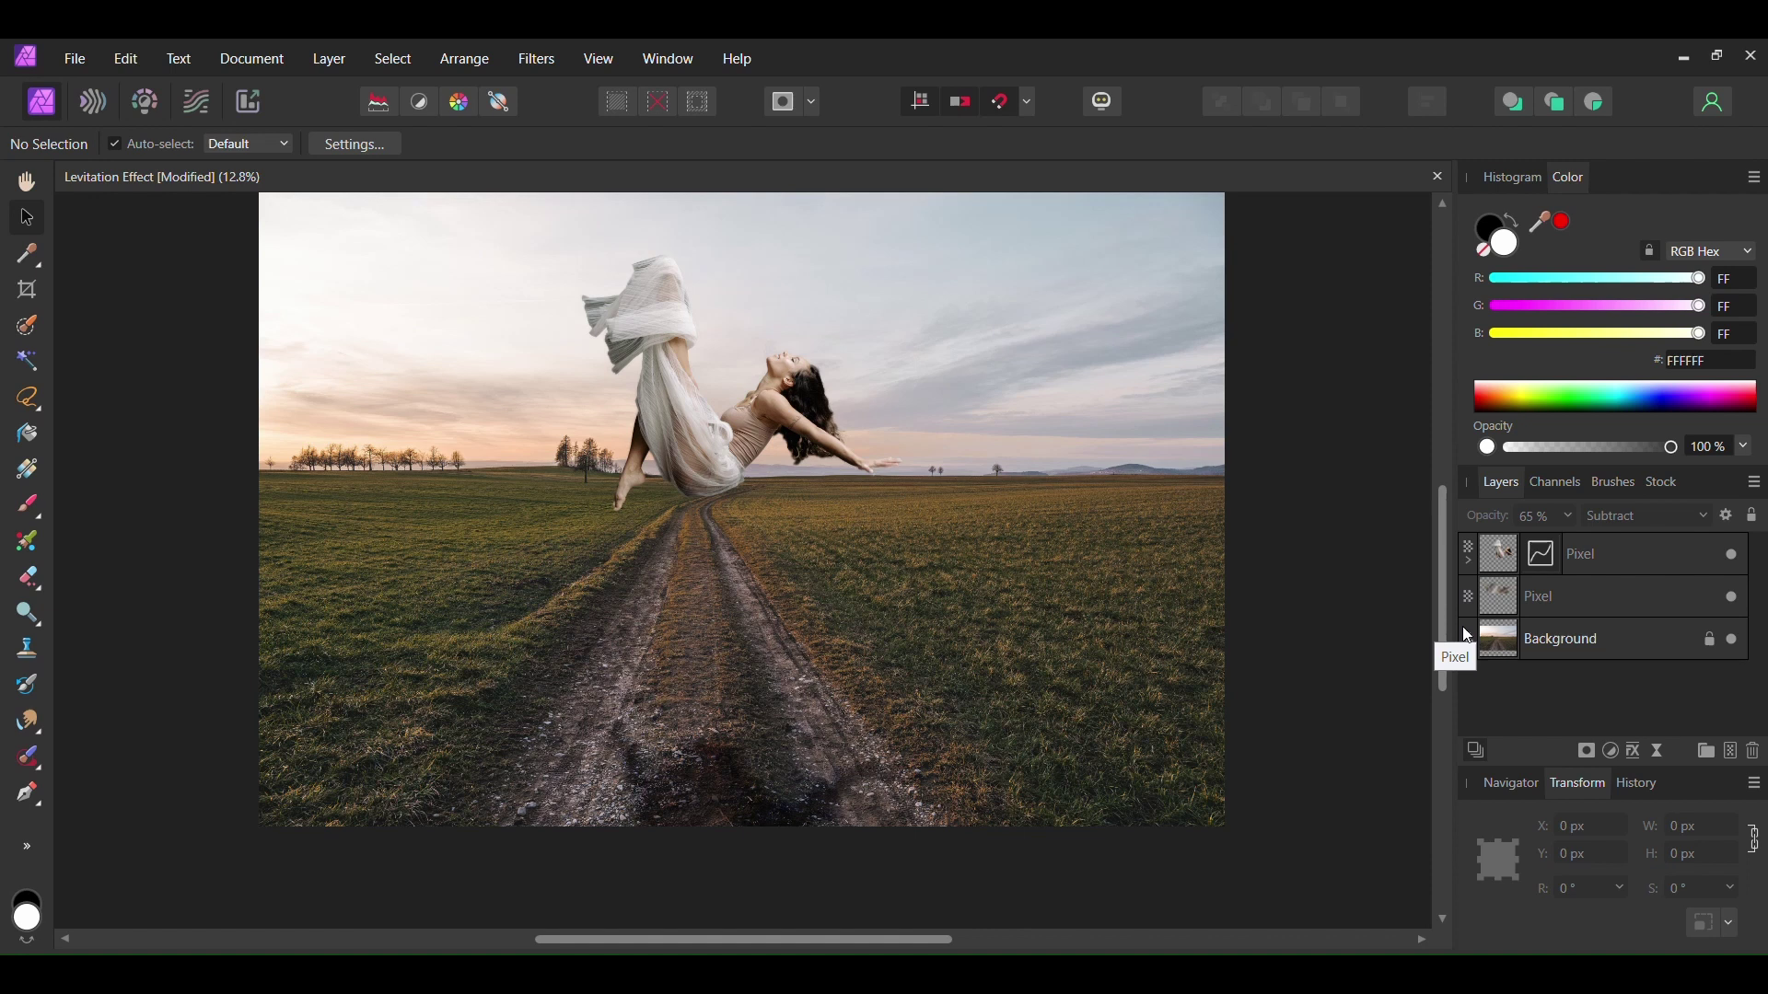
scroll(1407, 595, up, 2)
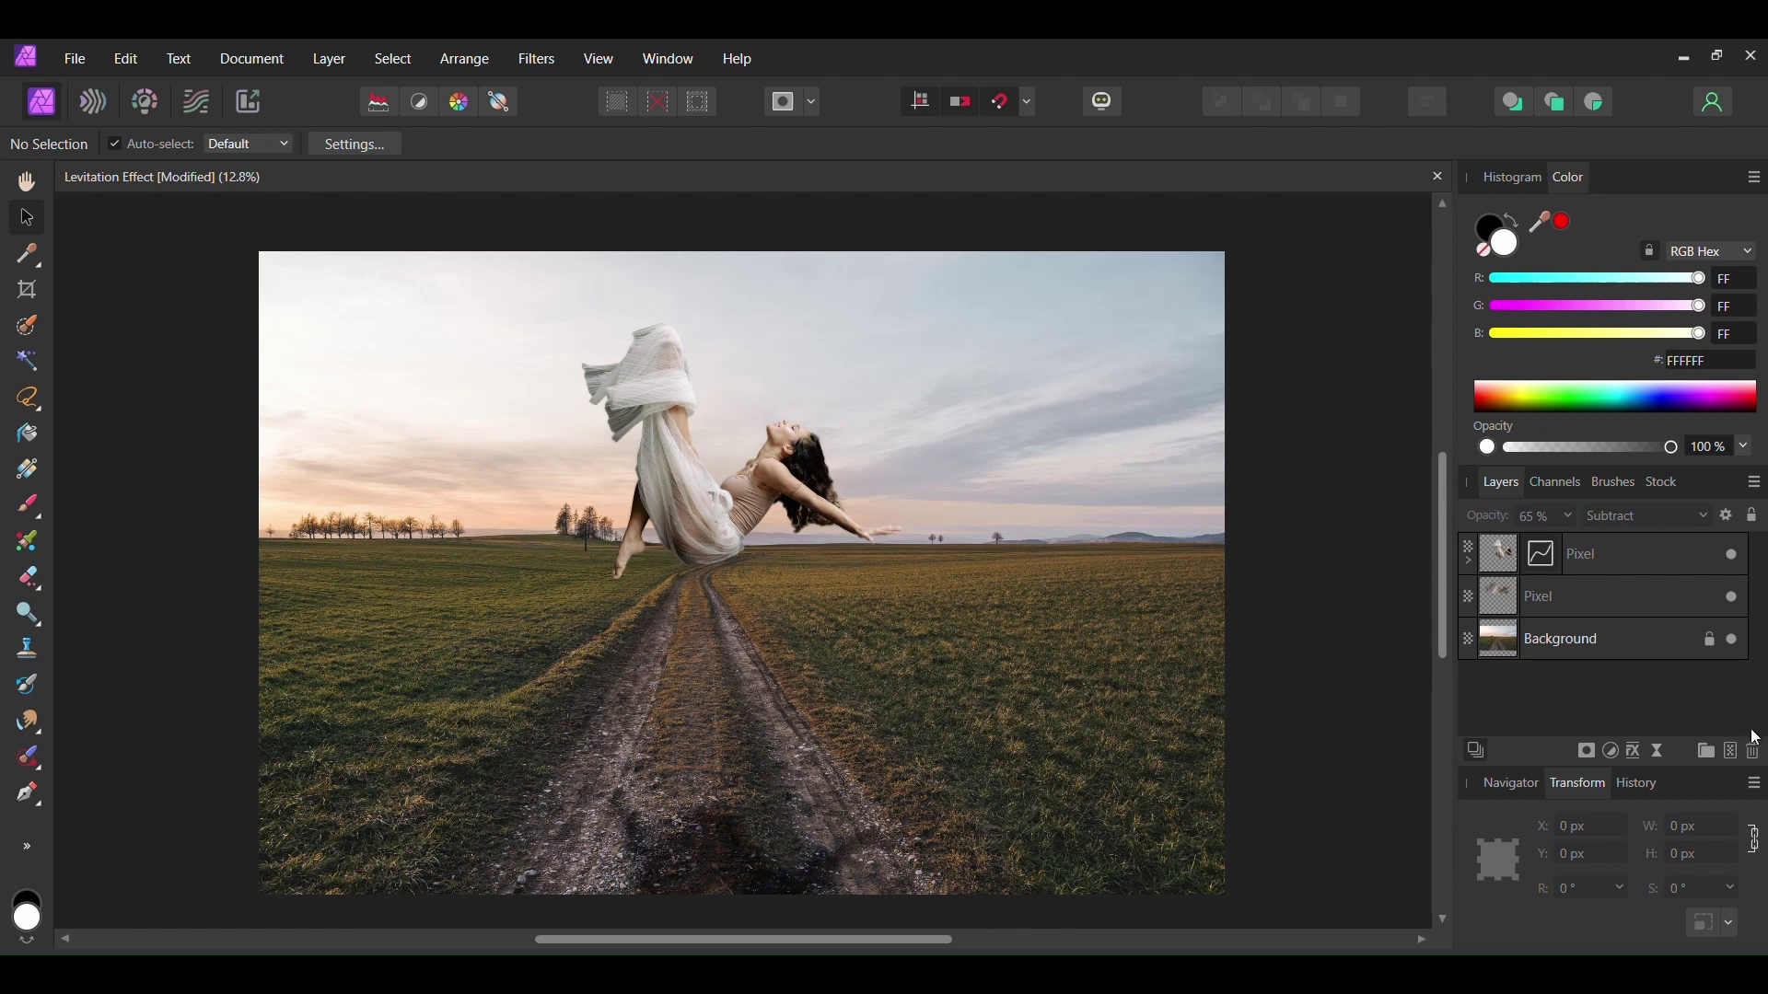
Step: Add a new empty pixel layer above the dancer and her shadow
click(1732, 750)
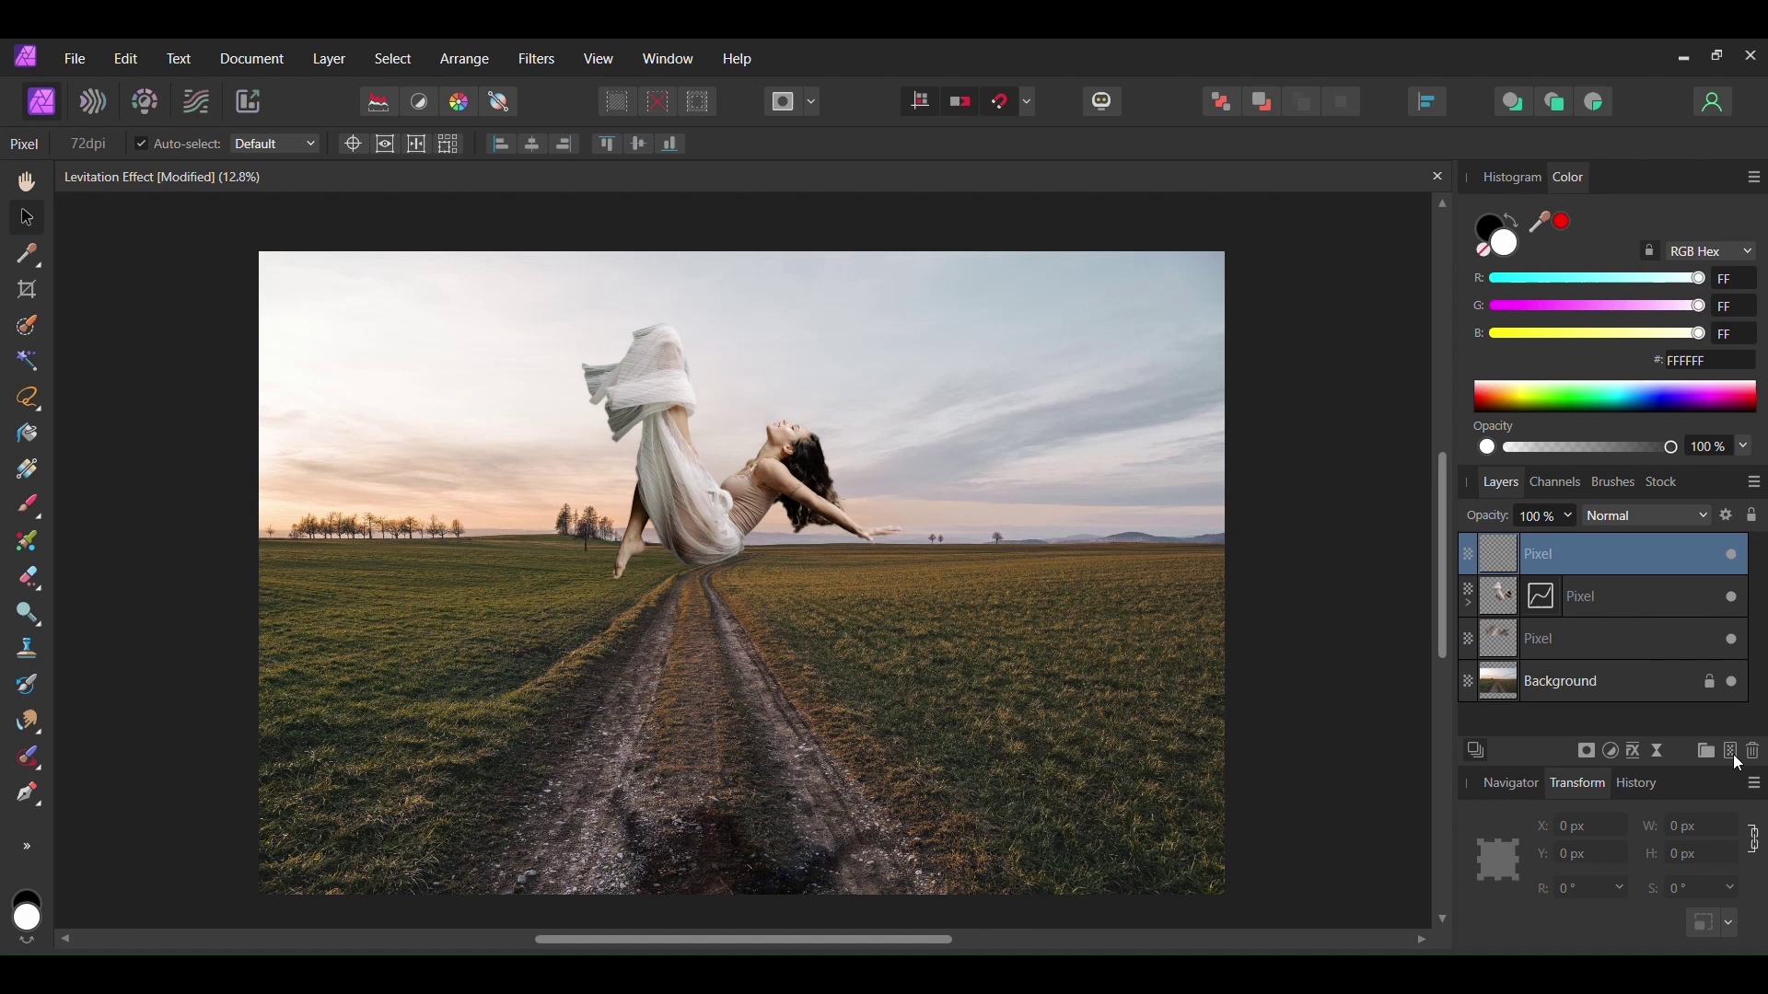
Step: Change the primary colour swatch to hex 7E8BF3 in the colour chooser
double_click(1499, 246)
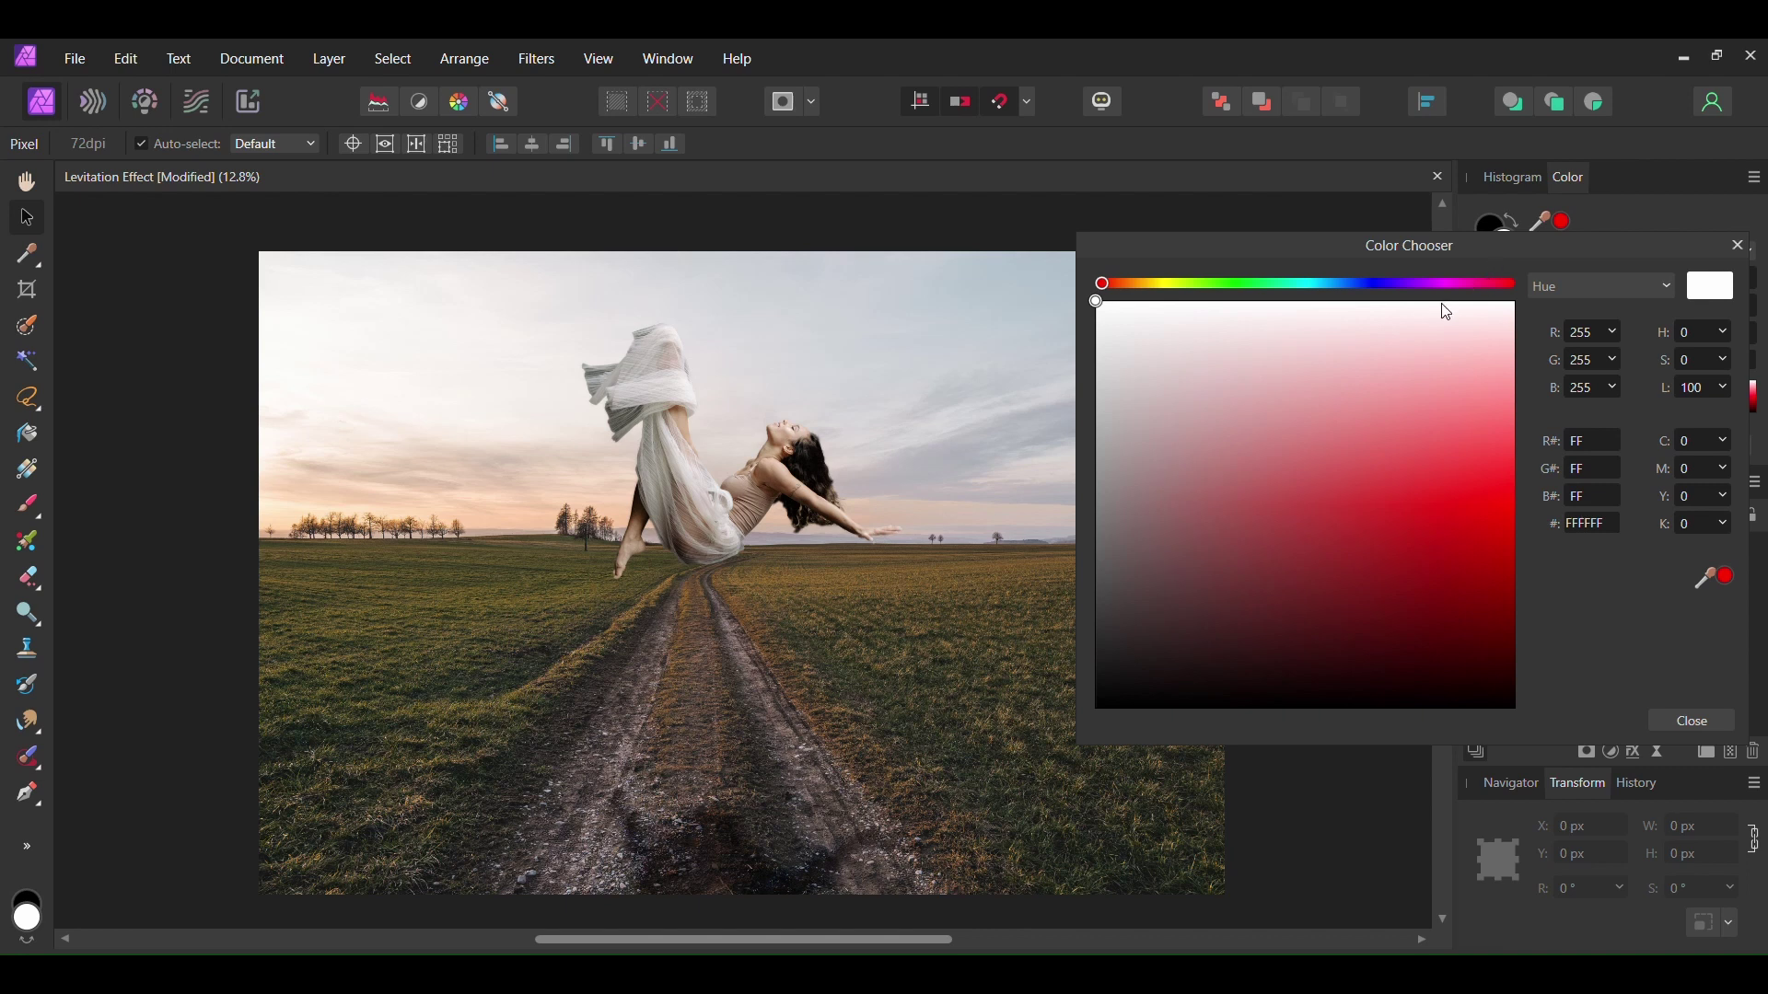
double_click(1588, 523)
text(7e8)
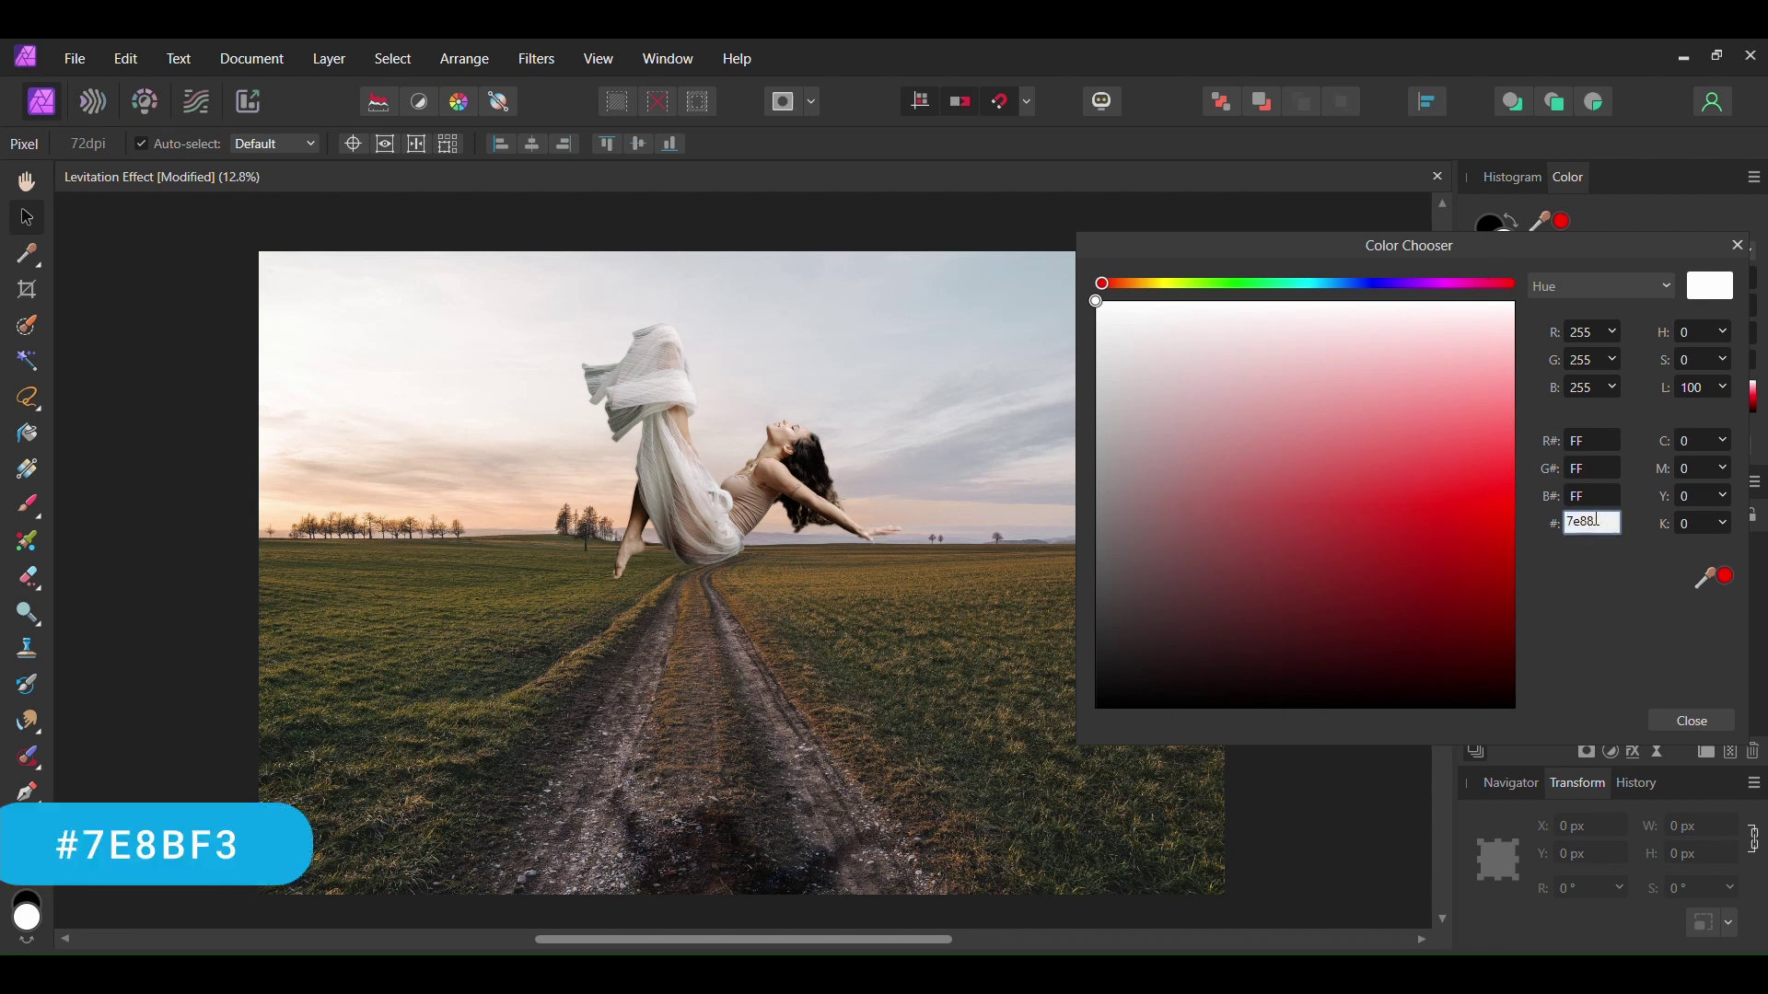
text(bf3)
key(Return)
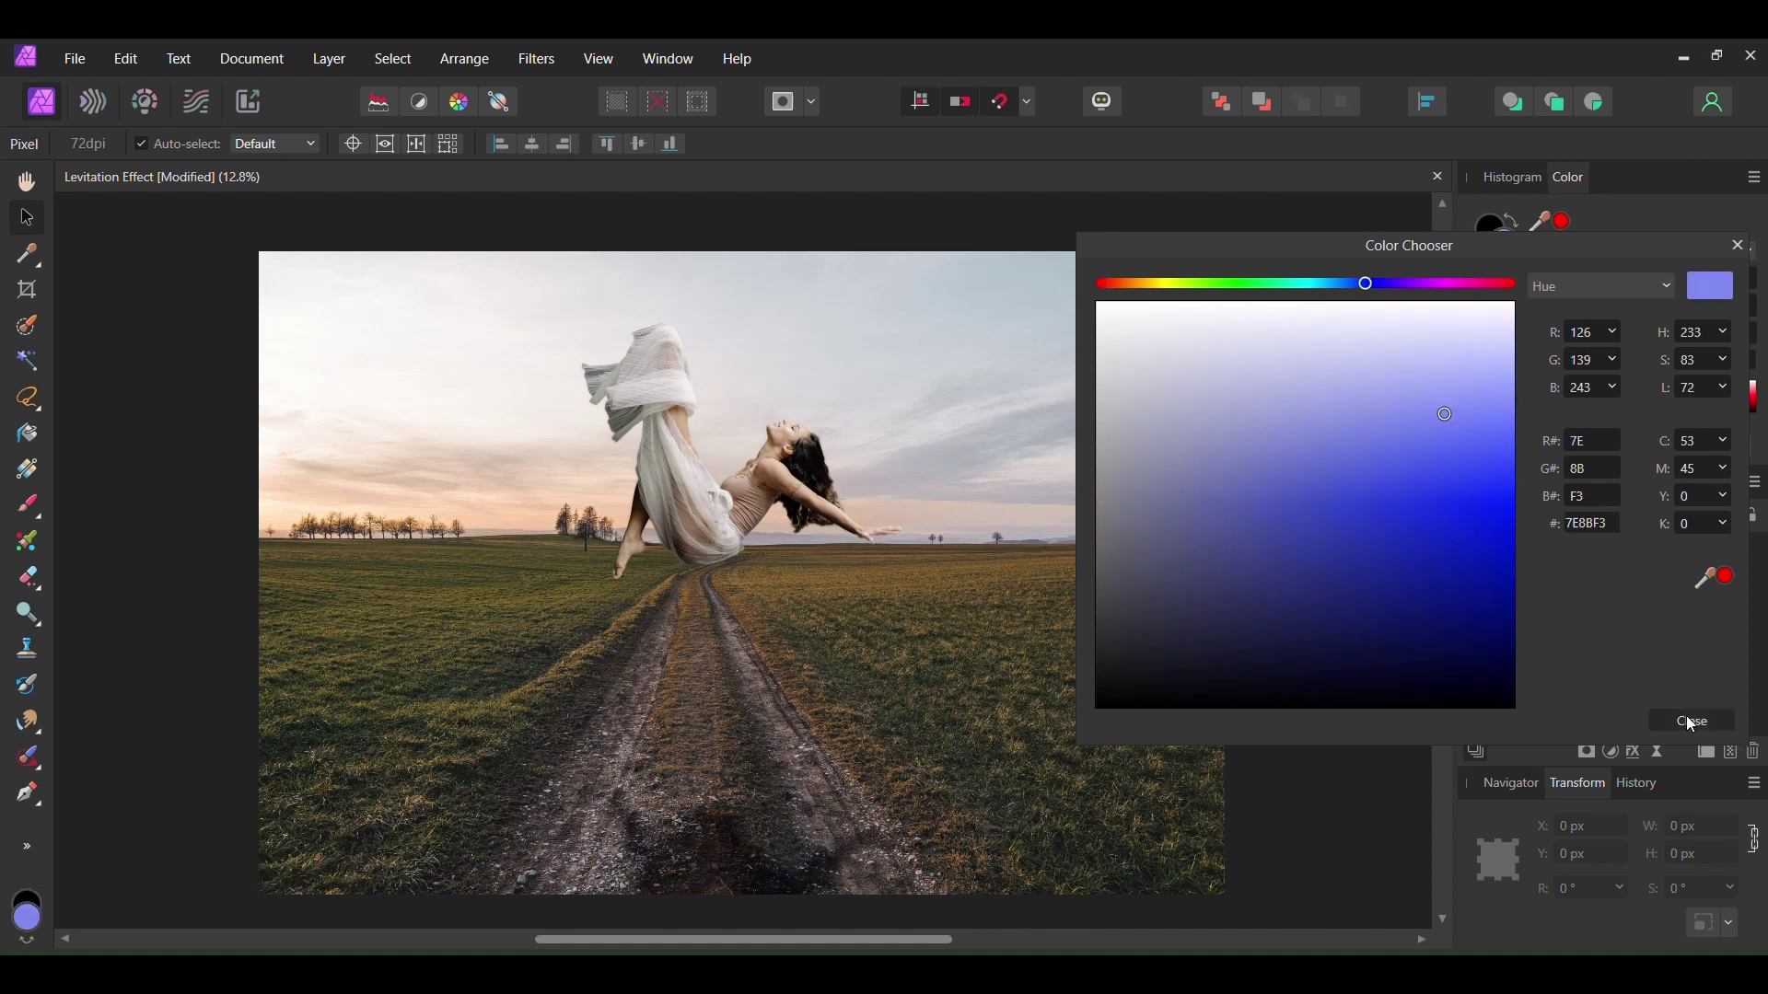
click(1686, 721)
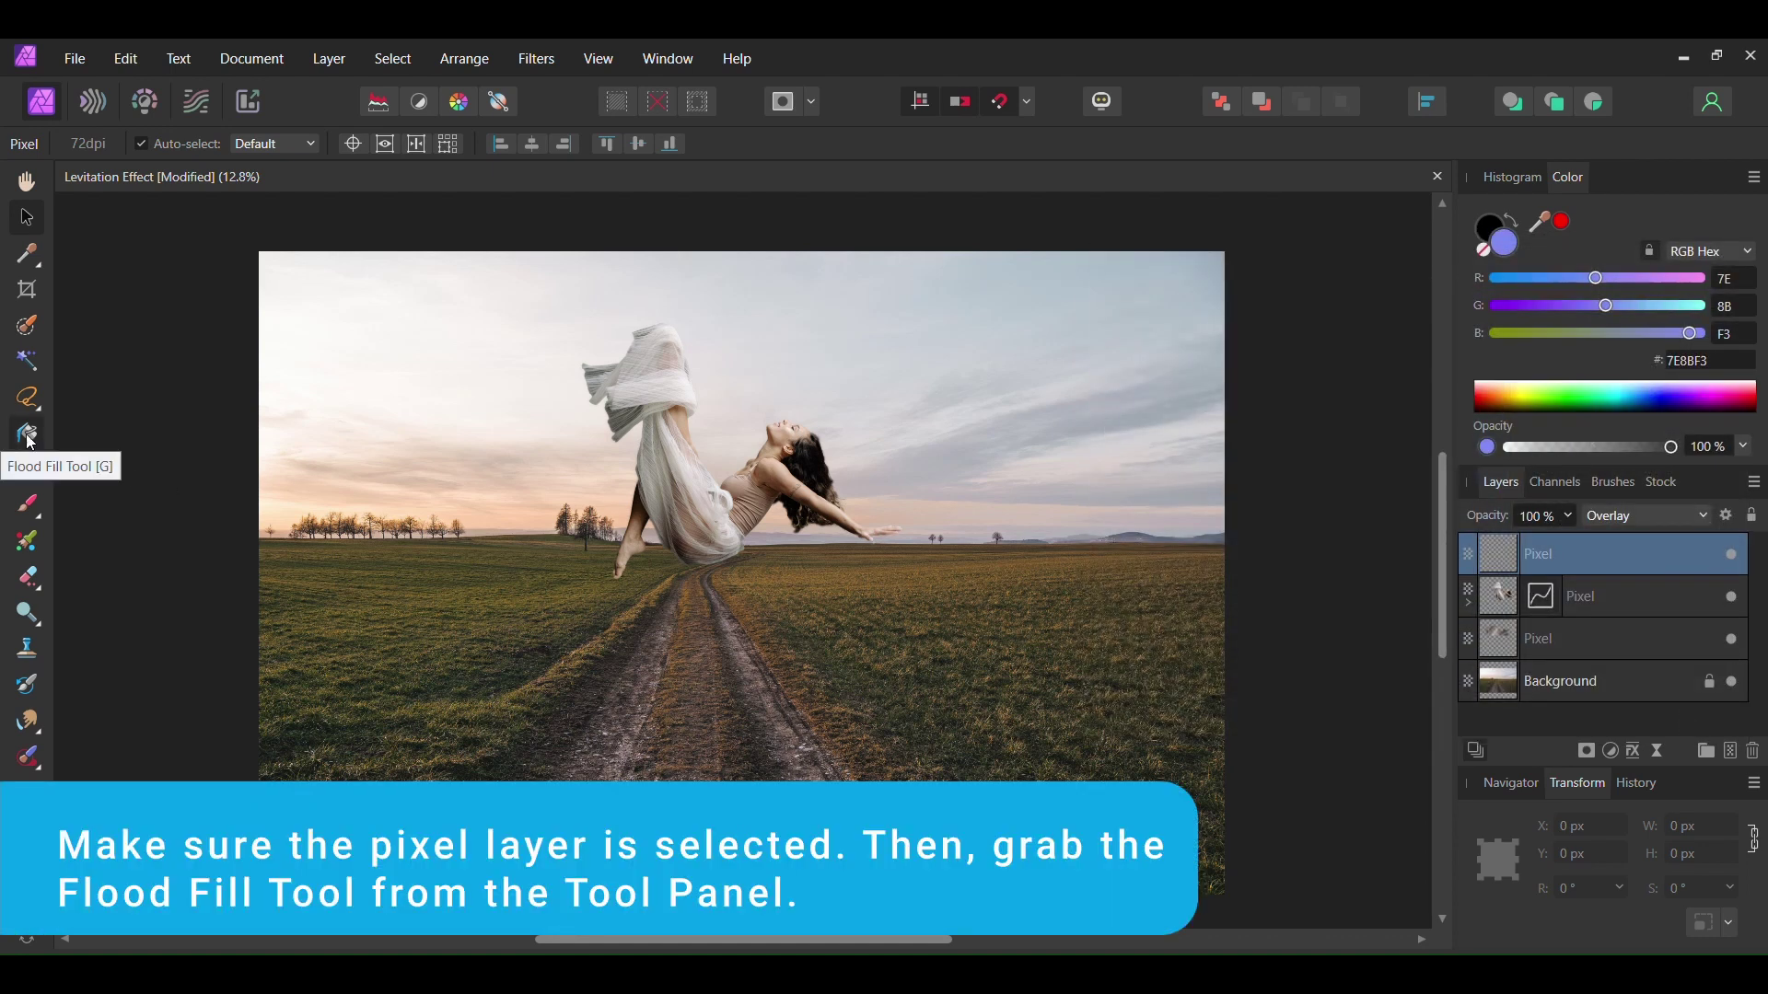
Step: Flood-fill the layer with the blue, then blend it as Overlay at 40% opacity
click(28, 437)
click(923, 318)
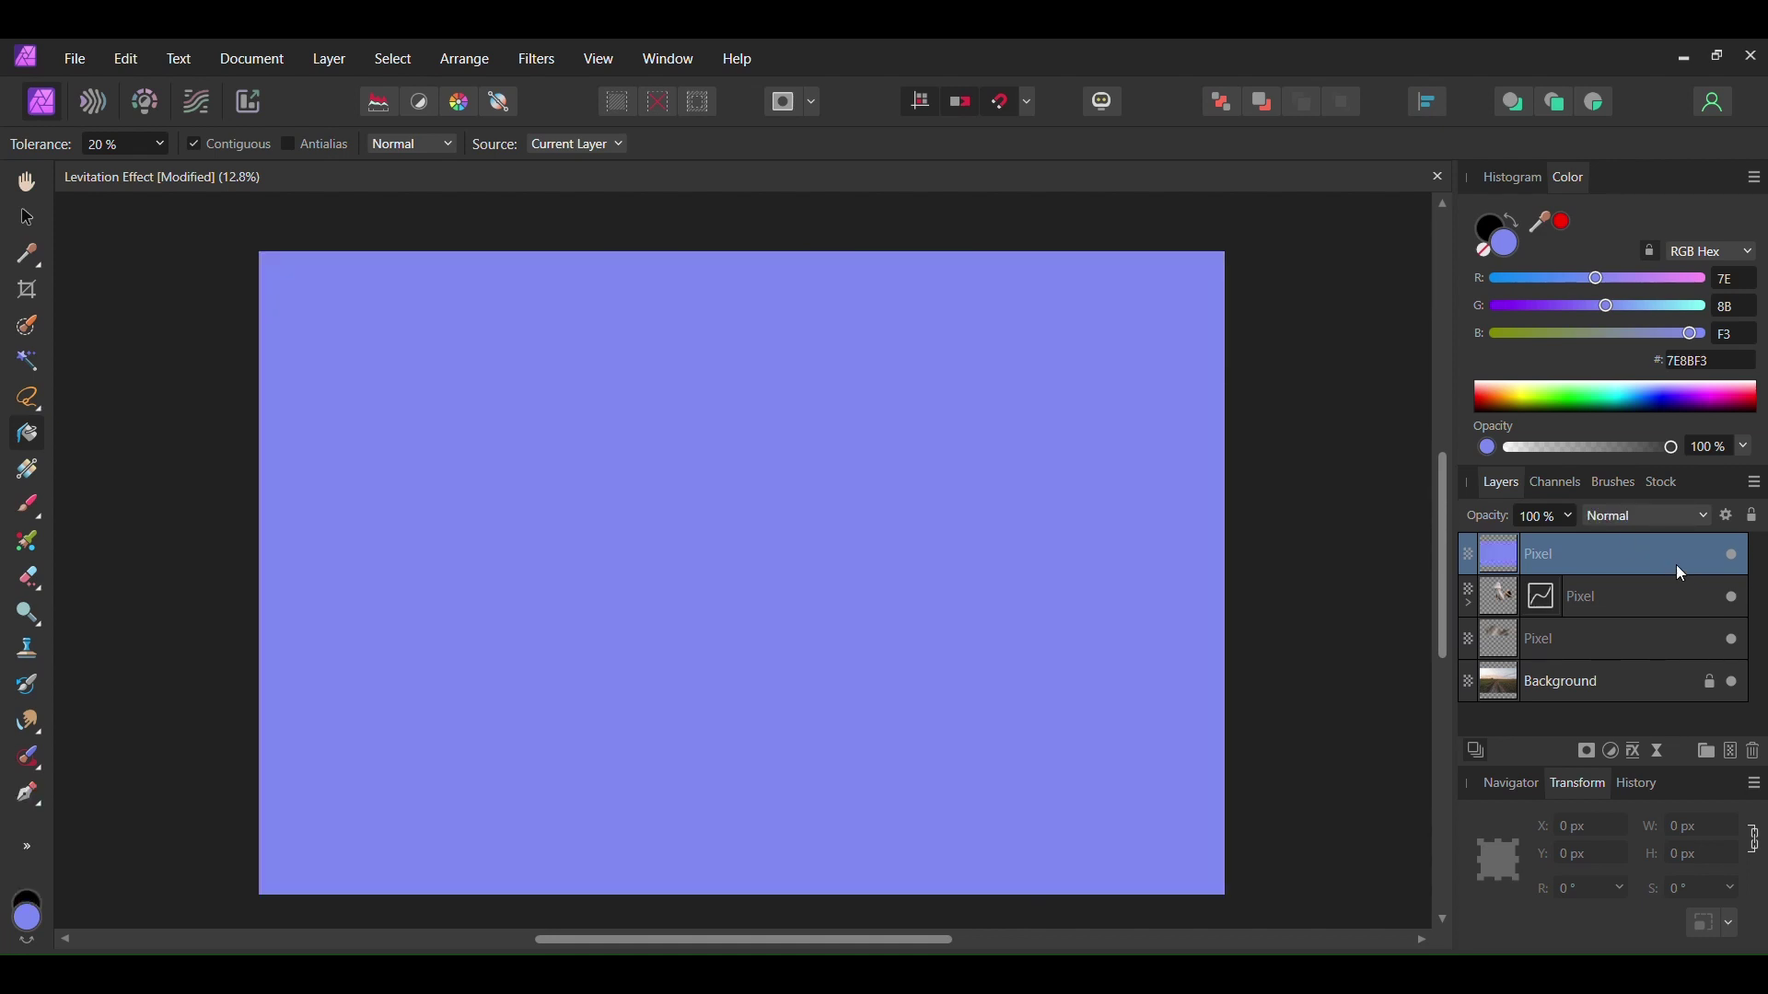
click(1646, 515)
click(1625, 844)
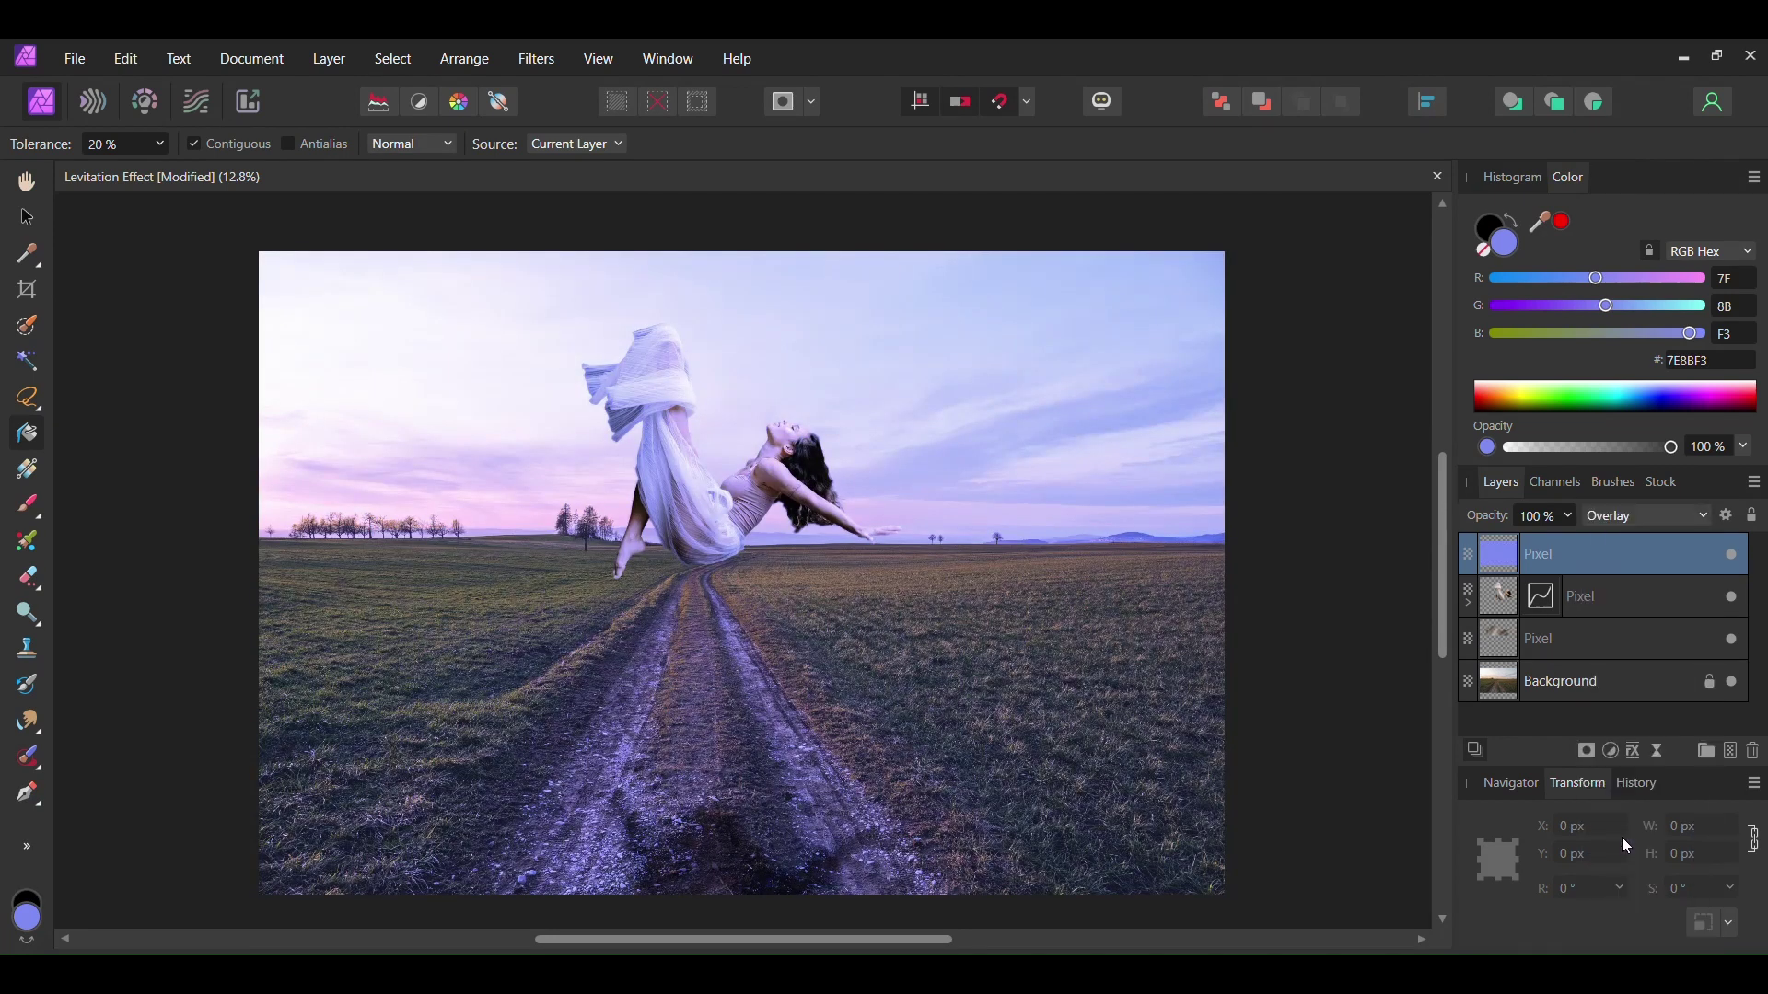
click(1565, 517)
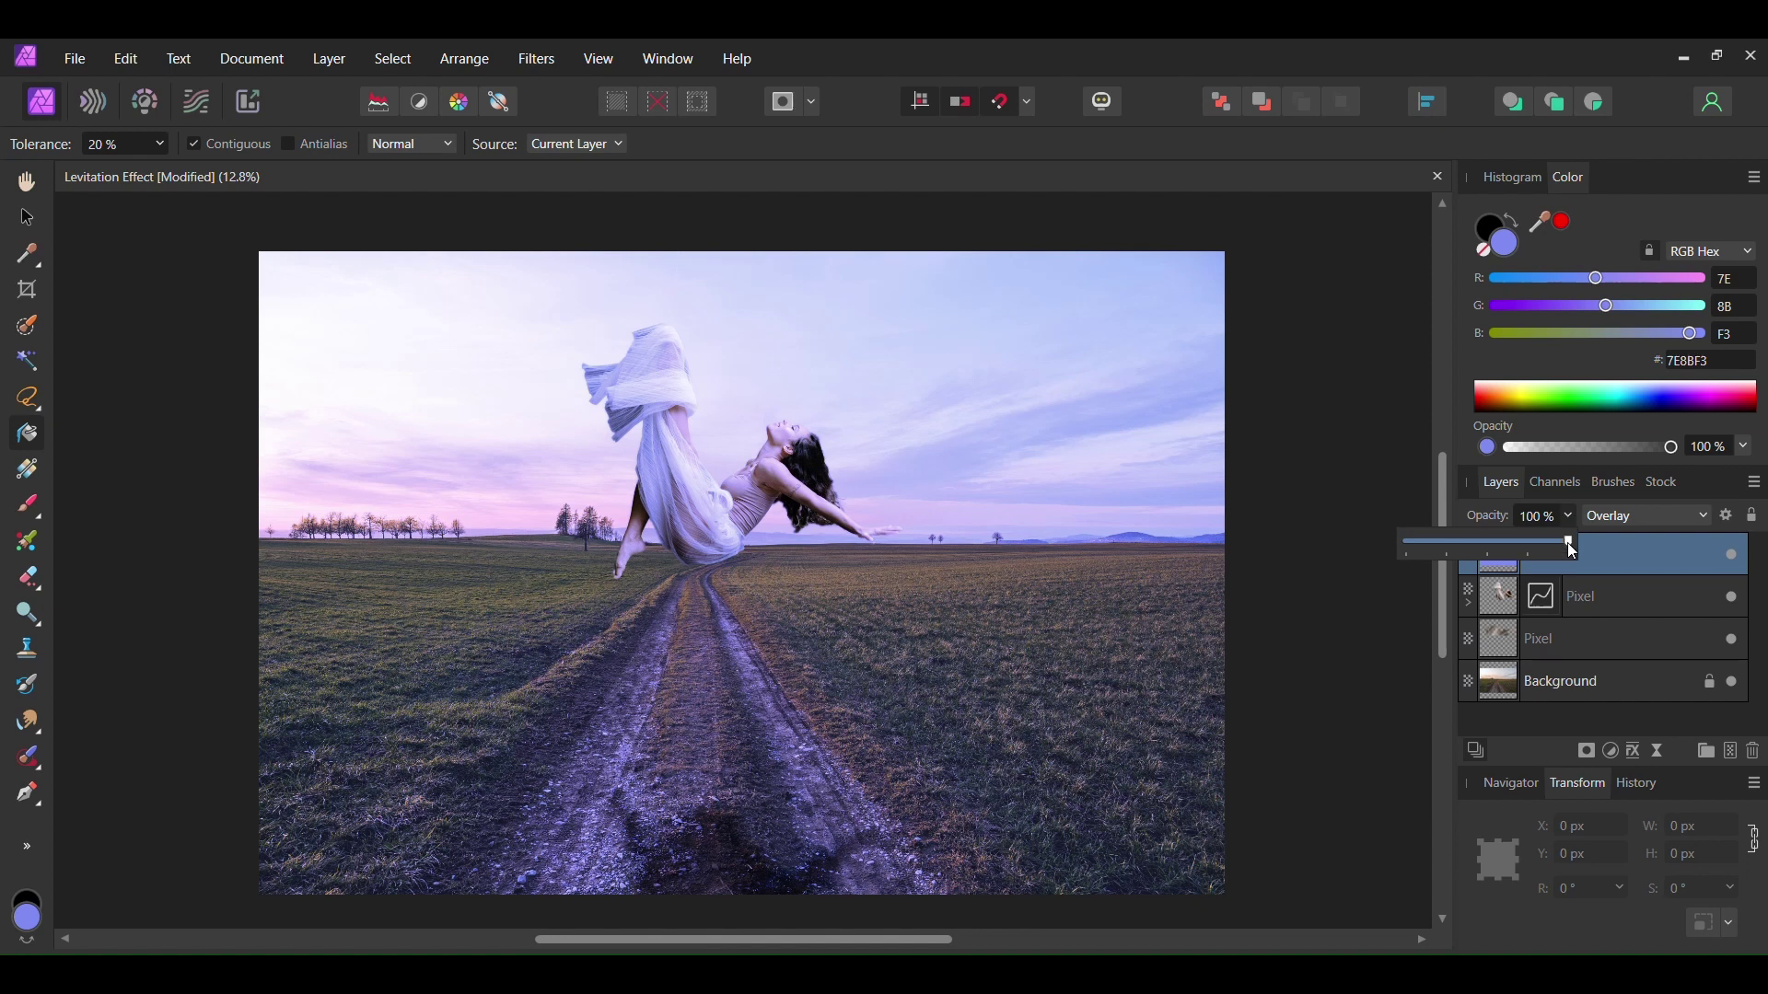
drag(1572, 546, 1471, 545)
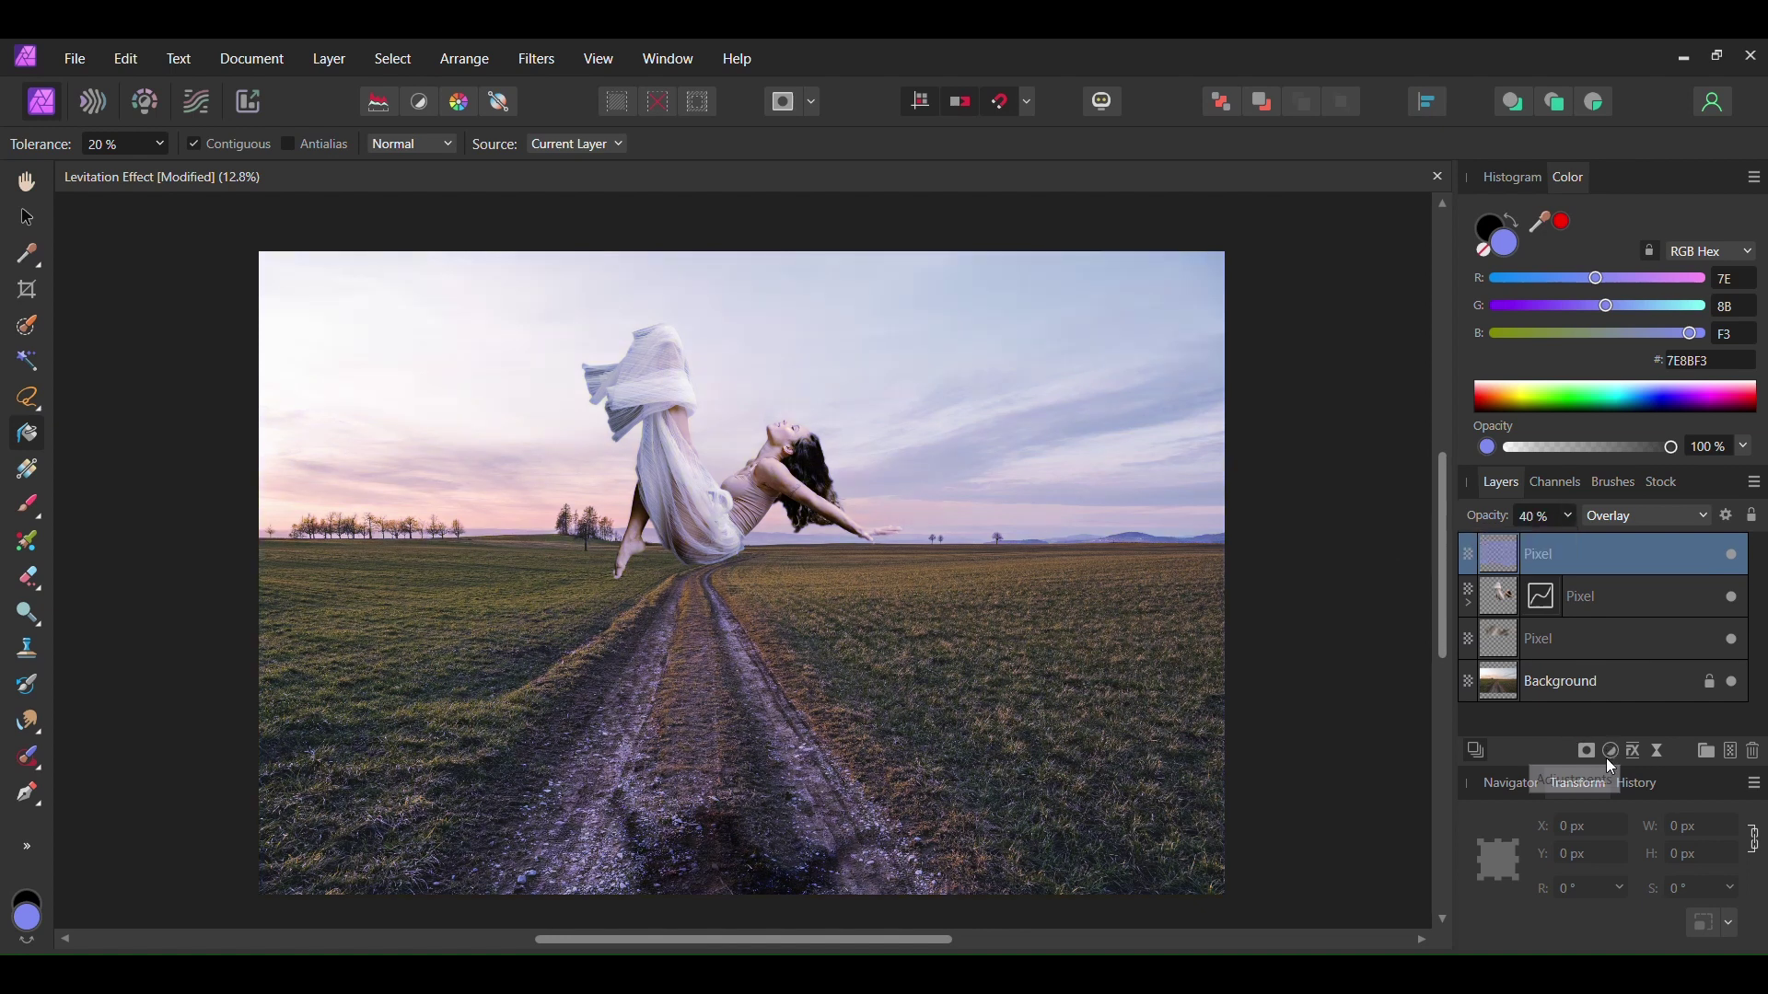
Step: Add a Recolor adjustment at hue 35°, saturation 72%, lightness −10%, then hide it to compare
click(1611, 754)
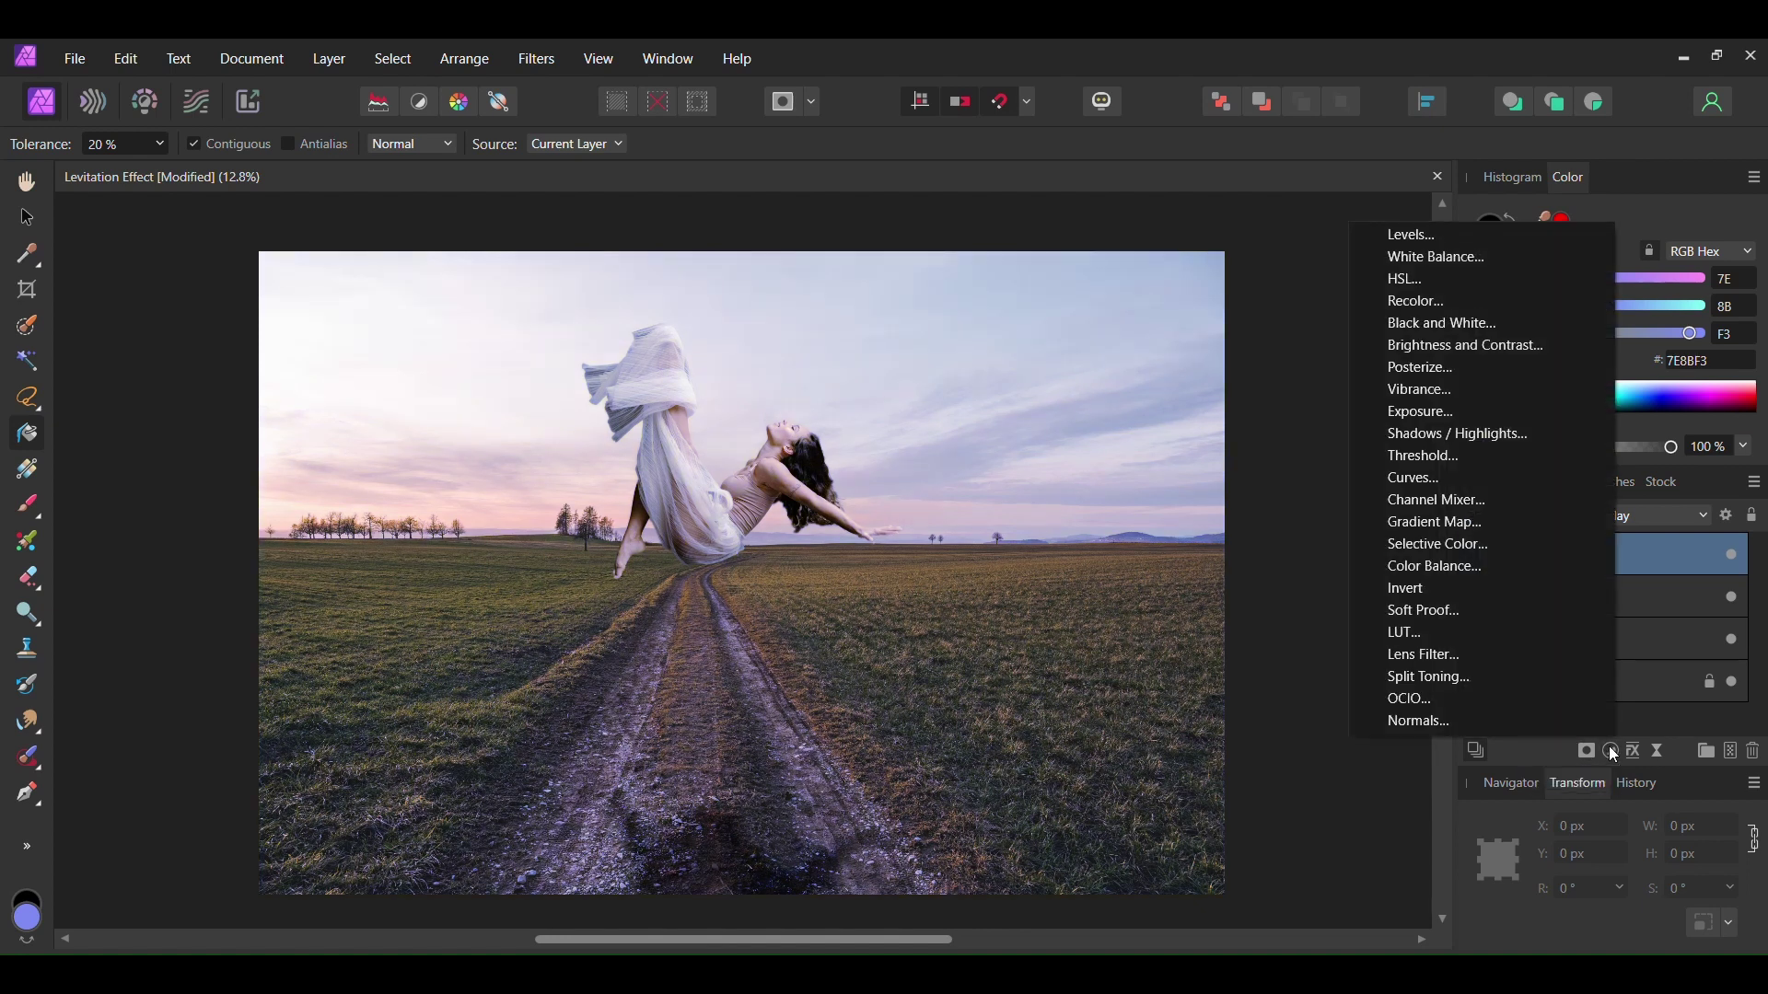
click(1410, 302)
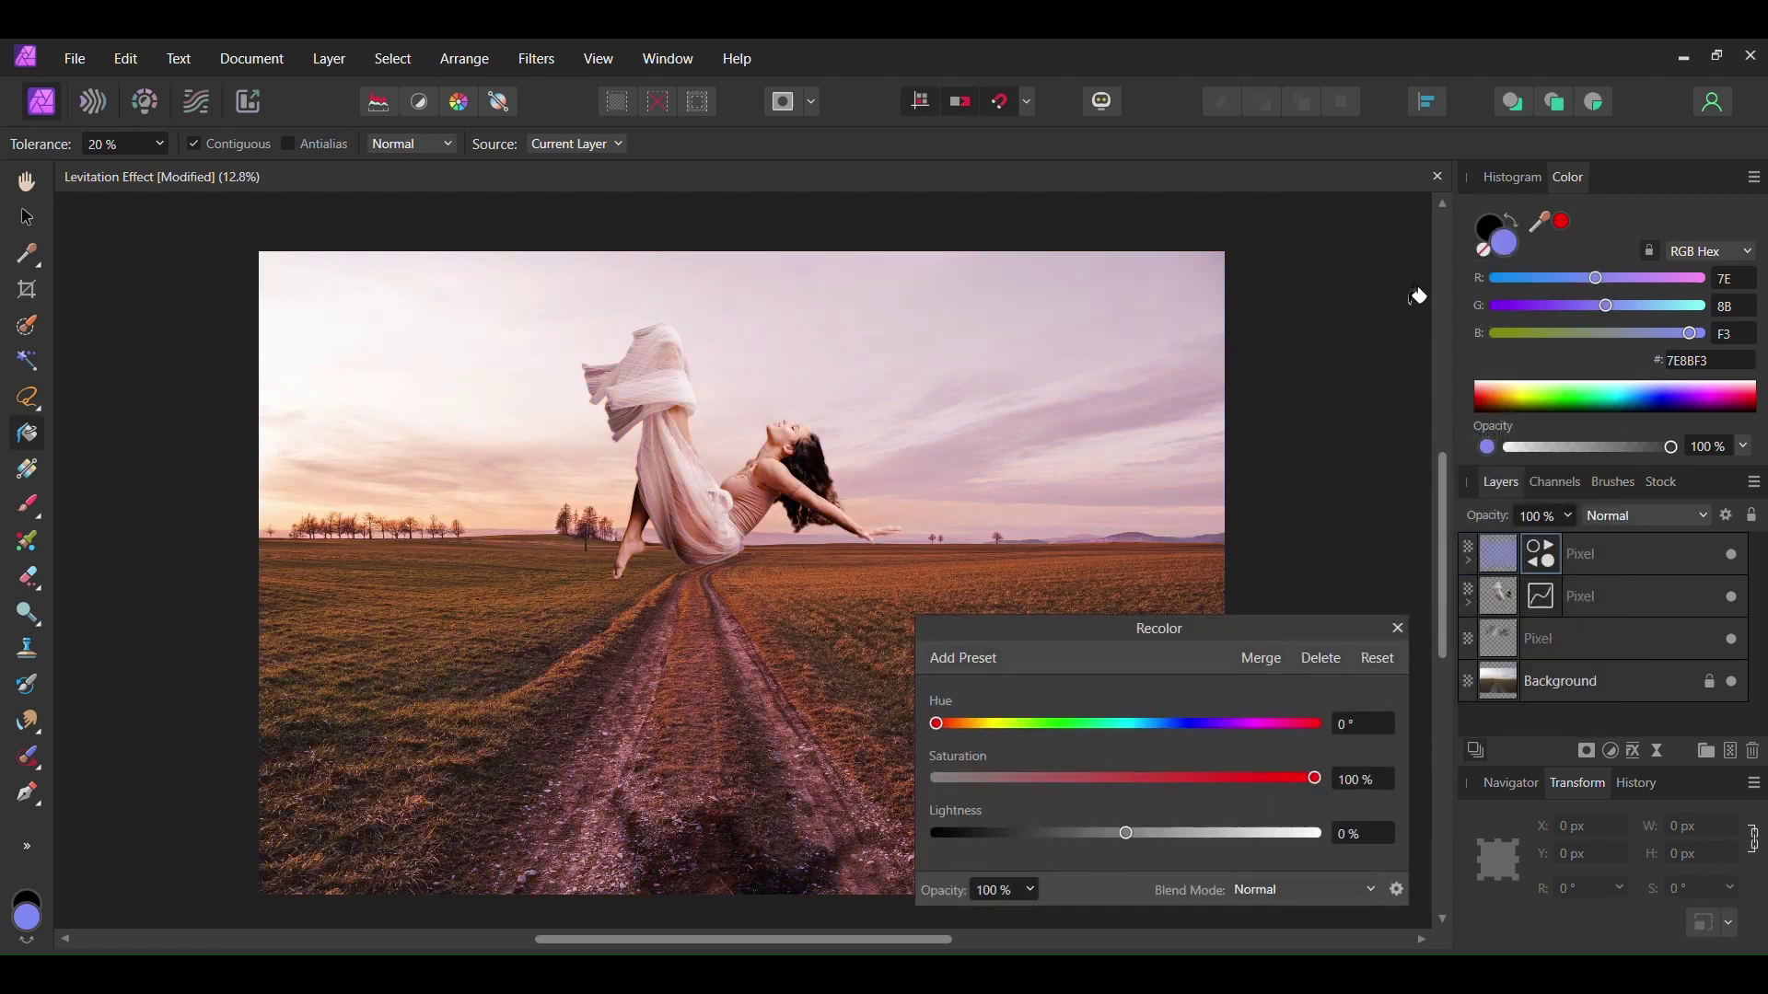
click(1360, 722)
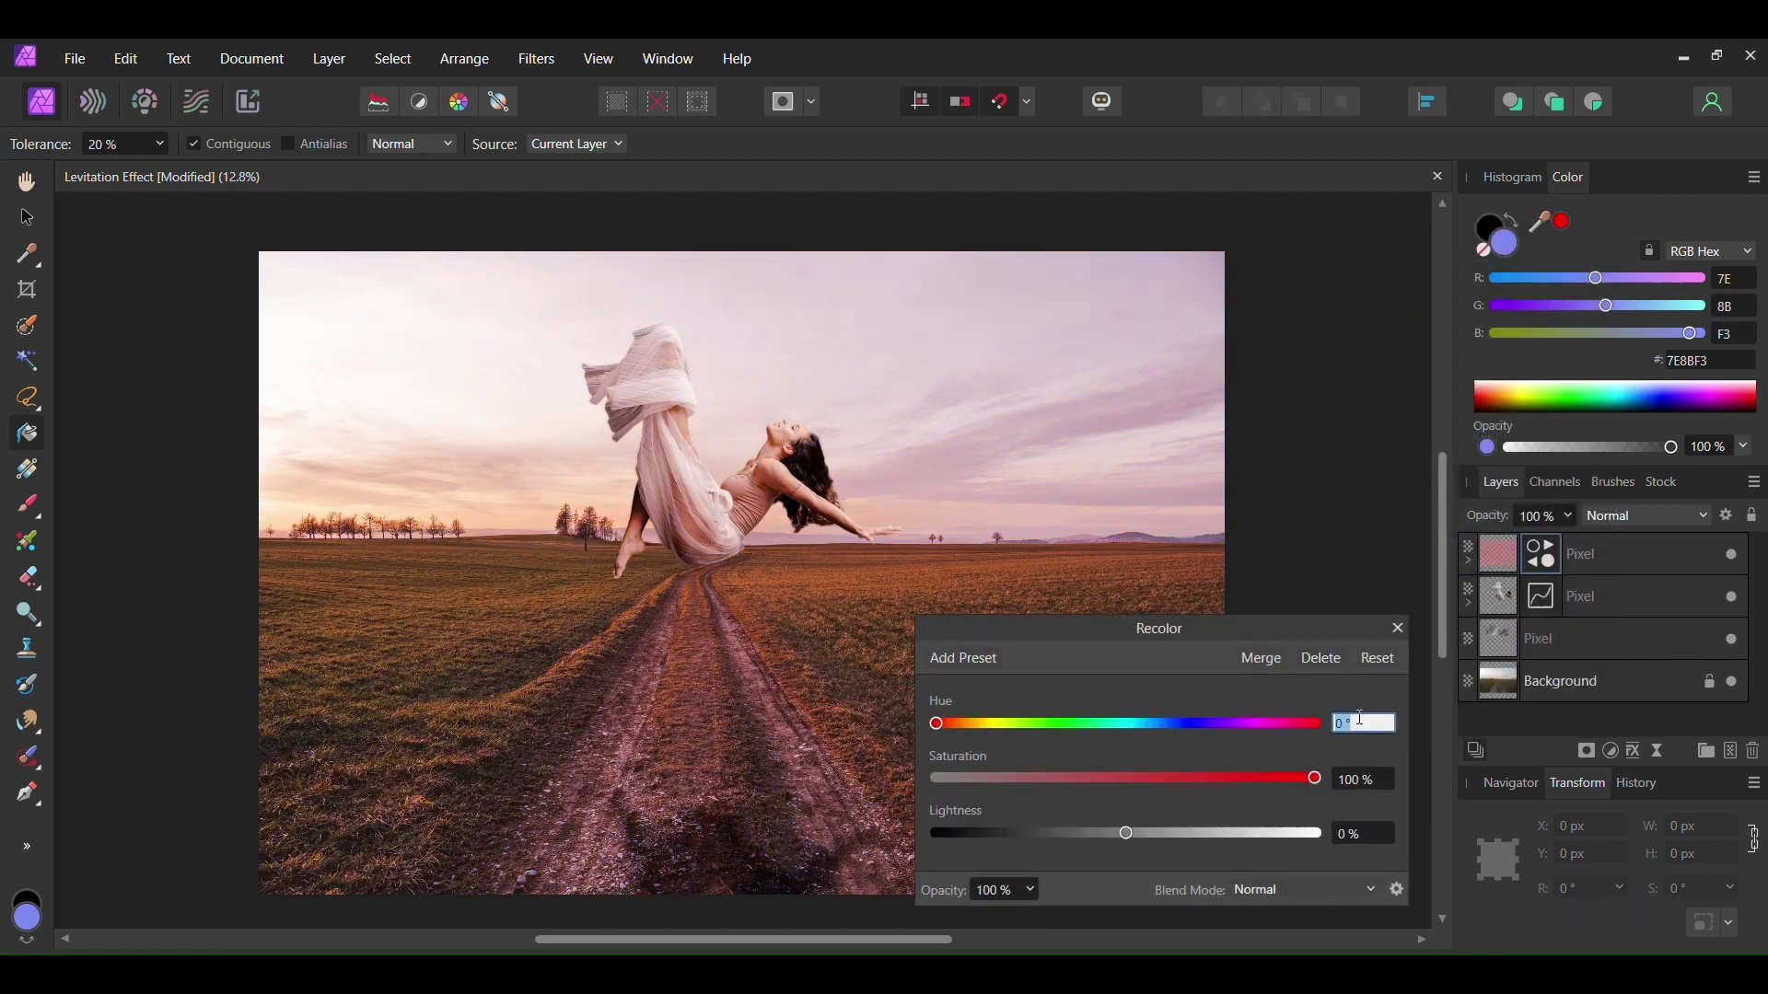
text(35)
key(Return)
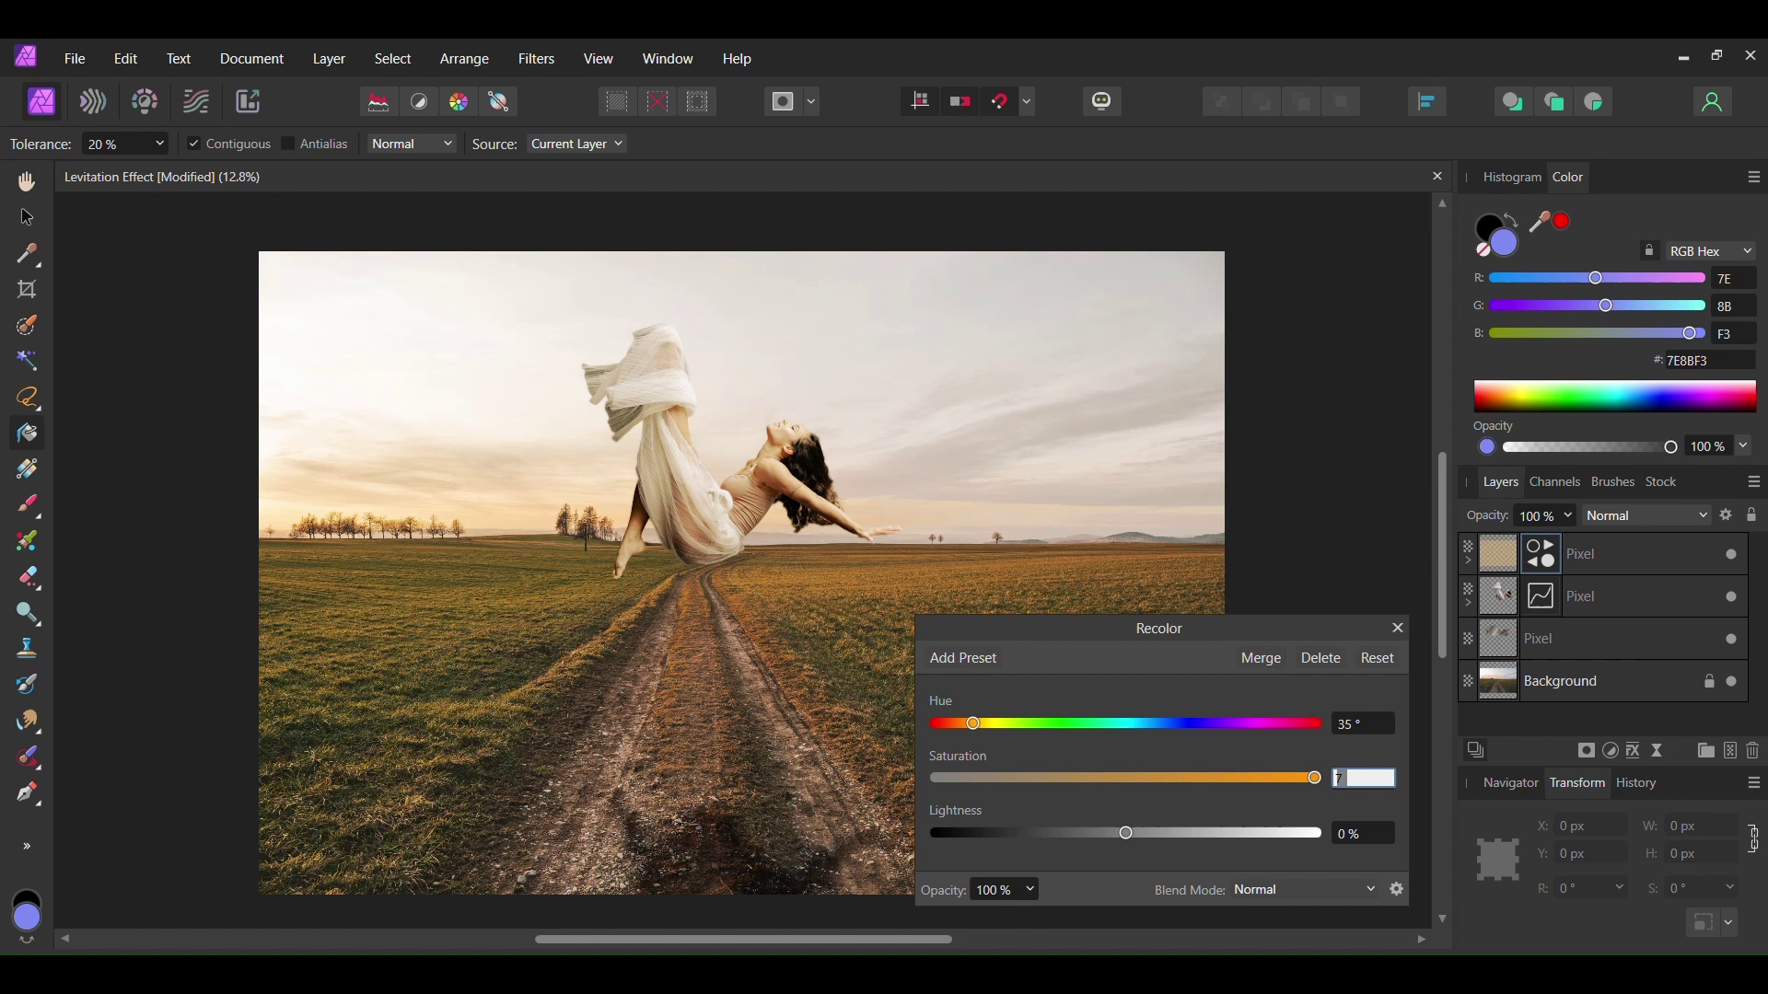
click(1361, 784)
text(72)
key(Return)
click(1349, 834)
text(-5)
key(Return)
click(1396, 629)
click(1731, 555)
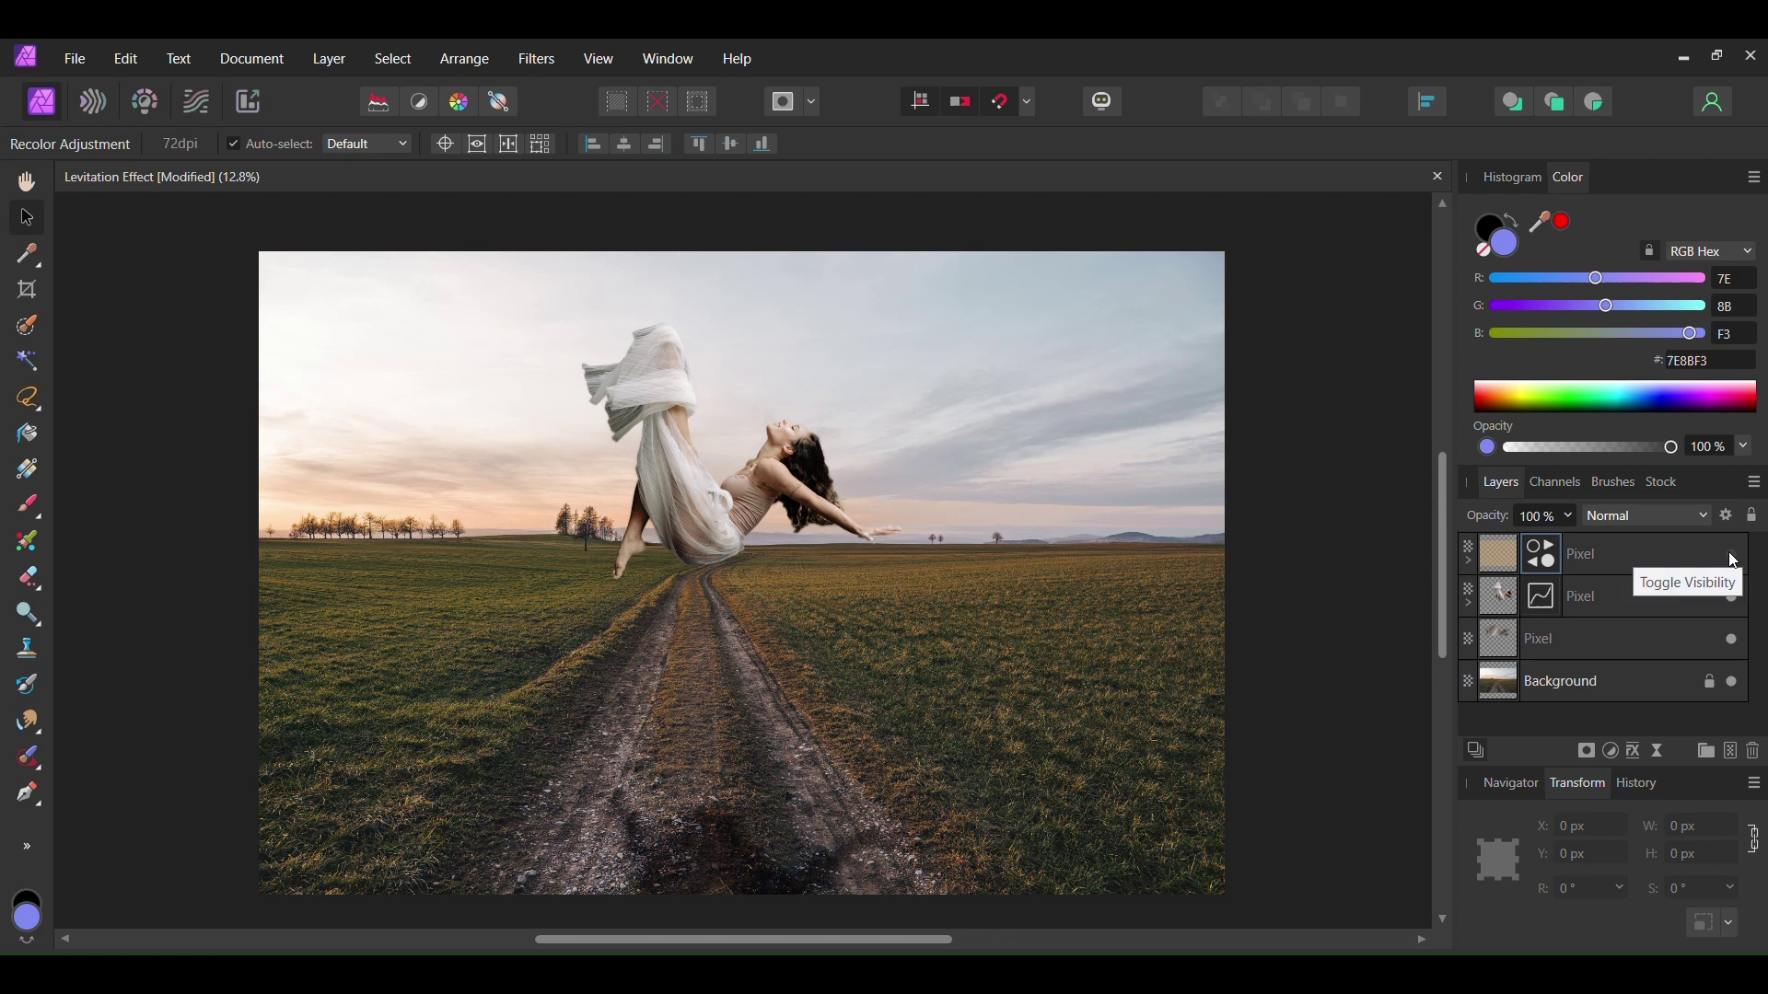
Step: Show the Recolor layer again, deselect, and save the document with Ctrl+S
click(1731, 554)
click(1340, 395)
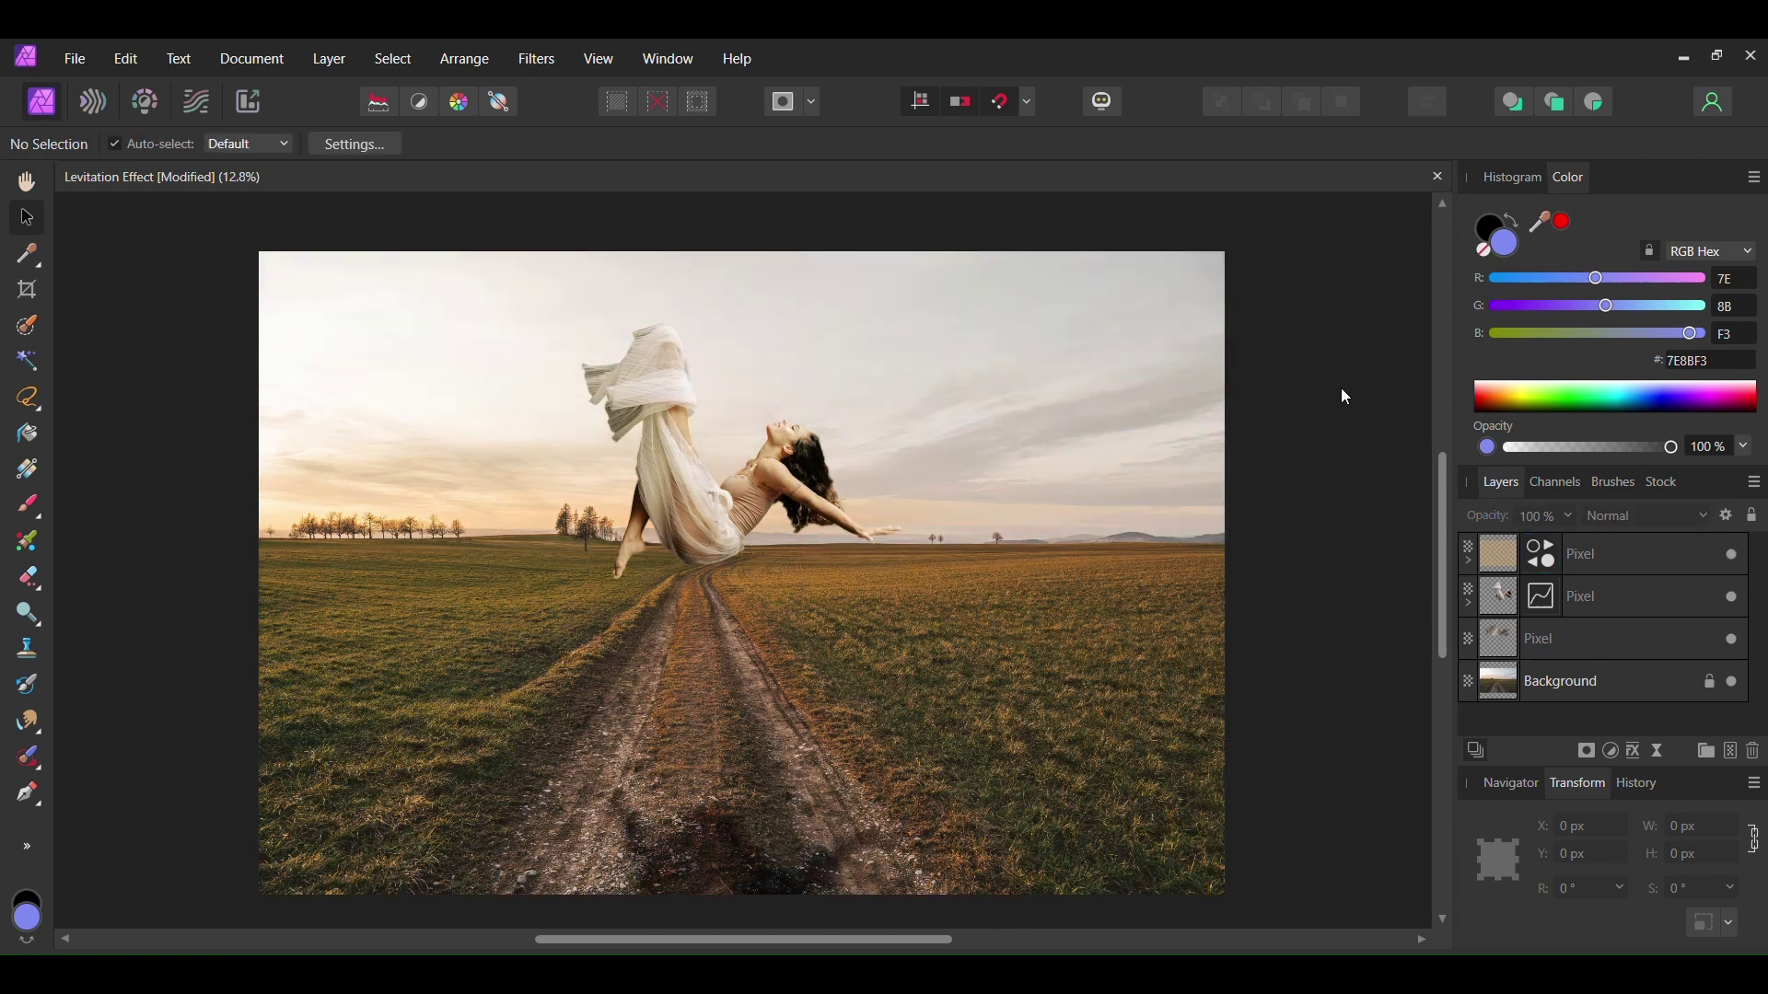
key(ctrl+s)
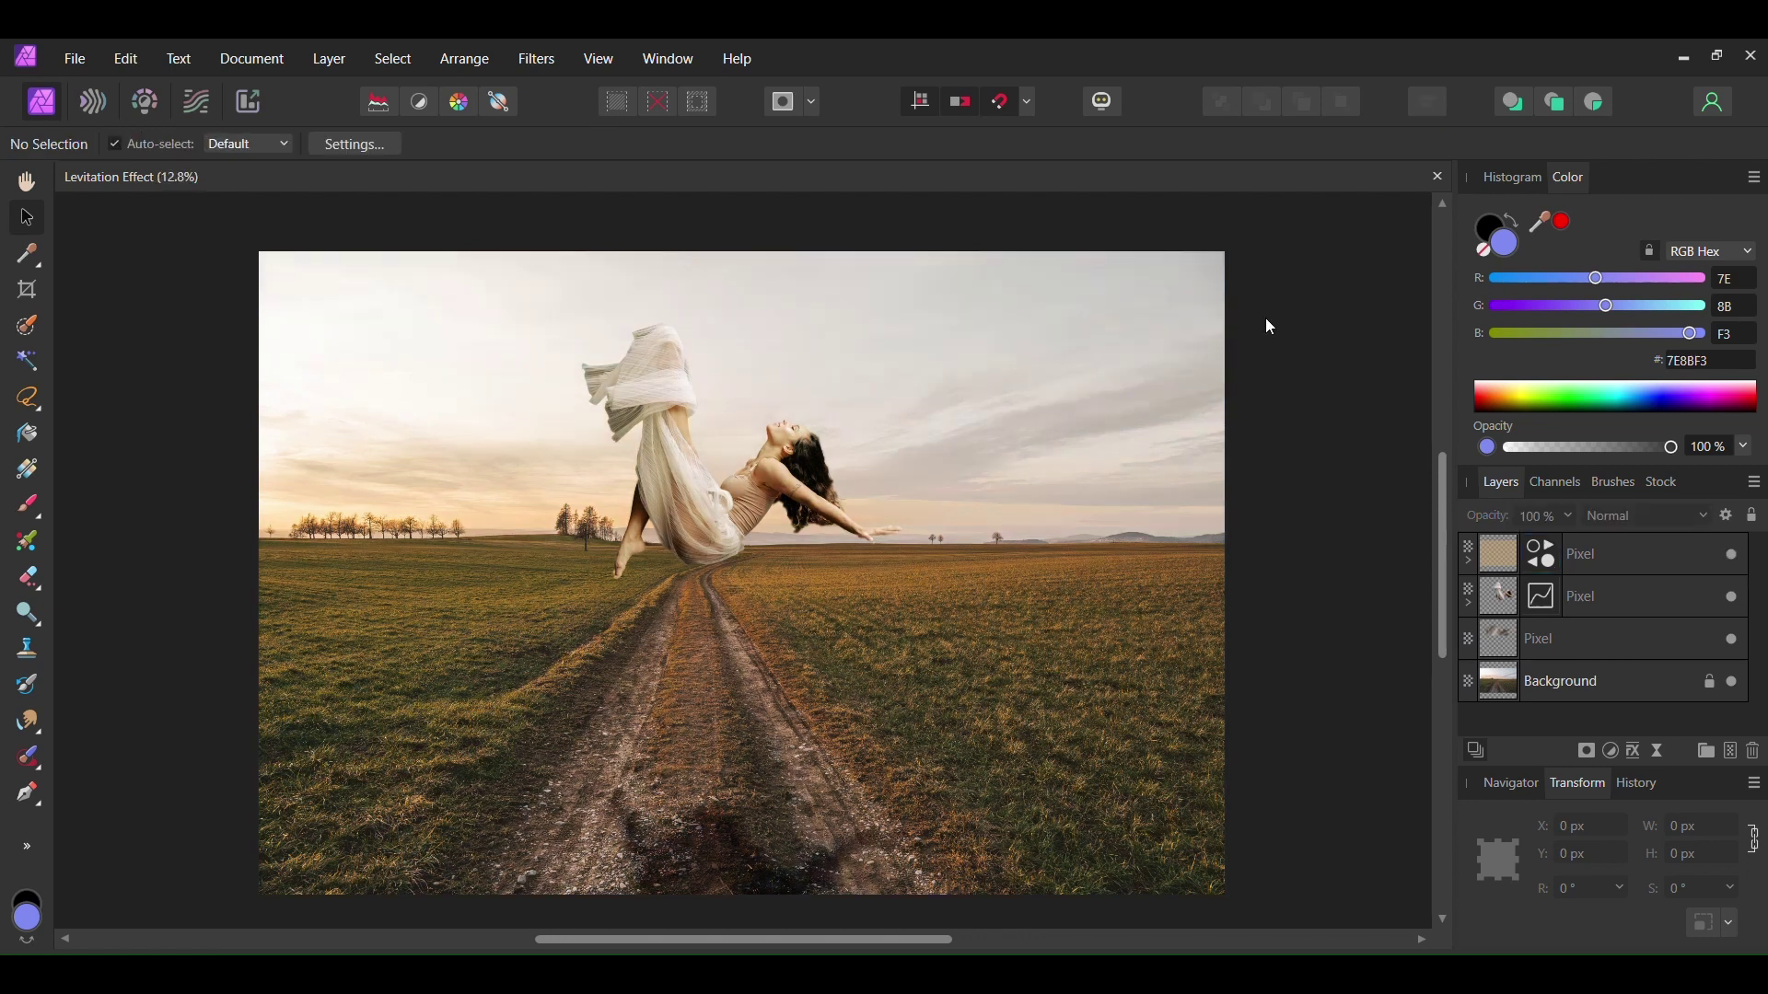